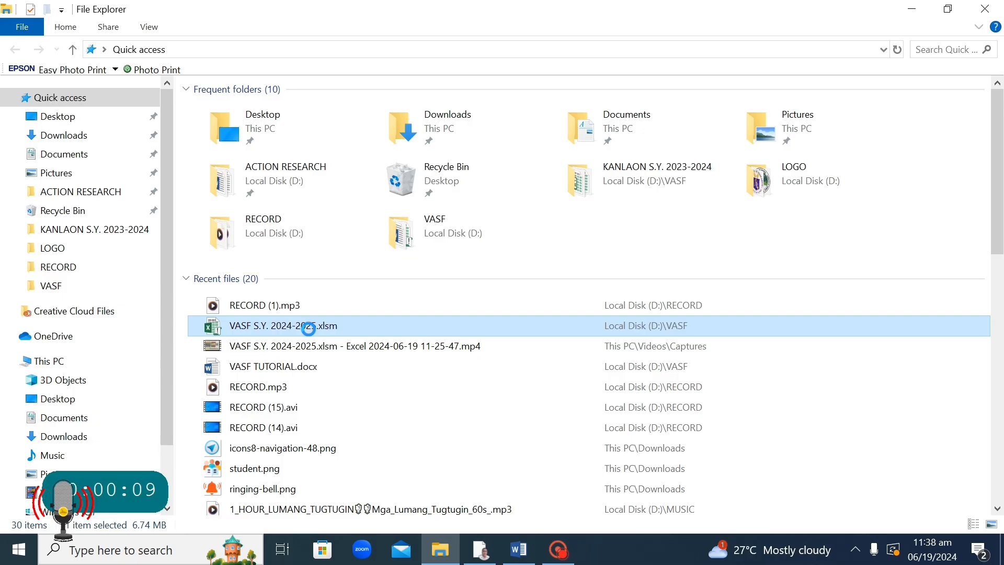
Right-click the VASF S.Y. 2024-2025.xlsm workbook under Recent files in Quick access.
right_click(311, 333)
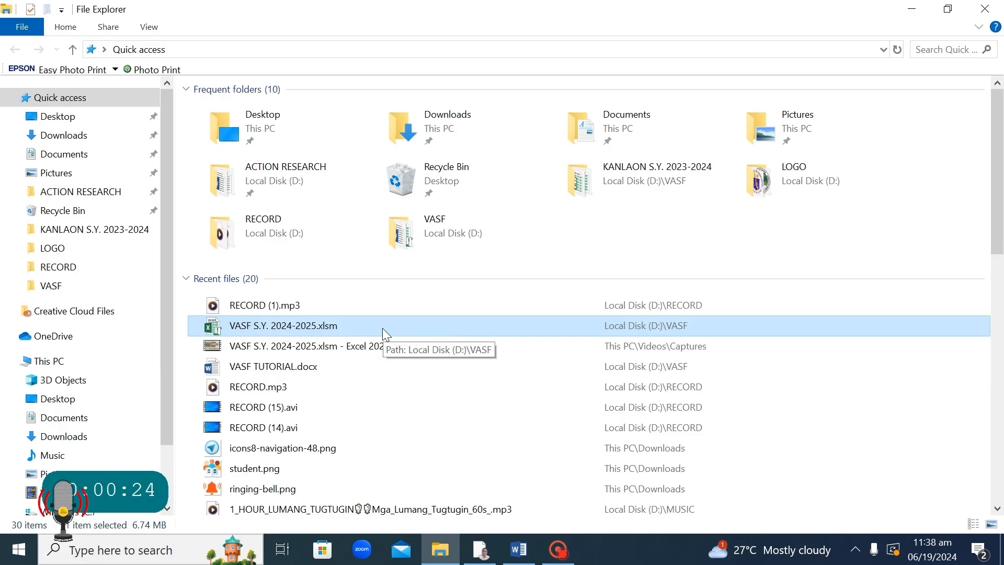
Launch VASF S.Y. 2024-2025.xlsm in Excel from the Recent files list.
double_click(383, 329)
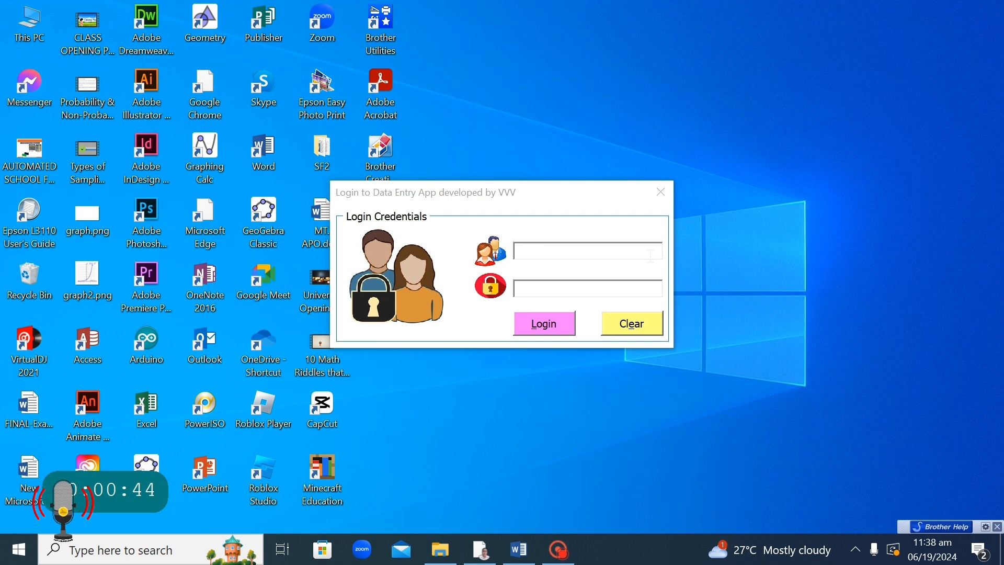
Enter the login user ID in the Login Credentials window, retyping it once.
left_click(551, 250)
type("ad")
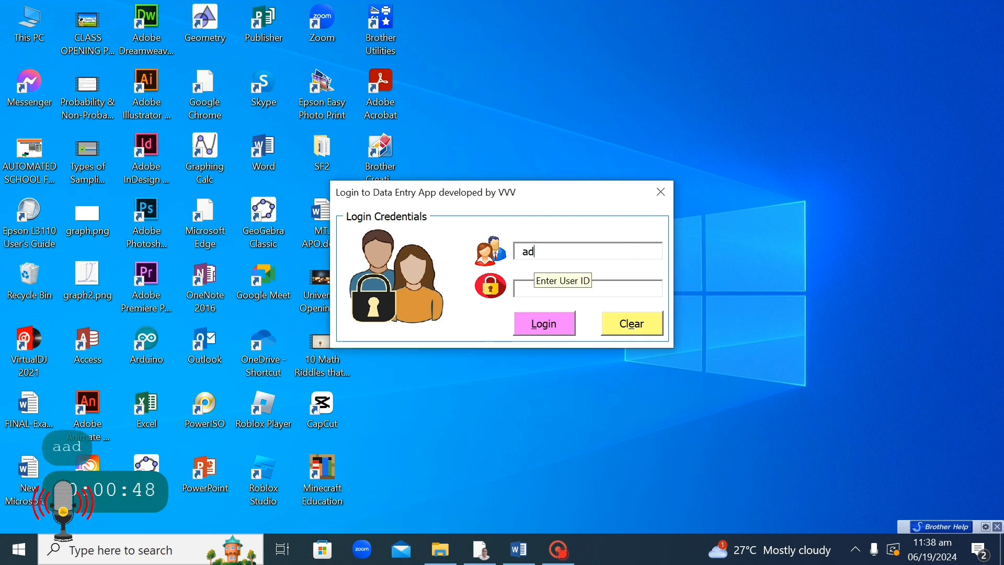
type("min")
key("Tab")
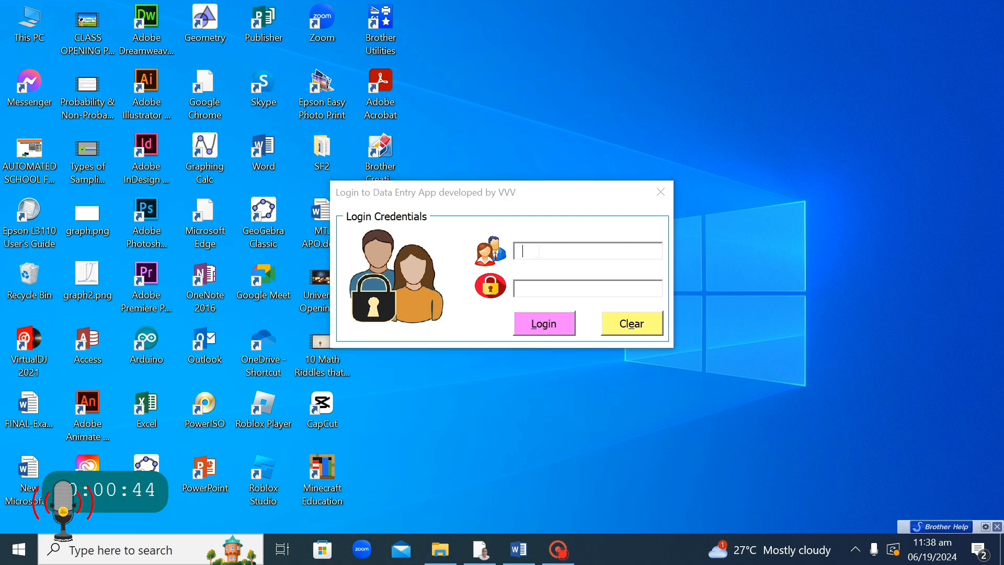
left_click(574, 250)
type("ad")
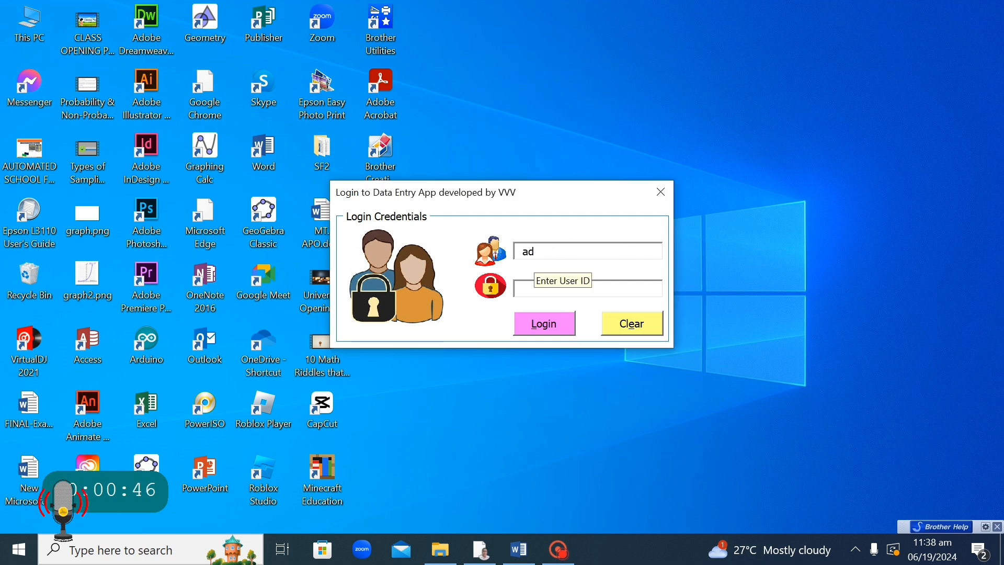
type("min")
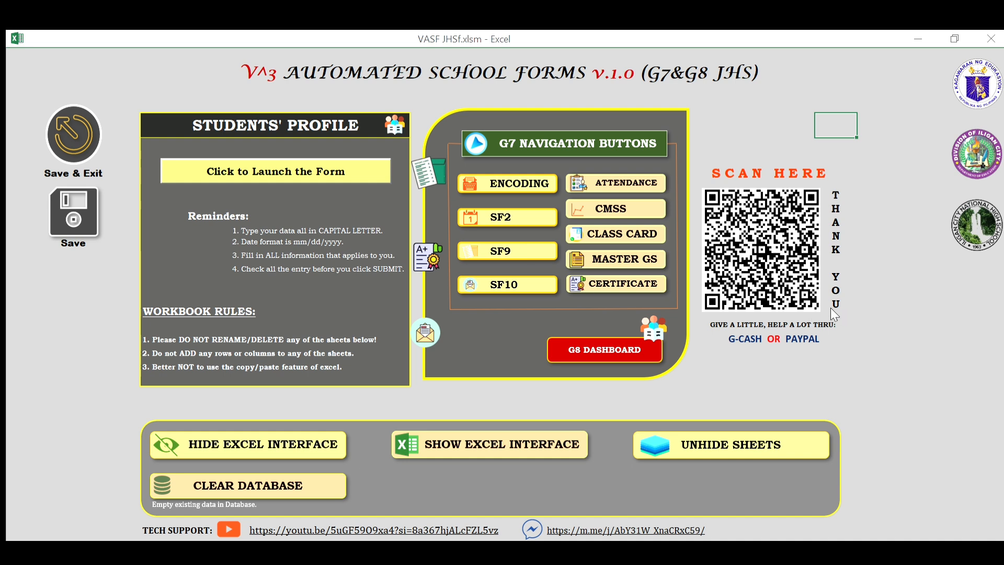
Go to the Grade 7 ENCODING section and open its student DATABASE sheet.
left_click(507, 183)
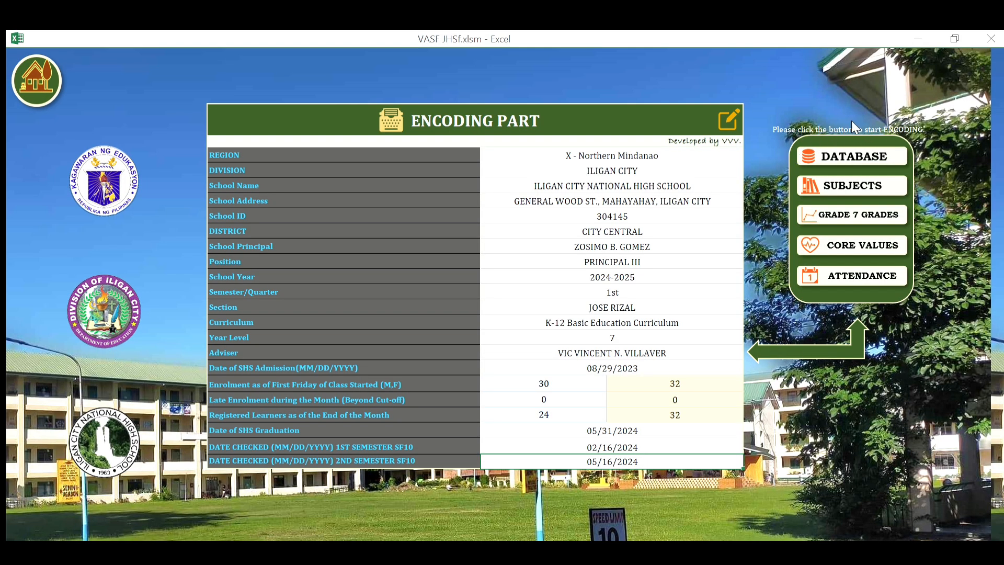
left_click(857, 151)
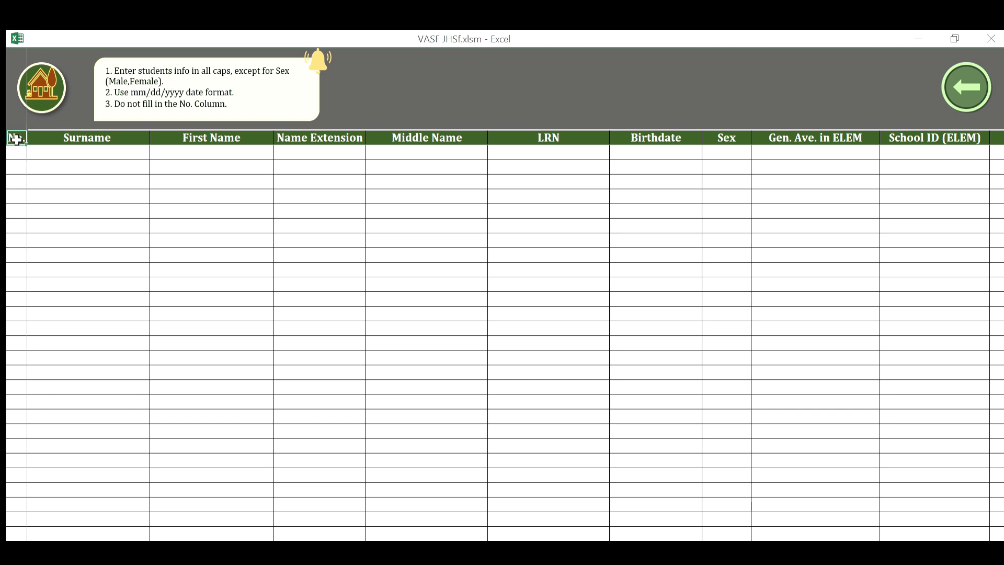
Enter the first learner's surname, first name, middle name and LRN in row 1.
left_click(73, 136)
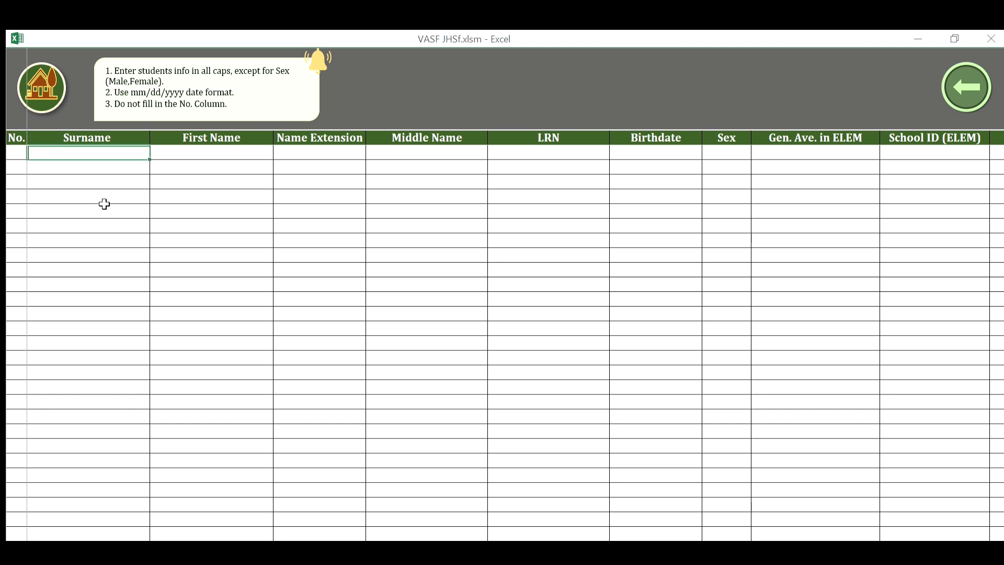
type("KHO")
key("Tab")
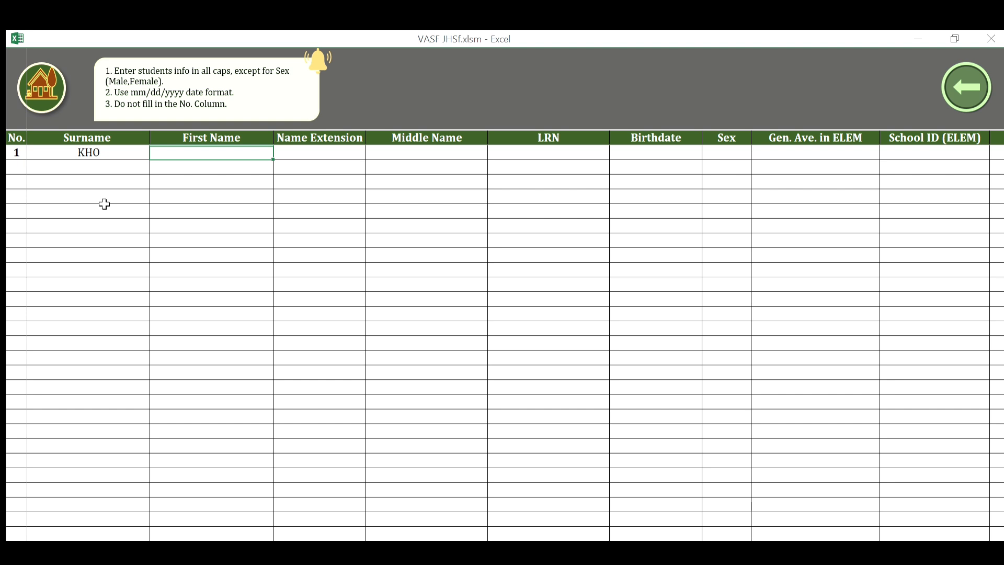
type("GHIE")
key("Tab")
key("Tab")
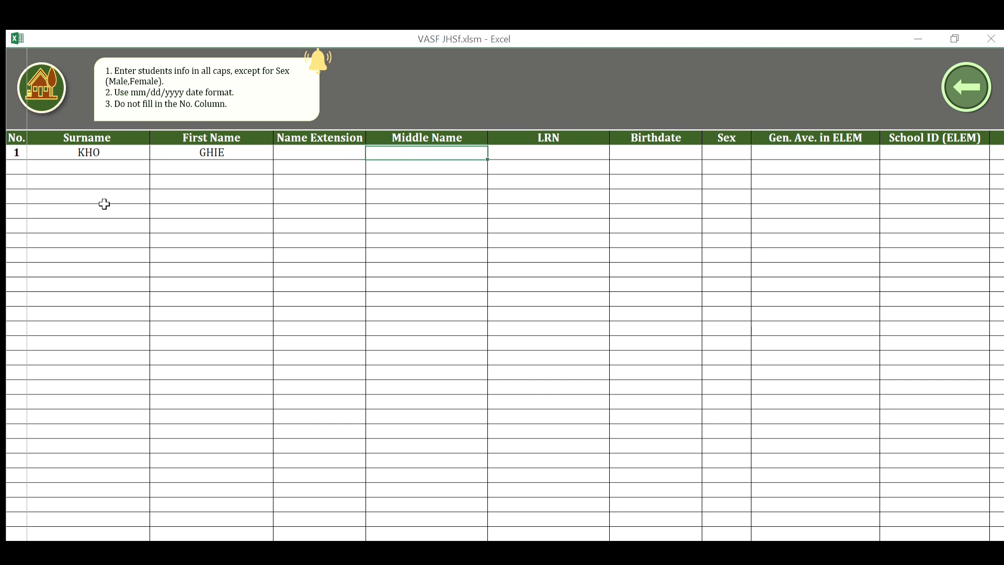
type("HAN")
key("Tab")
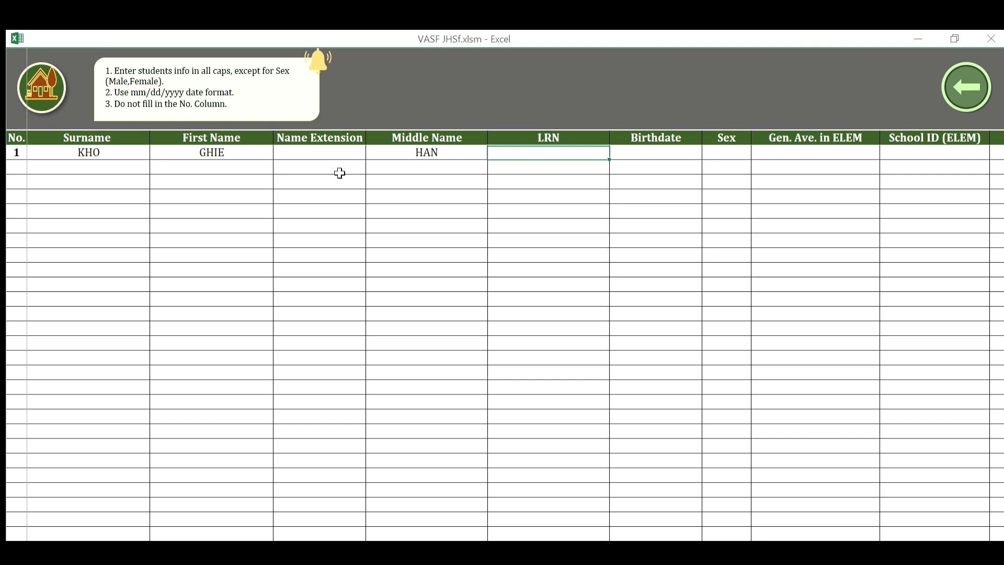
type("12345")
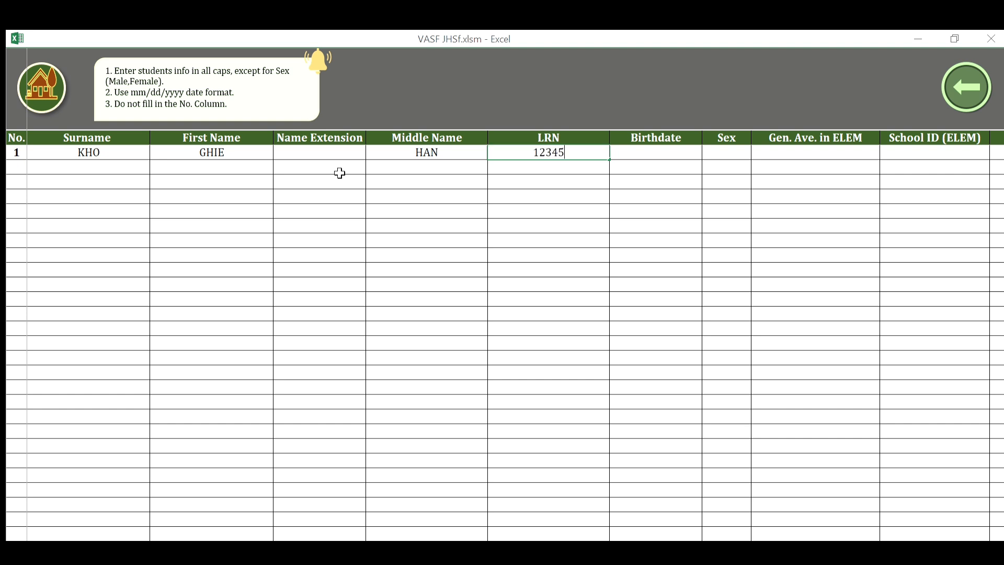
type("6789012")
key("Tab")
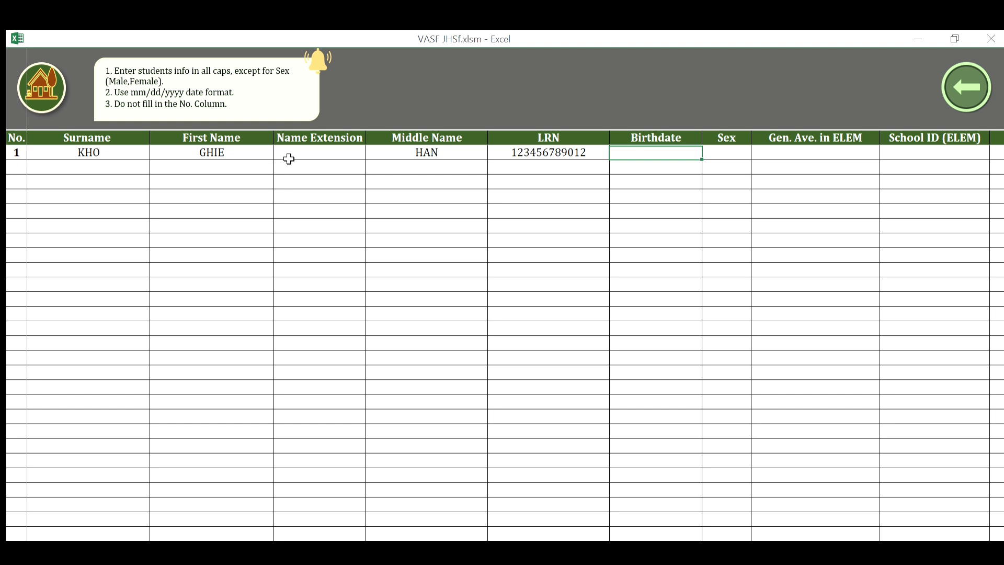
type("01/24/2000")
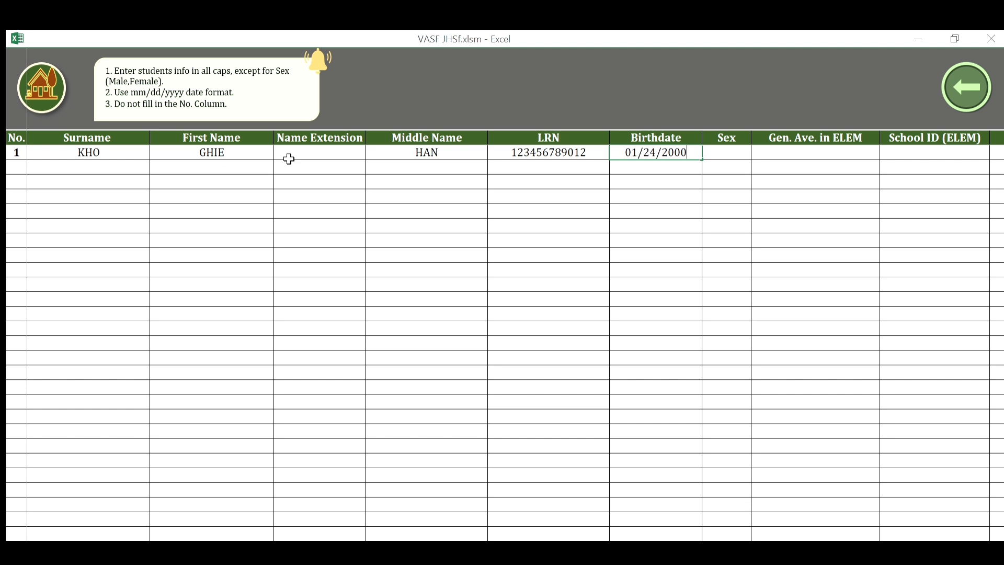
key("Tab")
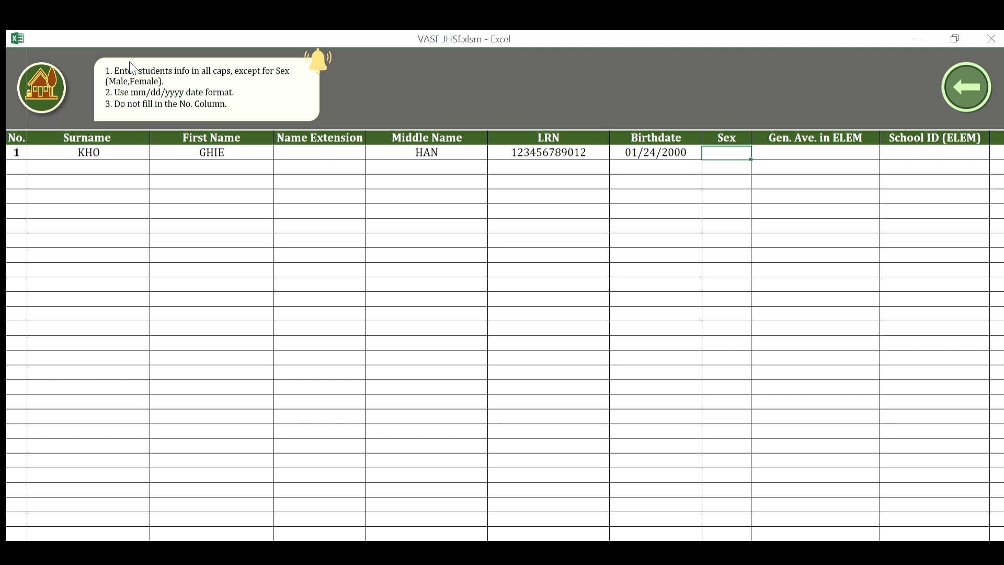
type("Female")
key("Tab")
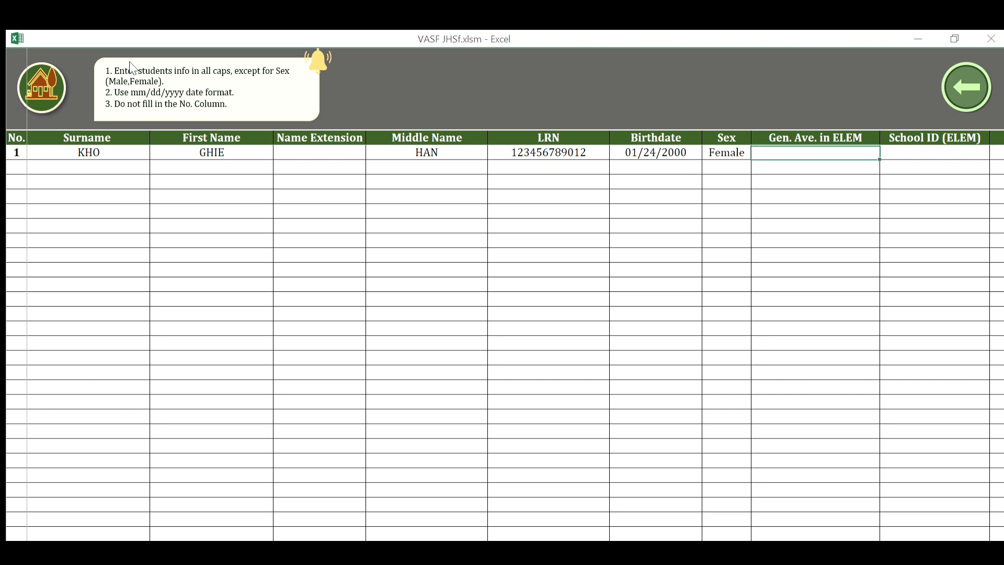
type("90")
key("Tab")
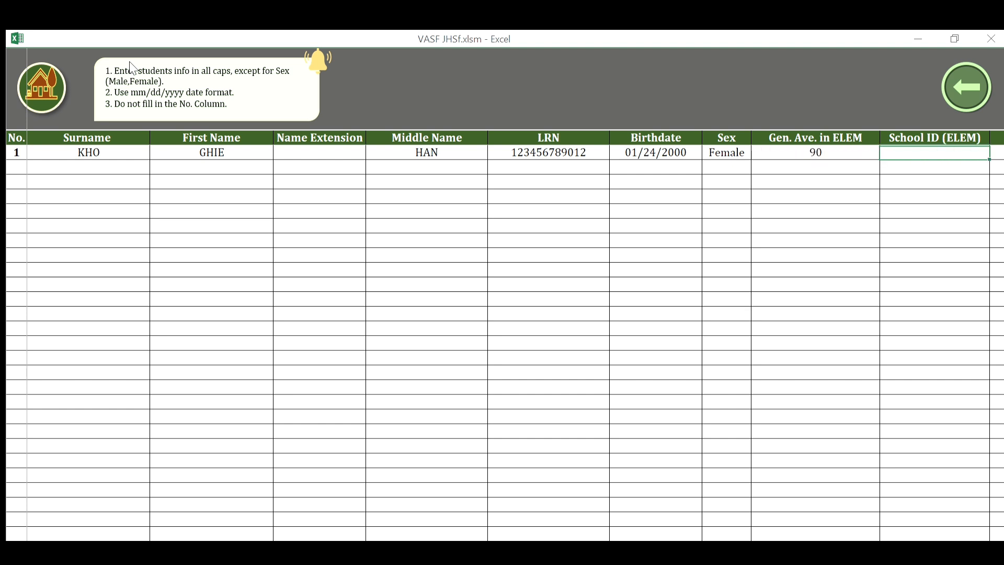
type("304142")
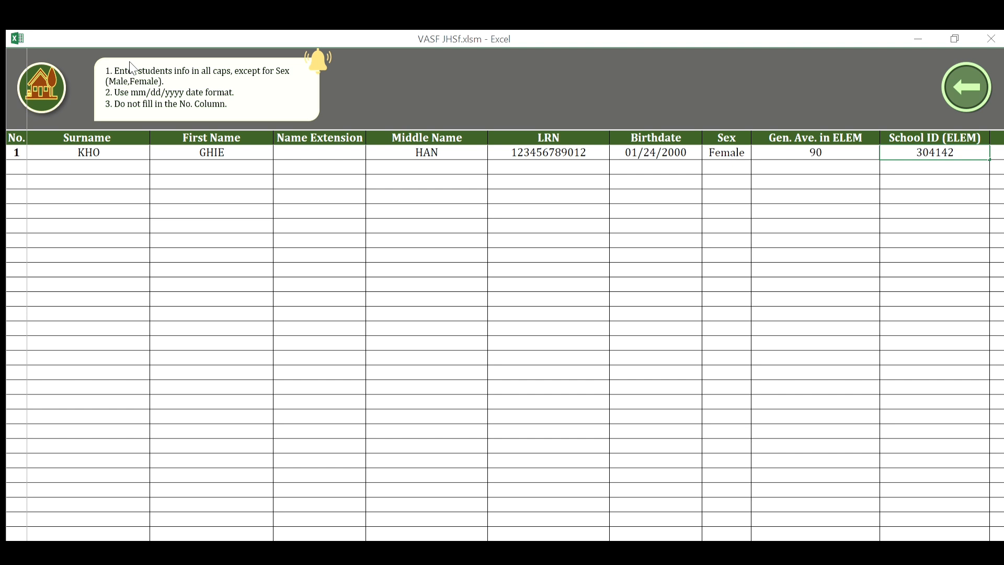
key("Tab")
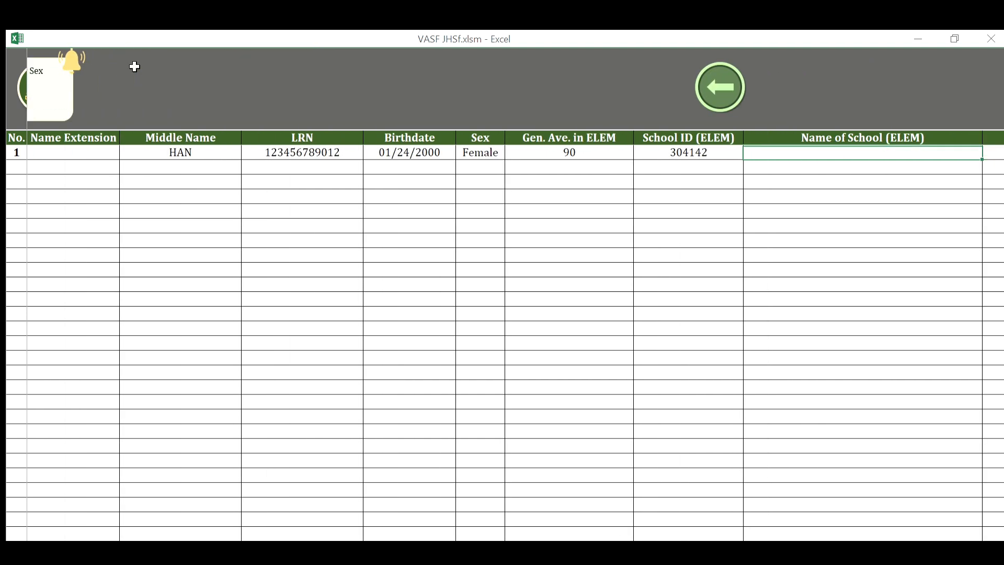
Fill in school name AB ELEMENTARY SCHOOL and address AB CITY for the first learner.
type("ab")
key("BackSpace")
key("BackSpace")
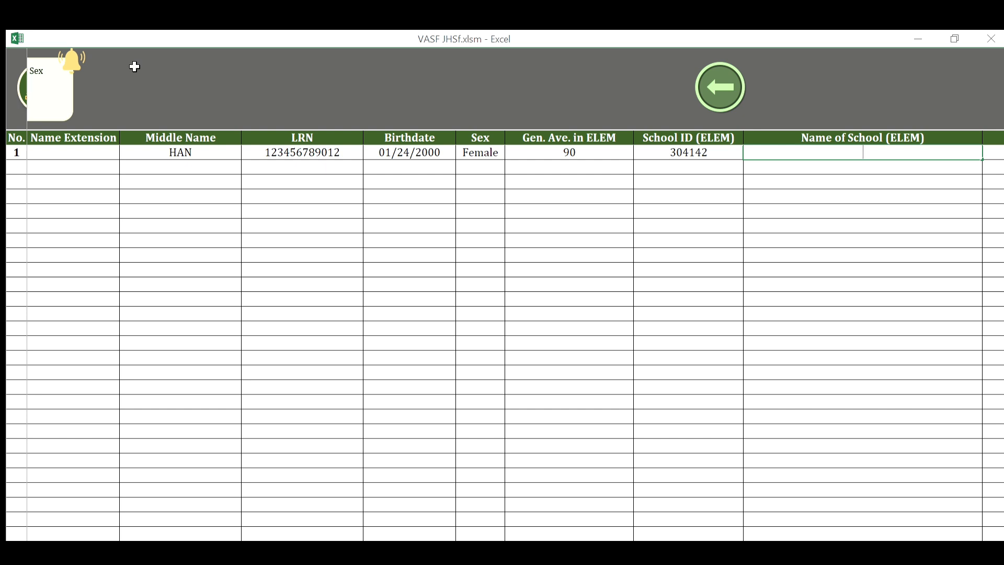
type("AB ELEMENTARY SC")
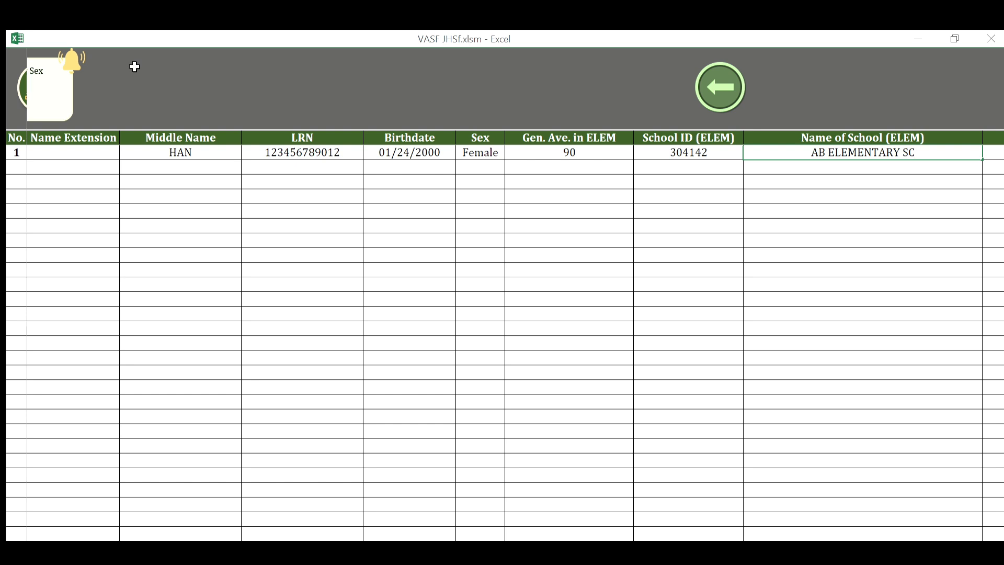
type("HOOL")
key("Tab")
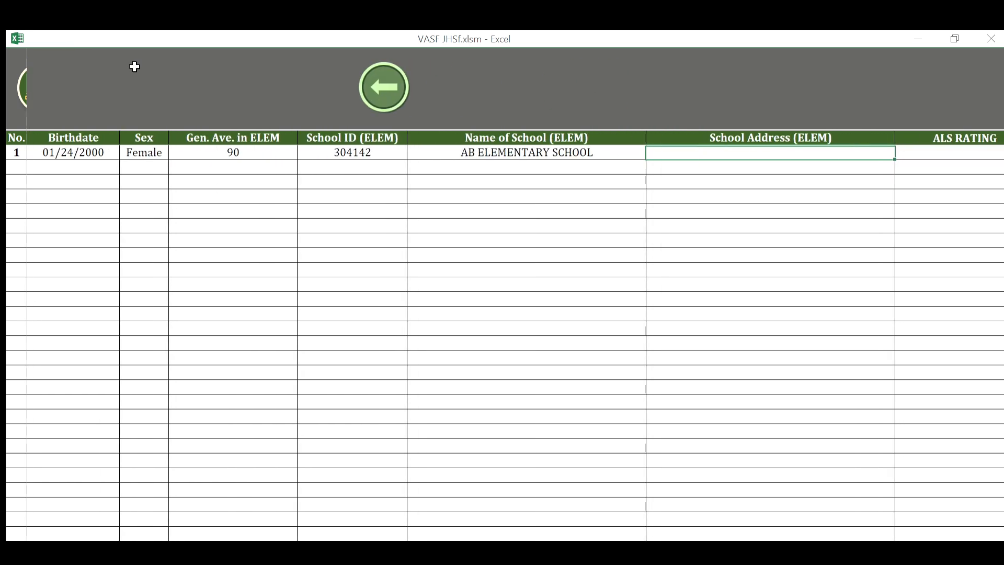
type("AB CITY")
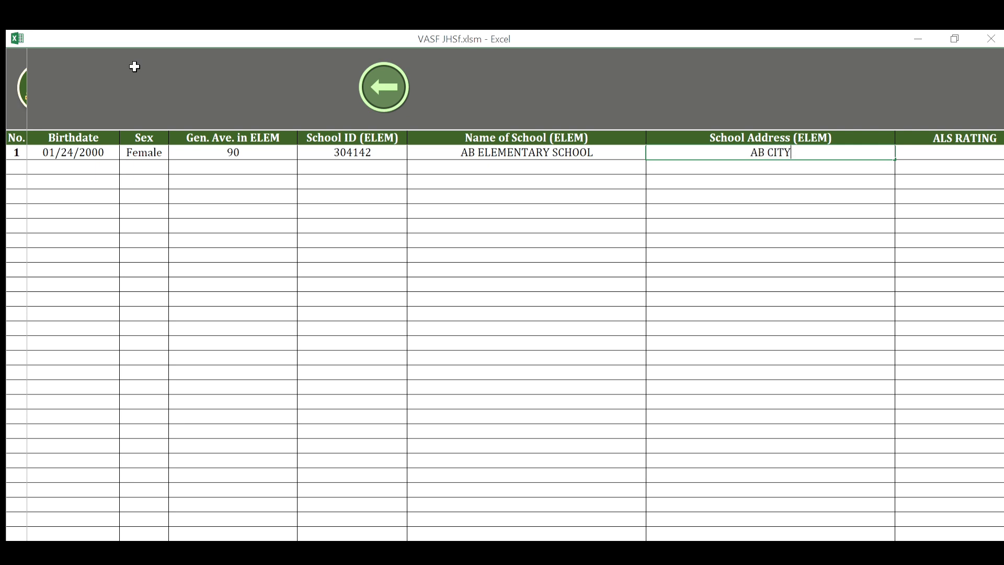
key("Tab")
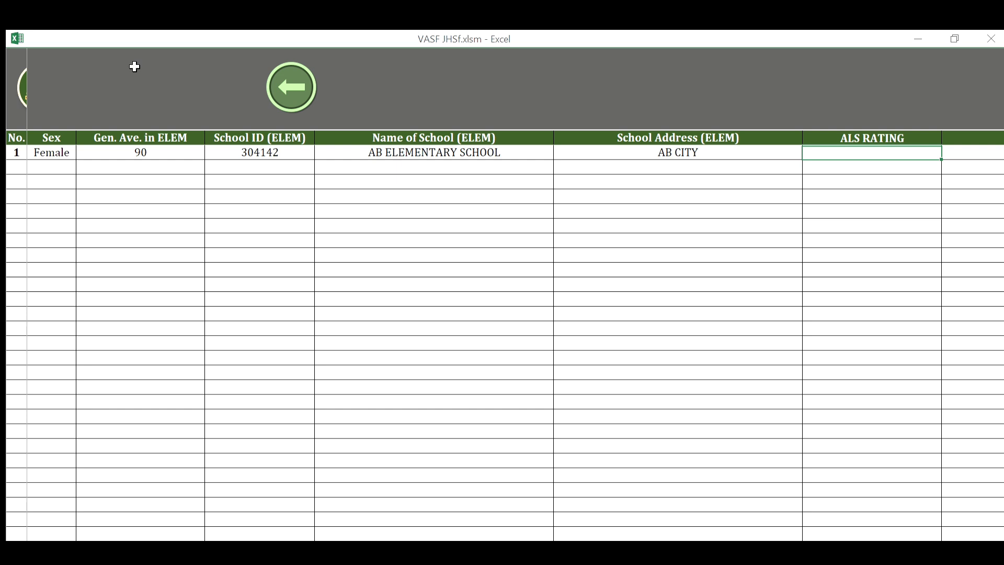
Move back across row 1 to its first columns and down to the empty row 2.
key("Tab")
key("Tab")
key("Tab")
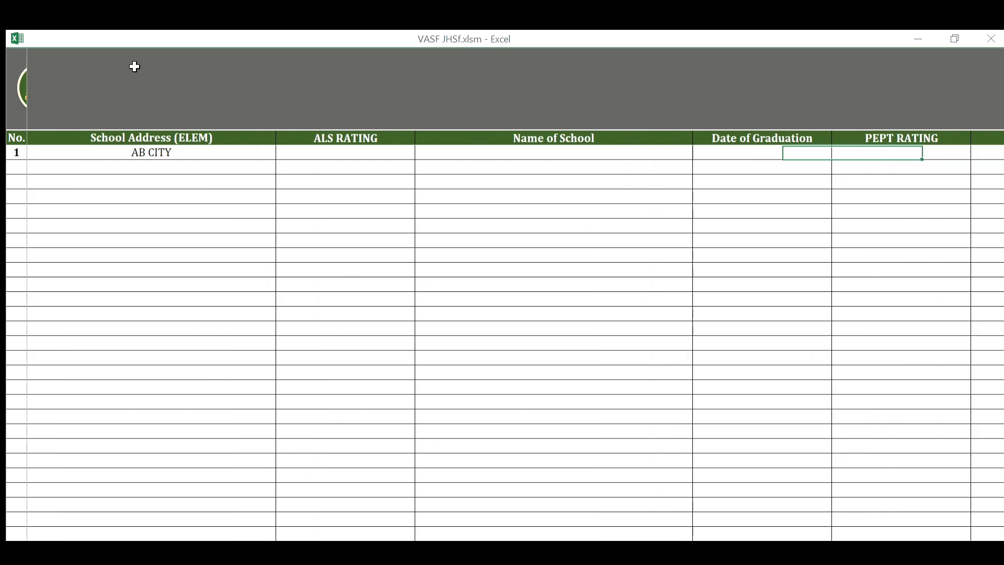
key("Tab")
key("Tab")
key("Tab")
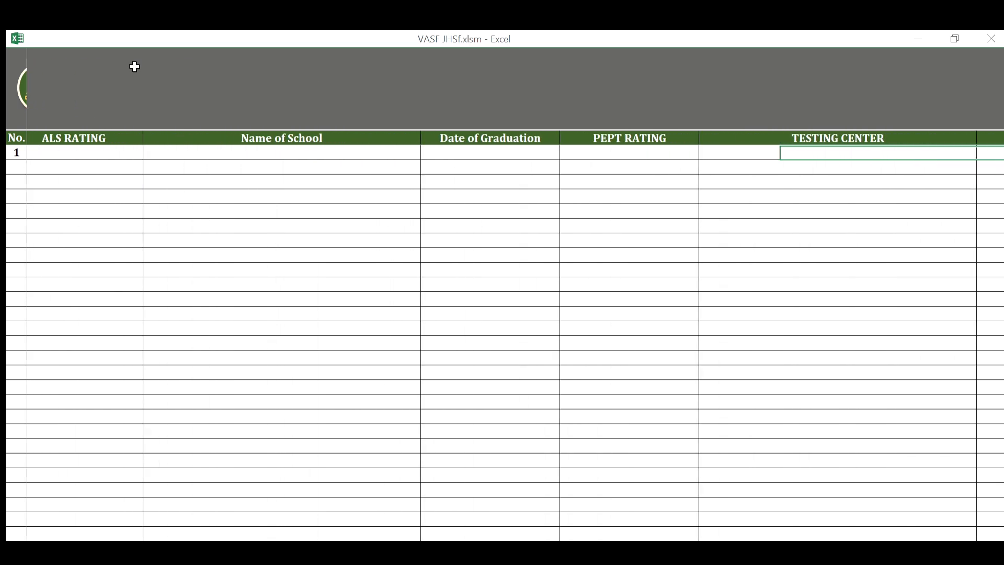
key("shift+Tab")
key("shift+Tab")
key("shift+Tab")
key("shift+Tab")
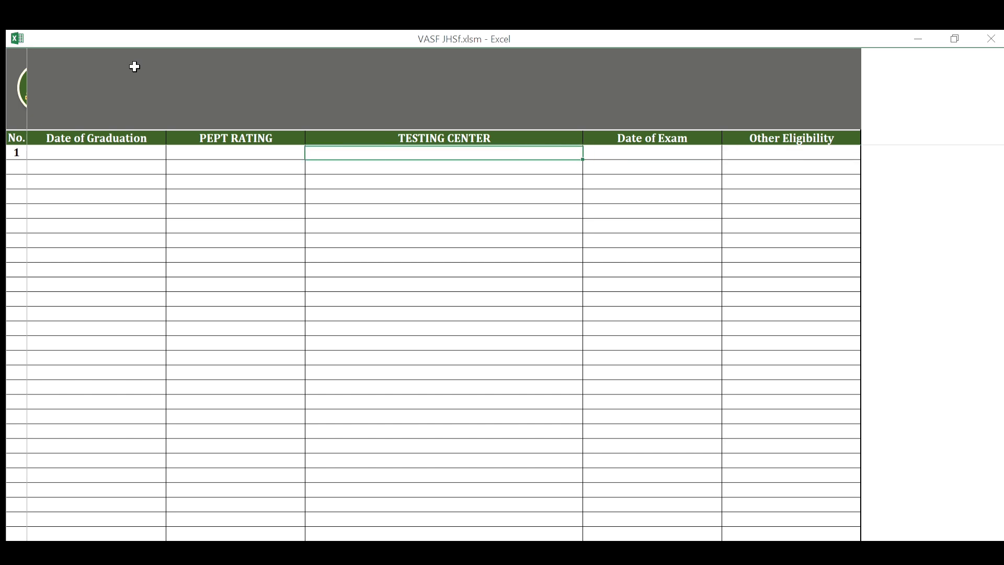
key("Tab")
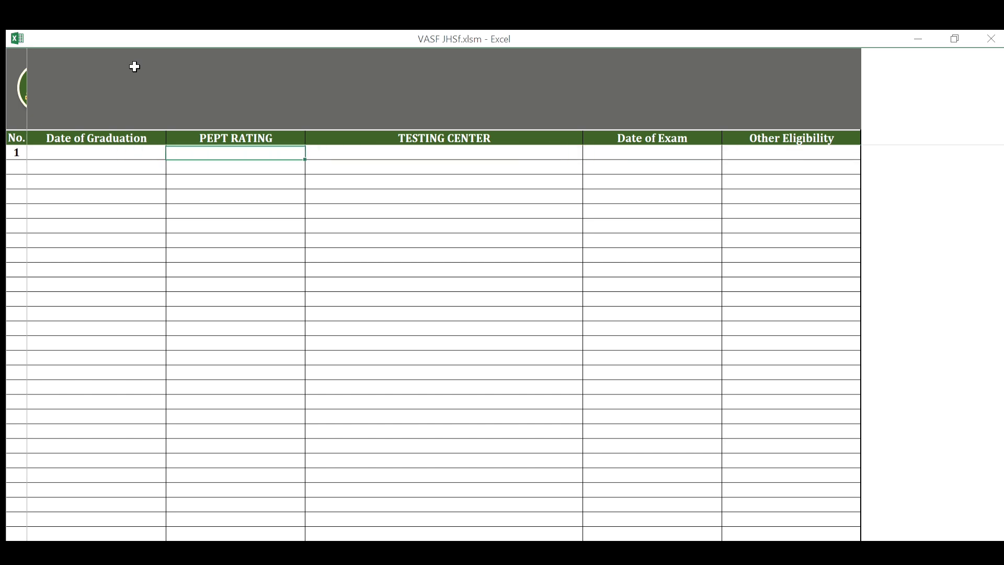
key("shift+Tab")
key("shift+Tab")
key("shift+Tab")
key("shift+Tab")
key("shift+Tab")
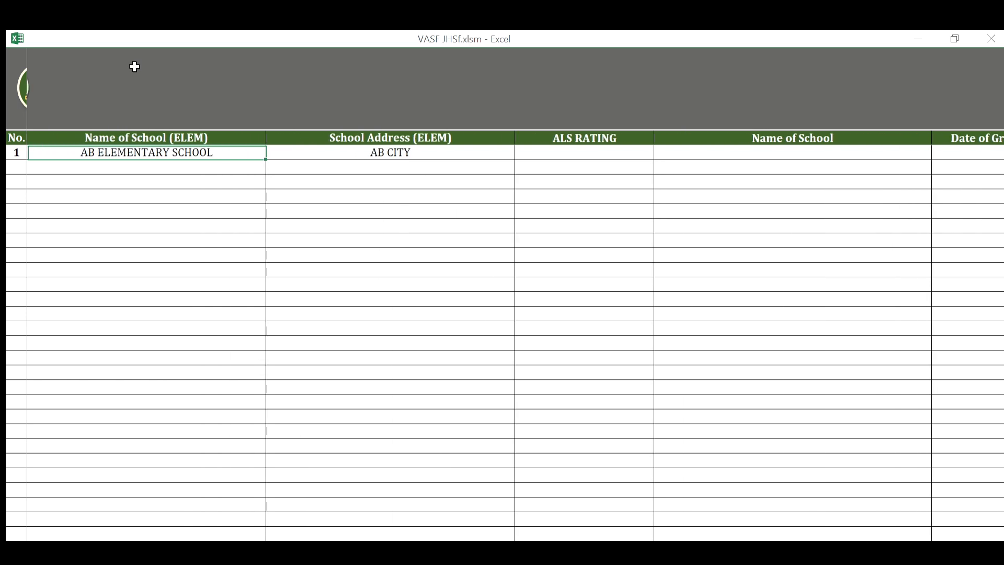
key("shift+Tab")
key("Tab")
key("Tab")
key("Tab")
key("Tab")
key("Tab")
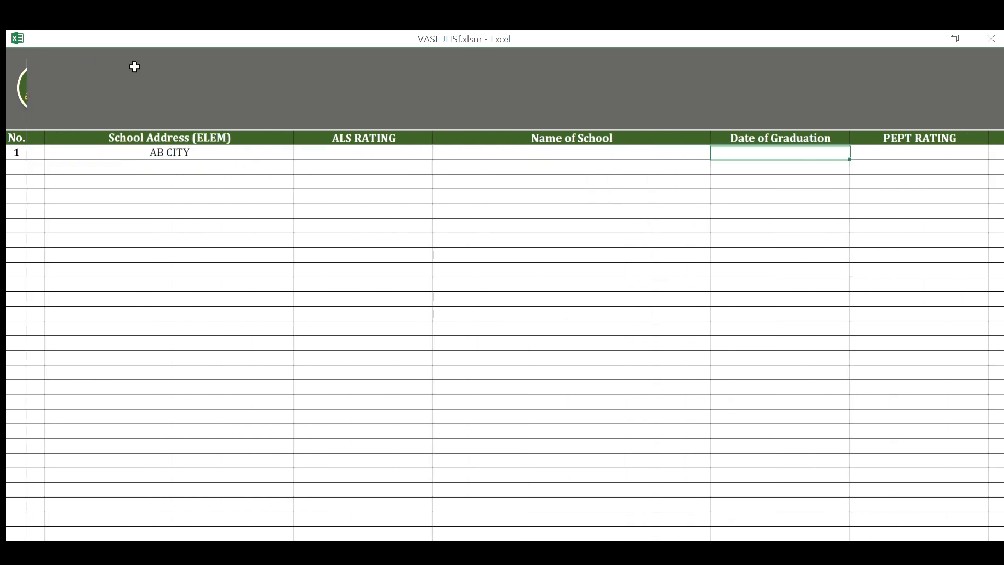
key("shift+Tab")
key("shift+Tab")
key("shift+Tab")
key("shift+Tab")
key("shift+Tab")
key("shift+Tab")
key("shift+Tab")
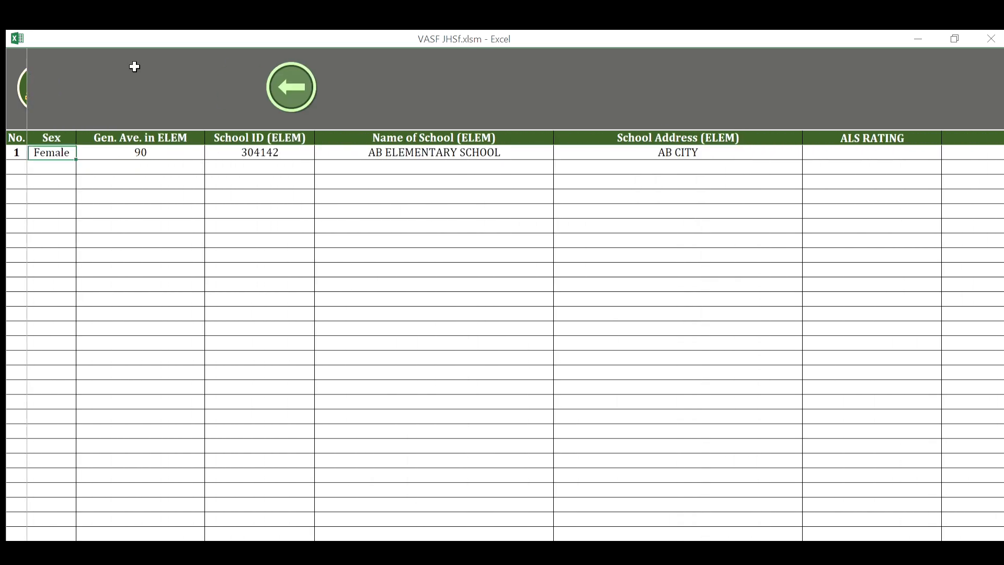
key("shift+Tab")
key("shift+Tab")
key("shift+Tab")
key("shift+Tab")
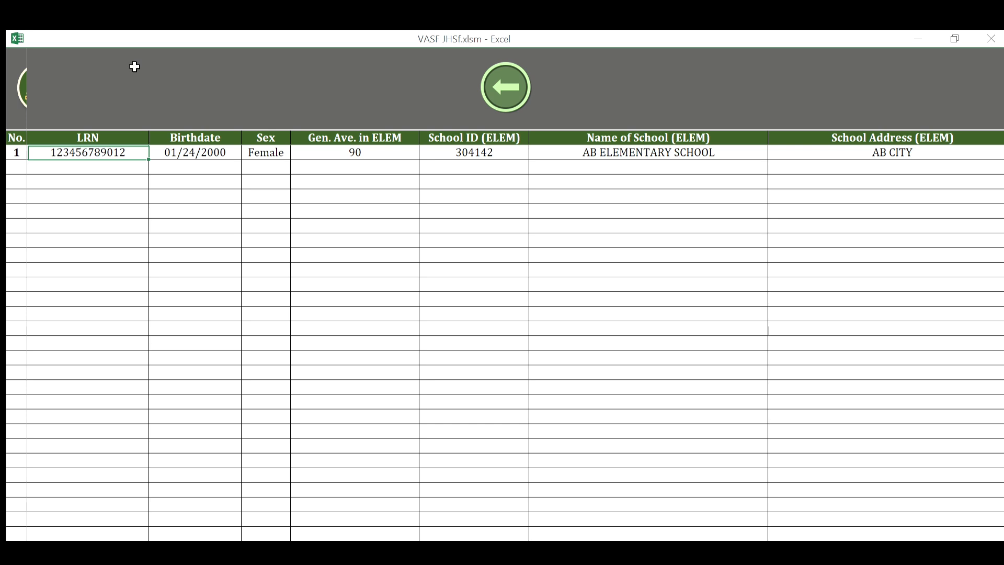
key("shift+Tab")
key("shift+Tab")
key("shift+Tab")
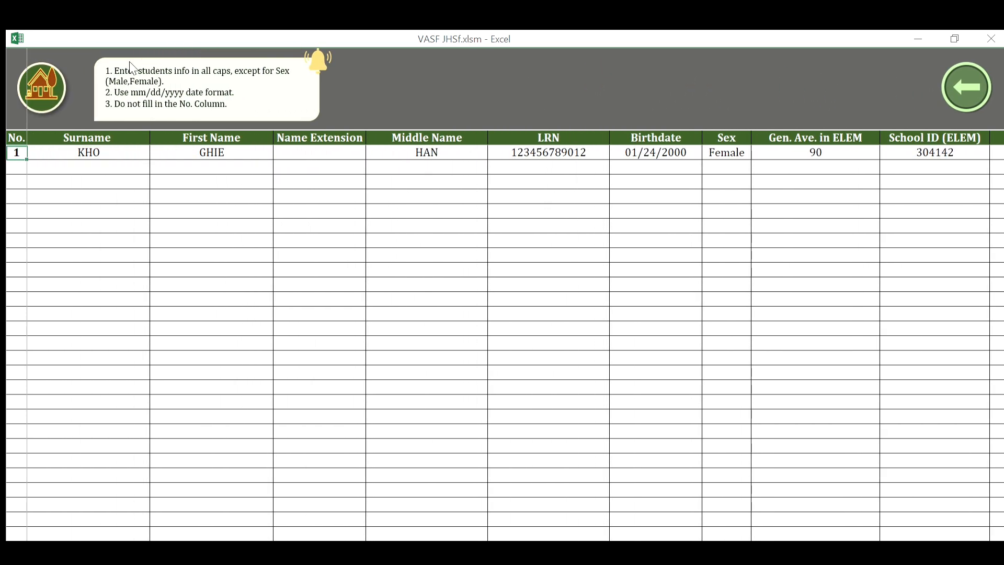
key("Down")
Enter the second learner's surname, first name, JR. extension and middle name in row 2.
key("Tab")
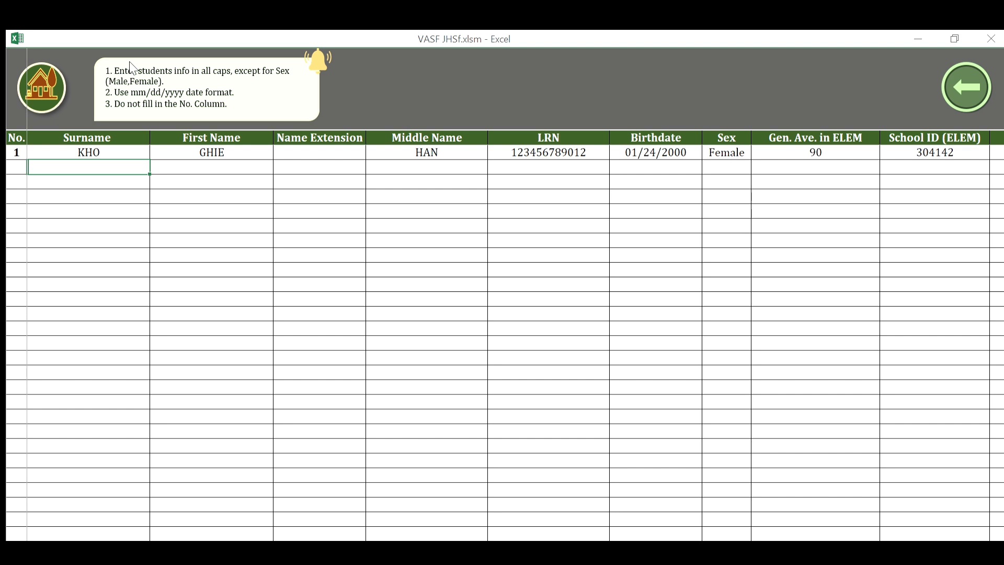
type("TOM")
key("Tab")
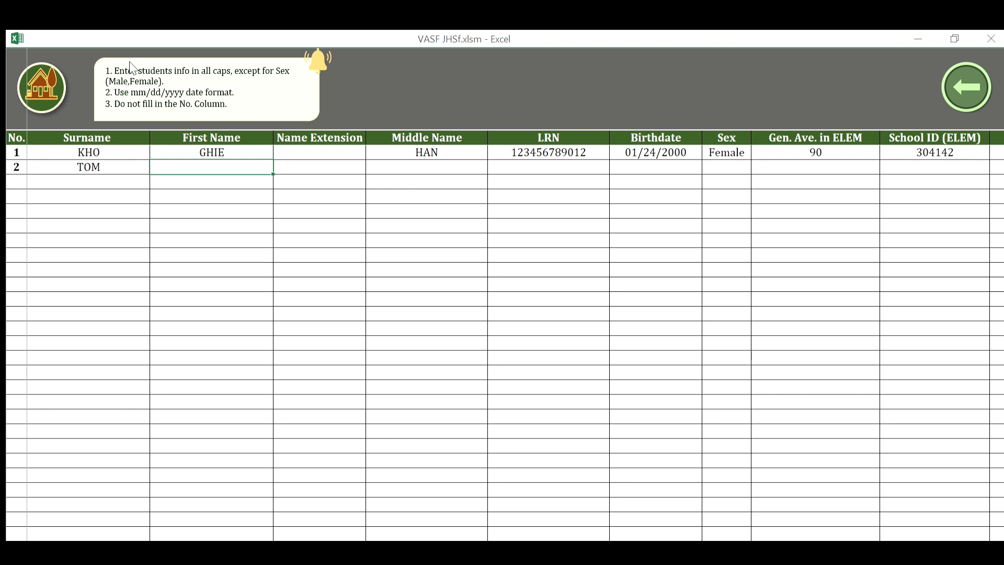
type("VAN")
key("Tab")
key("Tab")
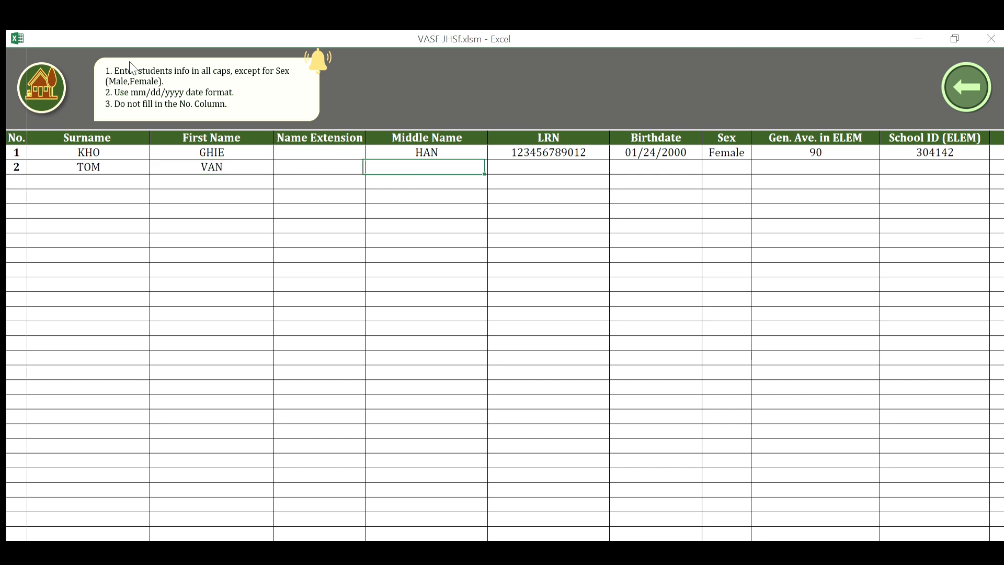
key("shift+Tab")
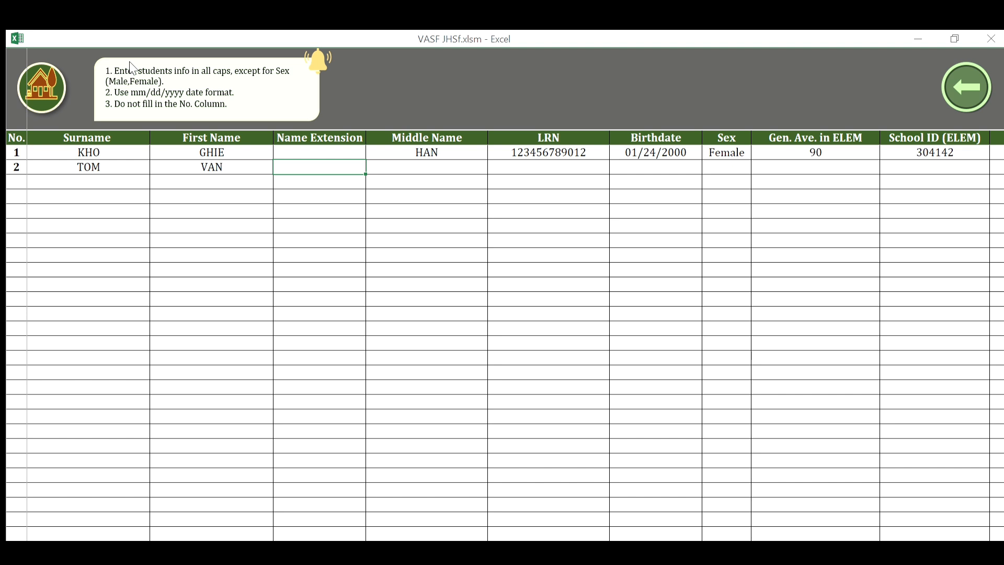
type("JR.")
key("Tab")
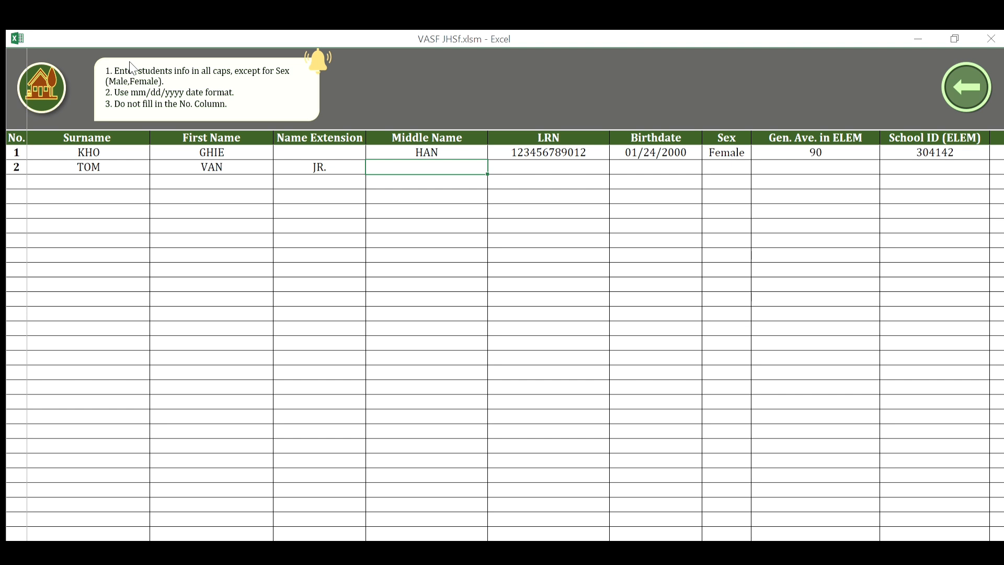
type("YNAPA")
key("Tab")
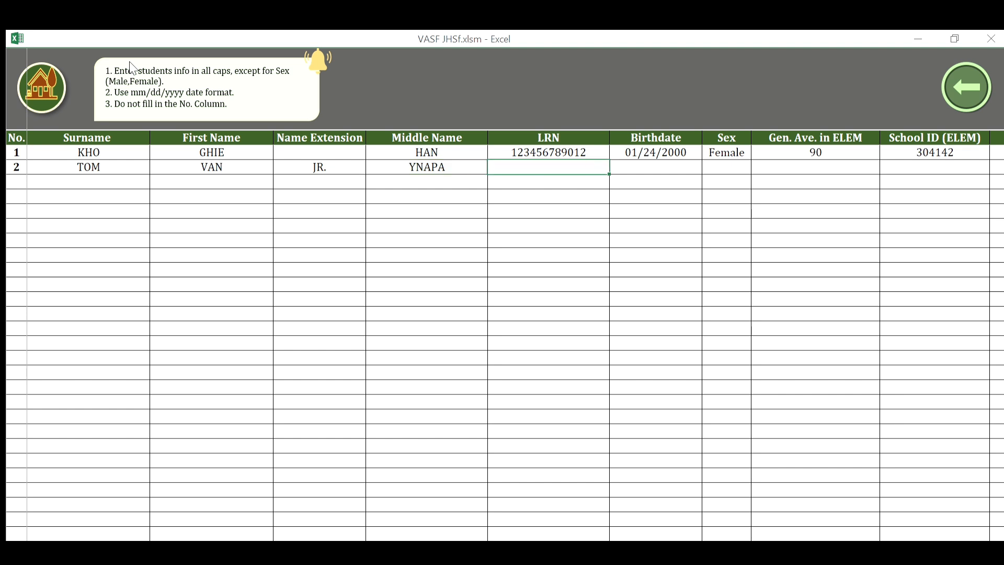
type("123456789013")
key("Tab")
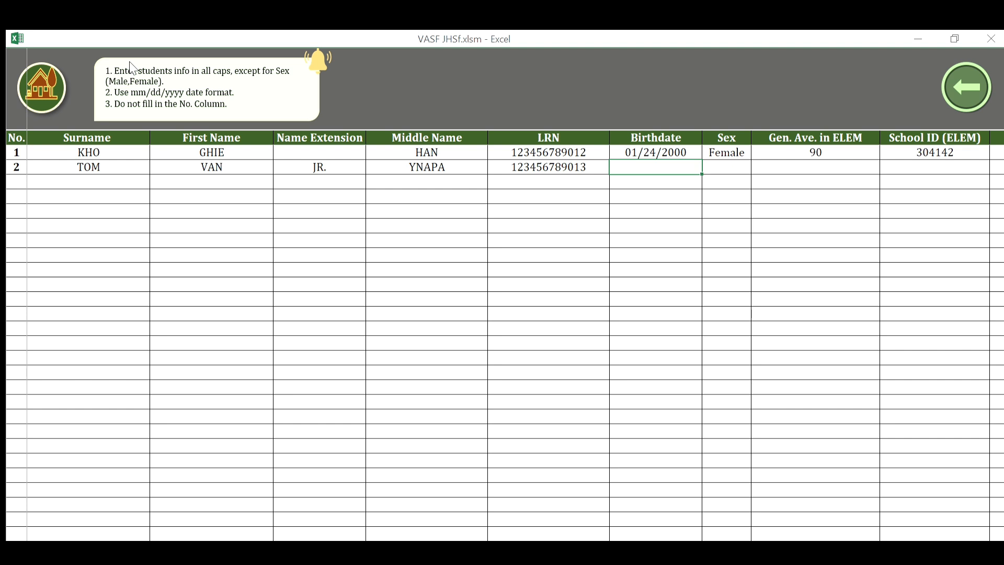
type("02/02/2001")
key("Tab")
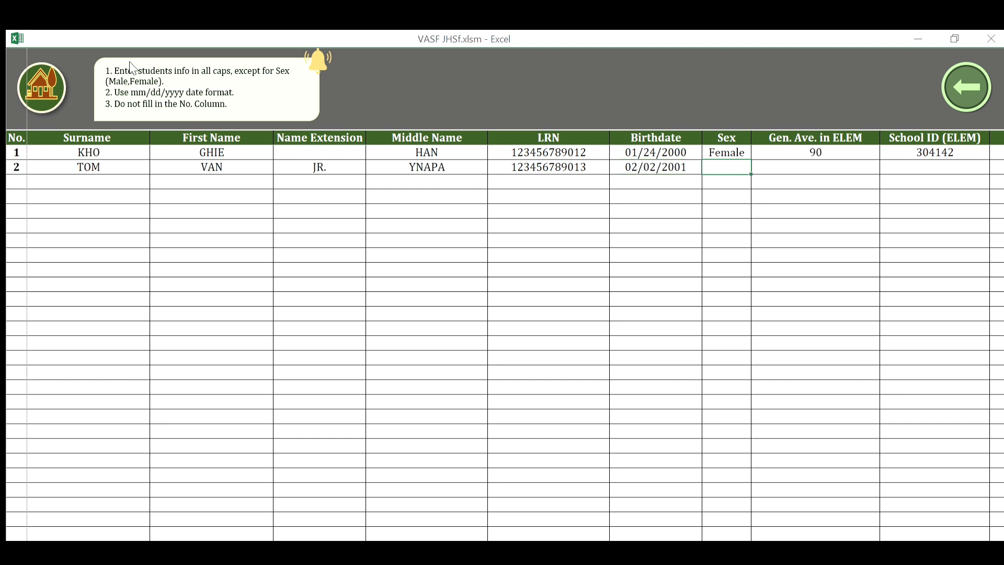
type("Male")
key("Tab")
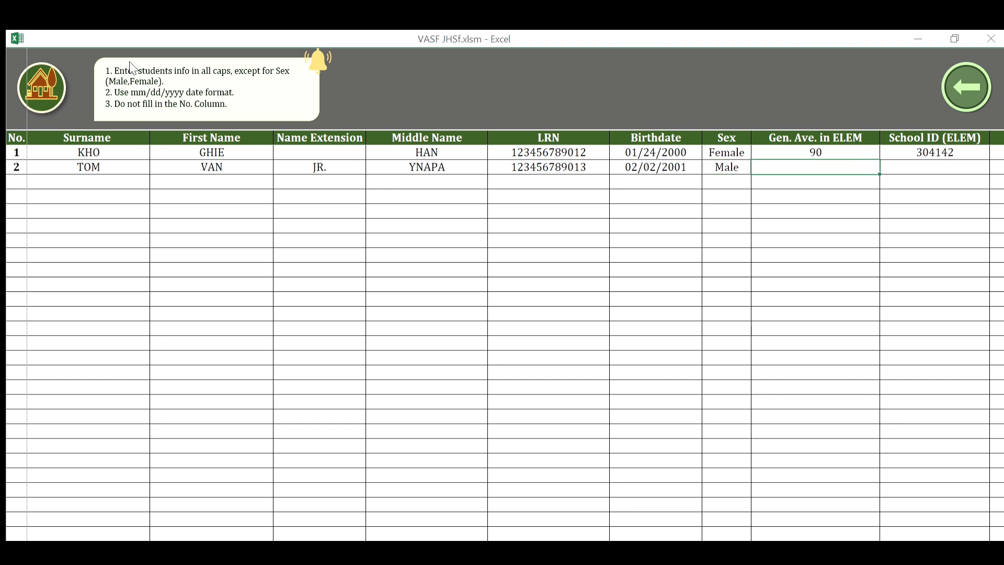
type("95")
key("Tab")
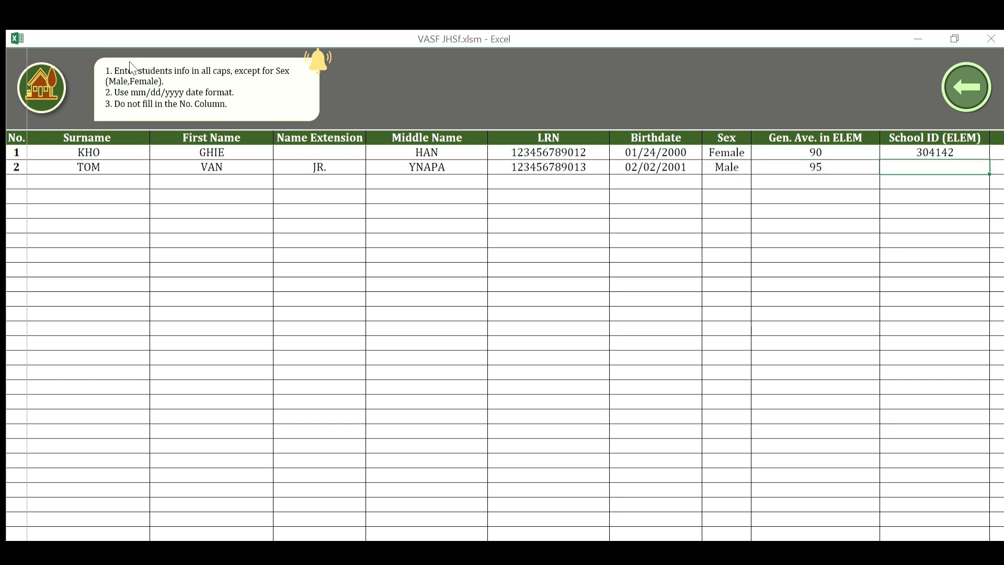
type("304142")
key("Return")
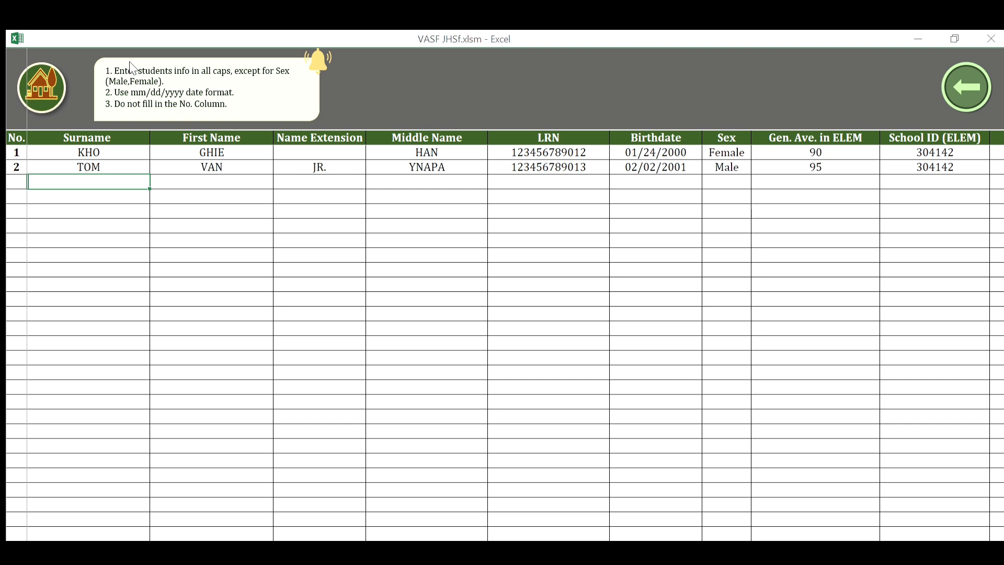
Enter the third learner's surname, first name, middle name and LRN in row 3.
type("CHING")
key("Tab")
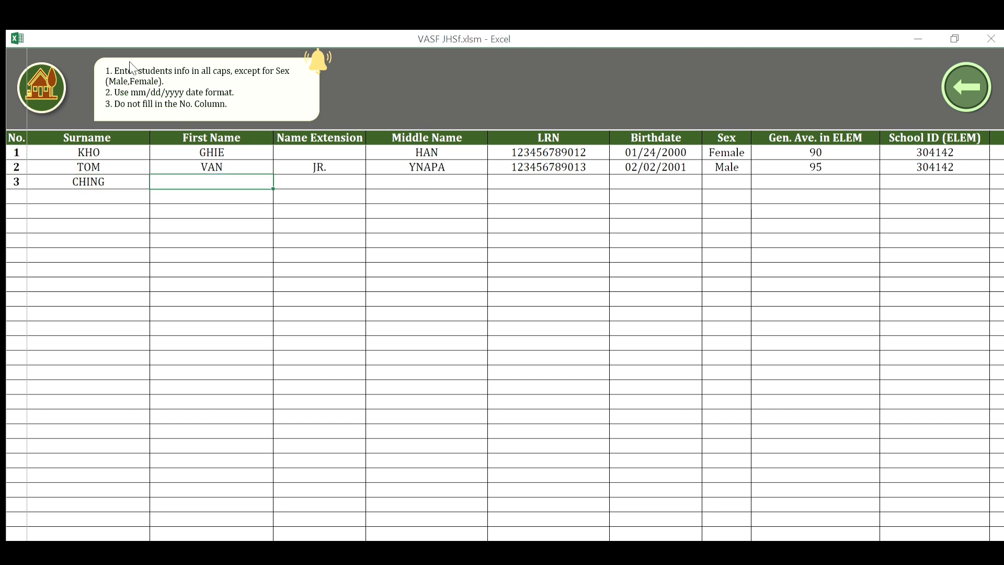
type("SAN")
key("Tab")
key("Tab")
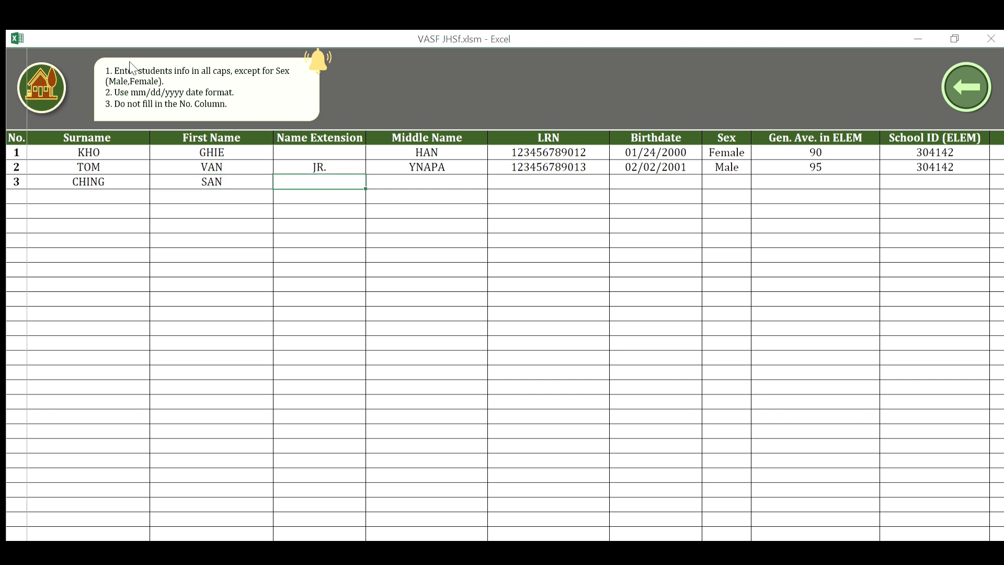
type("SOH")
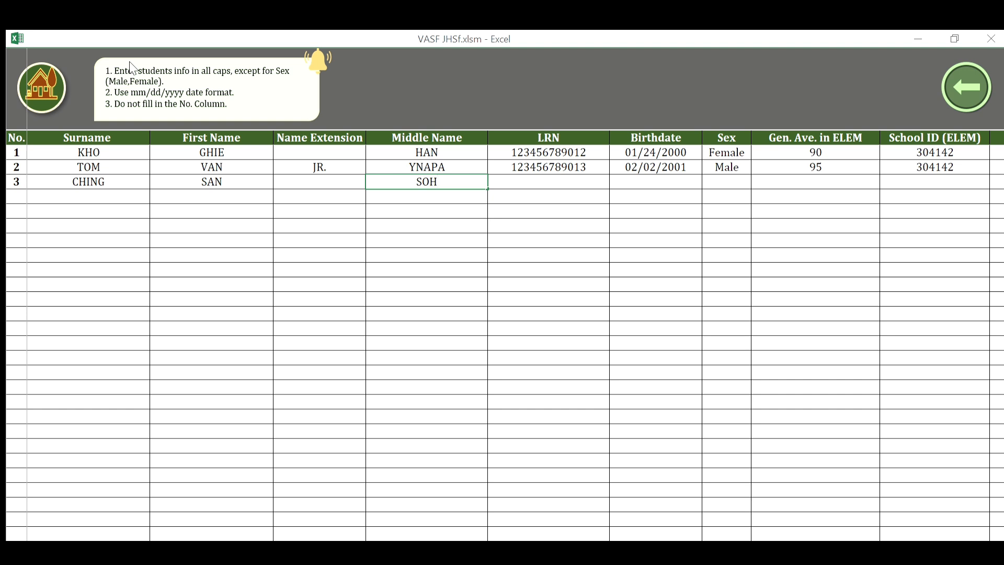
key("Tab")
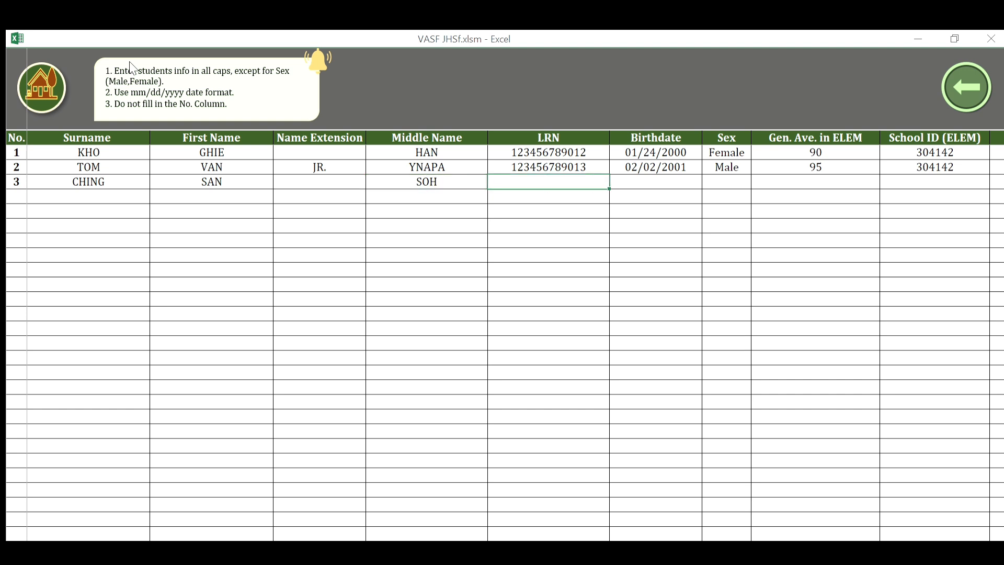
type("123456789014")
key("Tab")
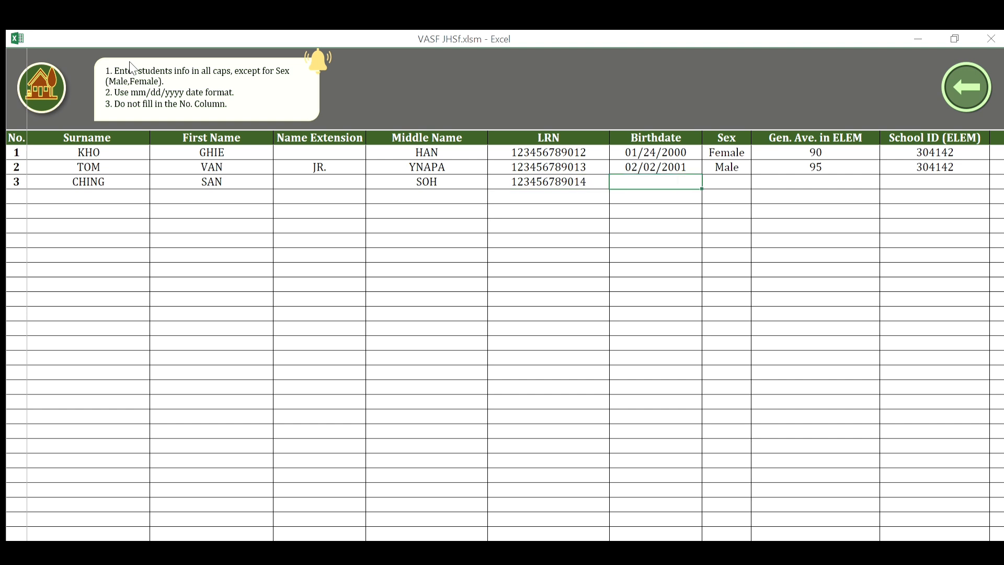
type("03/03/2002")
key("Tab")
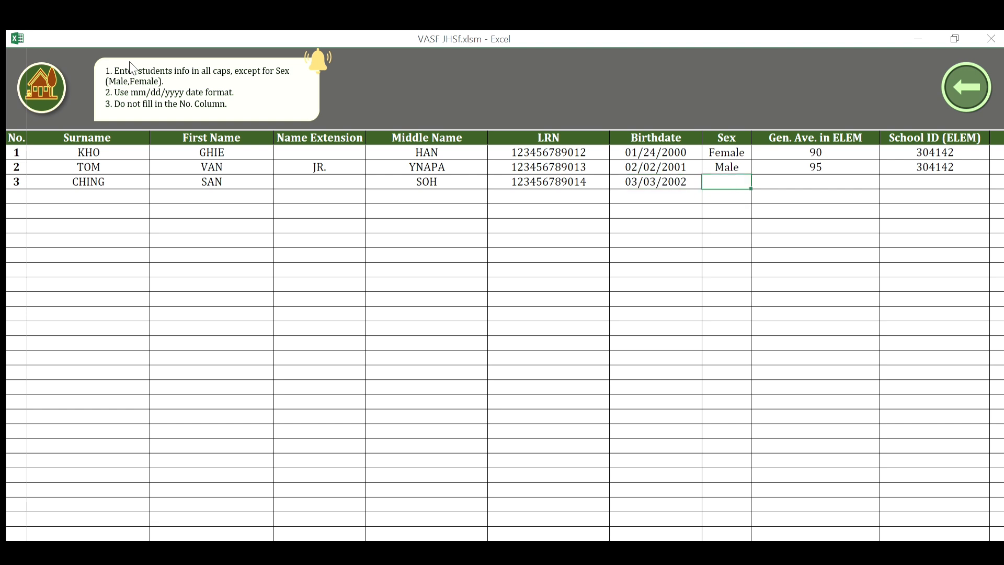
type("Male")
key("Tab")
type("92")
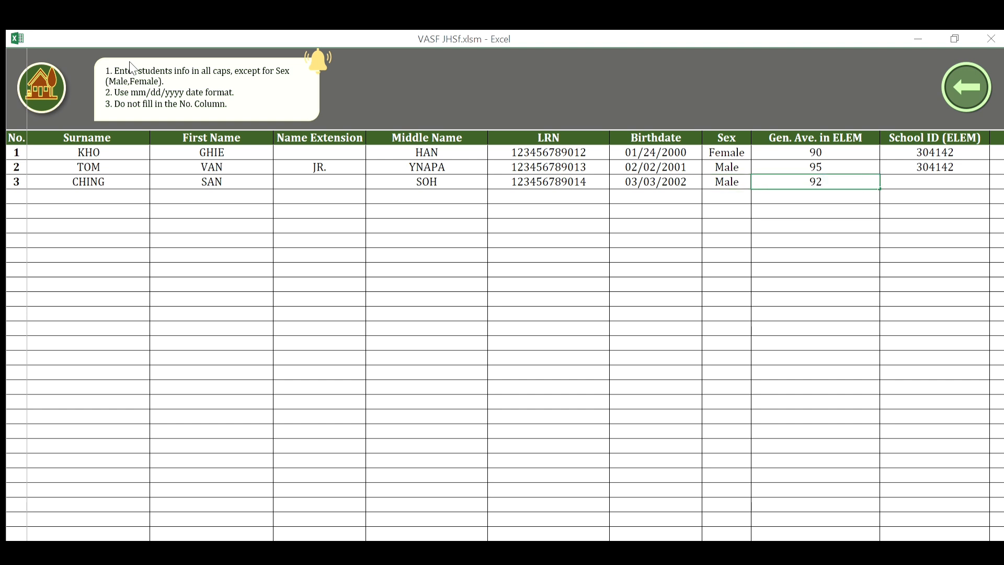
key("Tab")
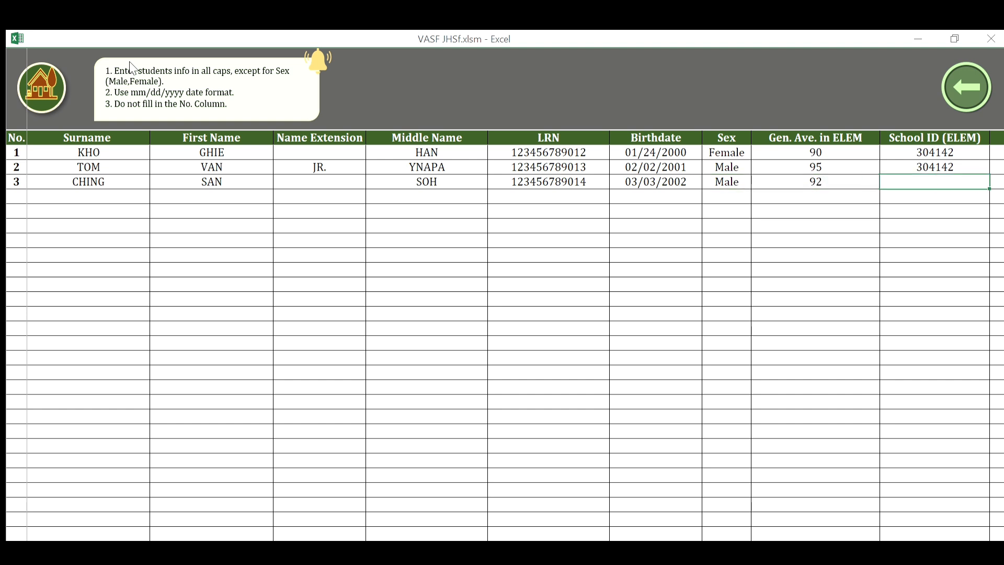
type("304142")
key("Tab")
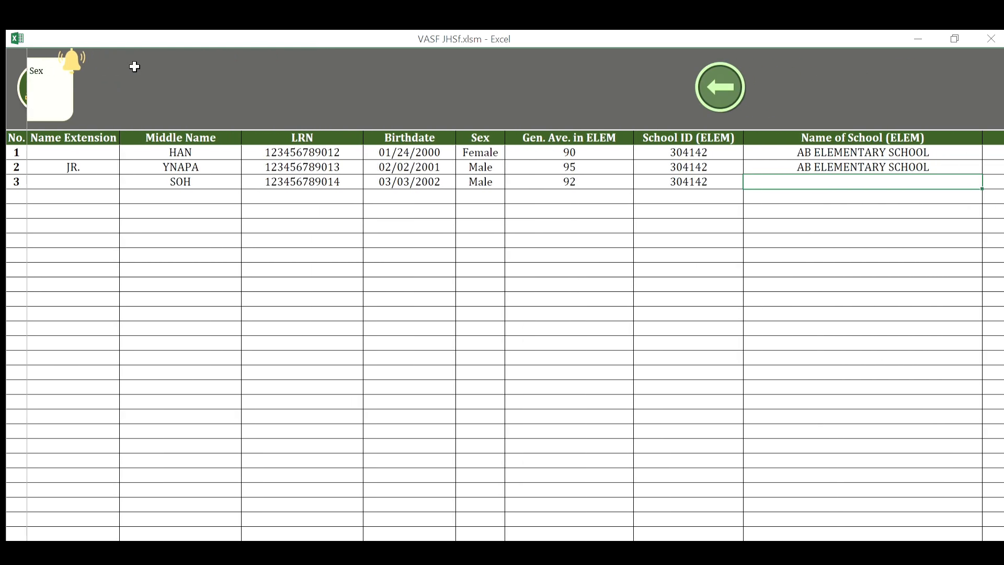
Set school AB ELEMENTARY SCHOOL and address AB CITY, then move to row 4's Surname cell.
type("AB ELEMENTARY SCHOOL")
key("Tab")
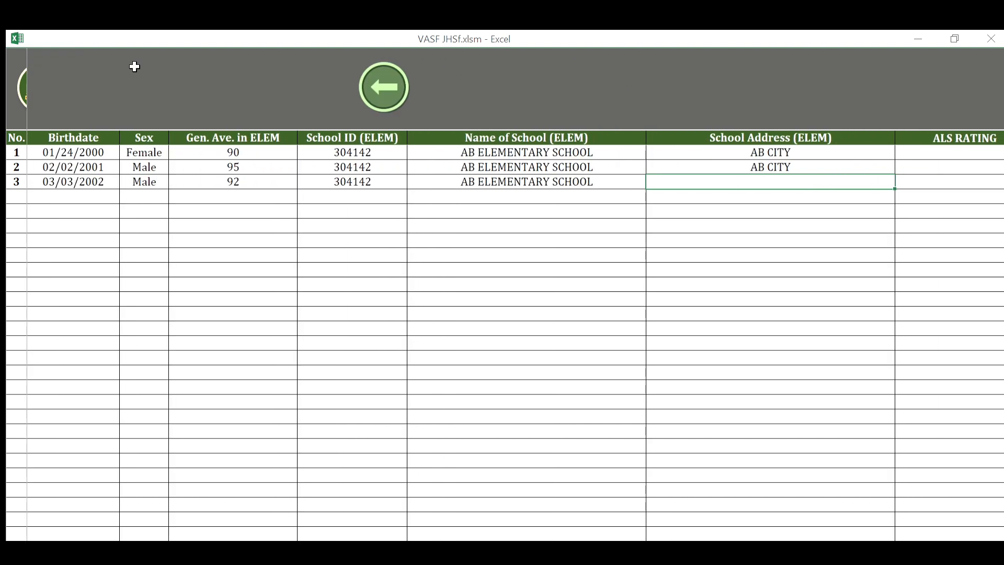
type("A")
key("Tab")
key("Left")
key("Left")
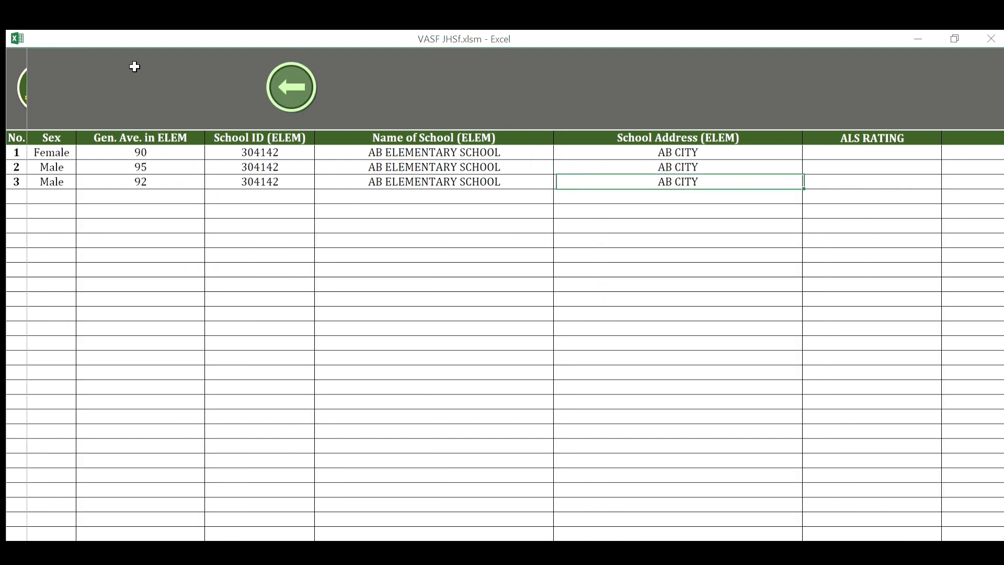
key("Left")
key("Left")
key("Left")
key("Left")
key("Left")
key("Left")
key("Left")
key("Left")
key("Left")
key("Left")
key("Right")
key("Down")
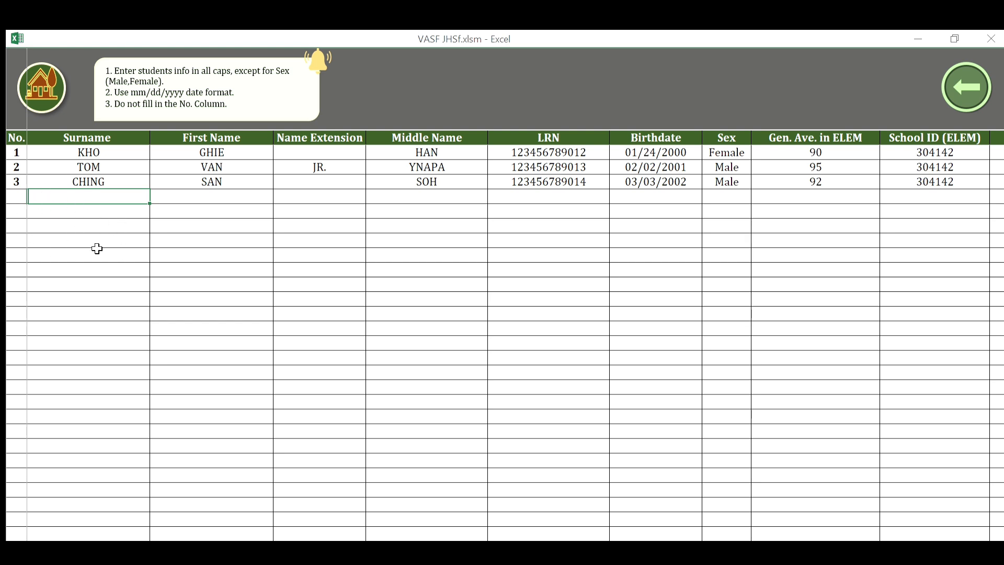
Enter the fourth learner's surname, first name, middle name and LRN in row 4.
scroll(61, 270, "down", 5)
scroll(61, 270, "up", 5)
scroll(106, 296, "down", 2)
scroll(105, 296, "up", 2)
type("BELLE")
key("Tab")
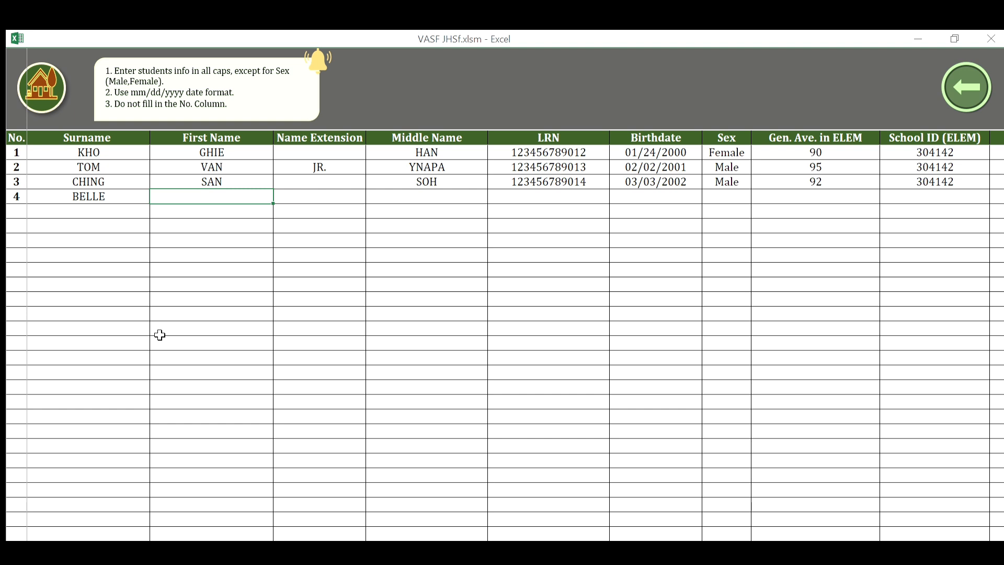
type("SHERRY")
key("Tab")
key("Tab")
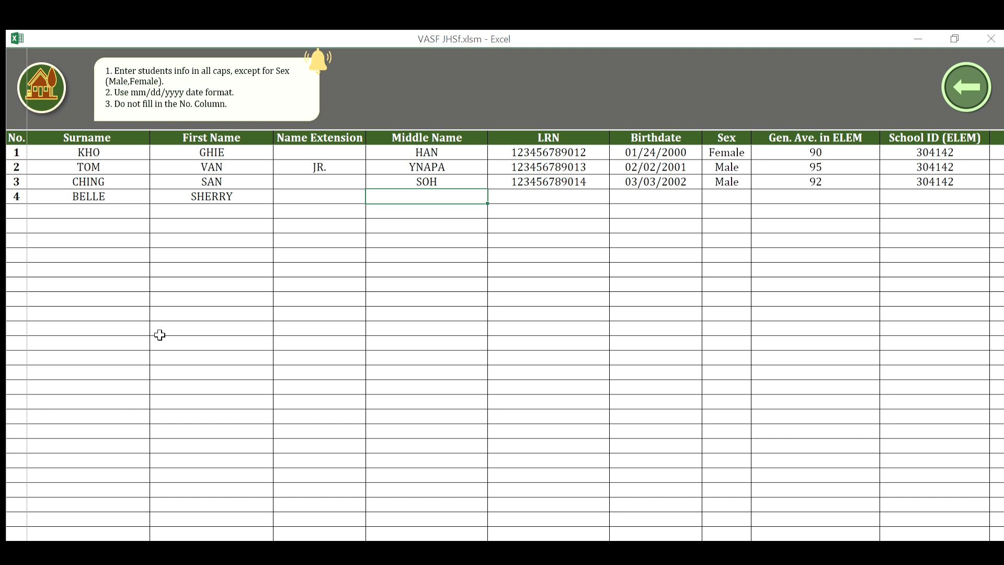
type("VINZ")
key("Tab")
type("12345")
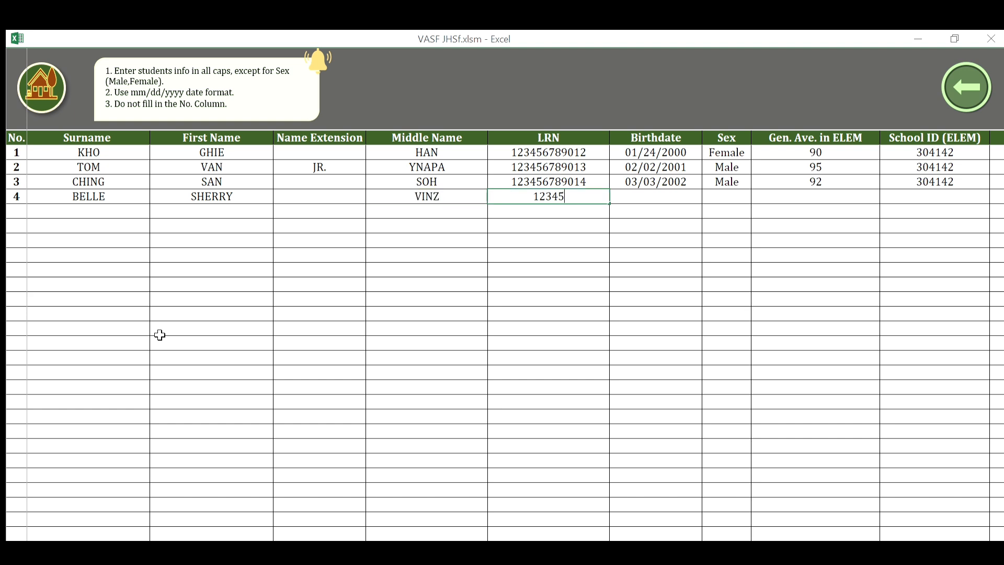
type("6789016")
key("Tab")
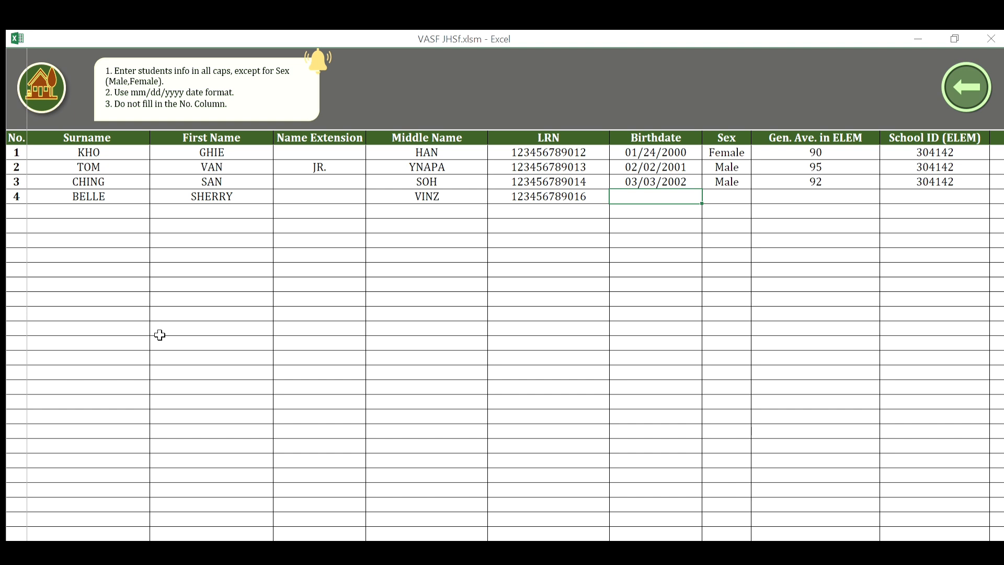
Add birthdate 04/04/2000, Female, average 90 and school ID 304140.
type("04/04/2000")
key("Tab")
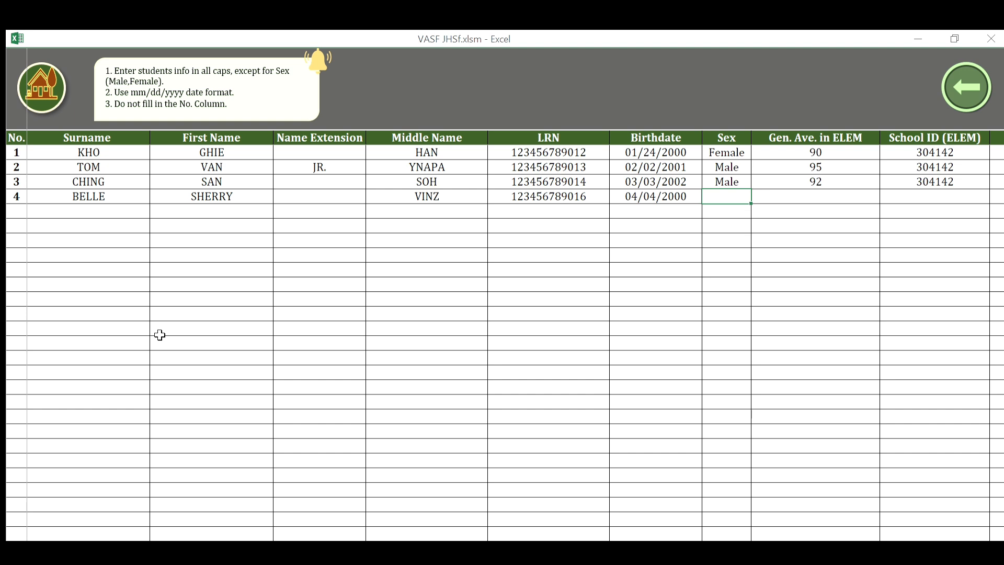
type("F")
key("BackSpace")
key("BackSpace")
type("Female")
key("Tab")
type("90")
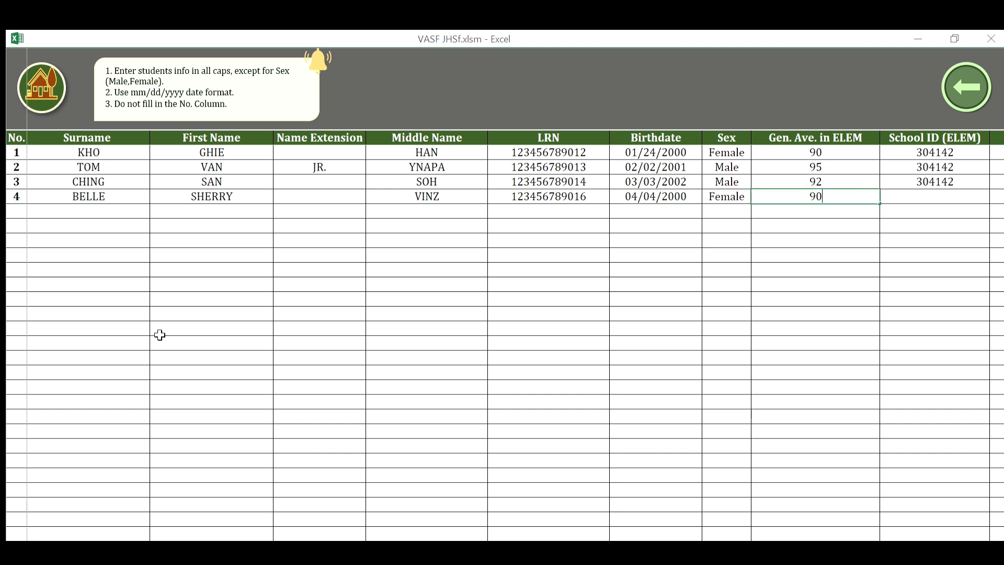
key("Tab")
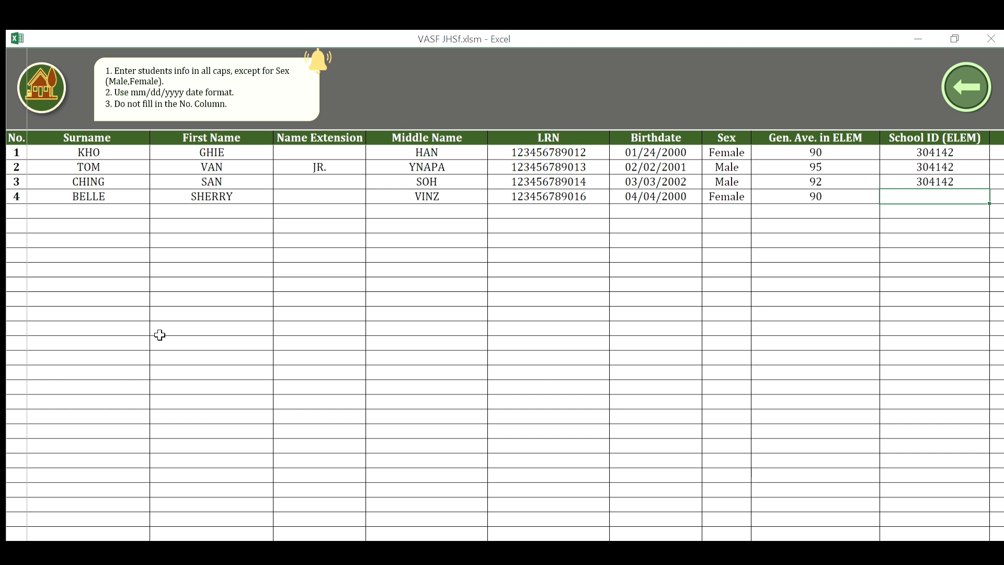
type("304140")
key("Tab")
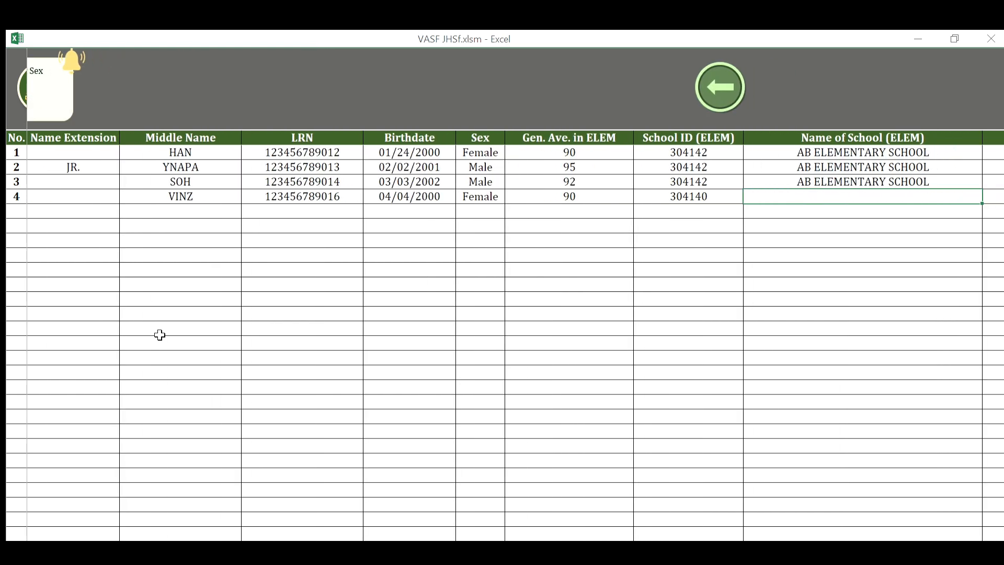
Set school XY UNIV and address XY CITY, then drop to the next empty row.
type("XY UNIV")
key("Tab")
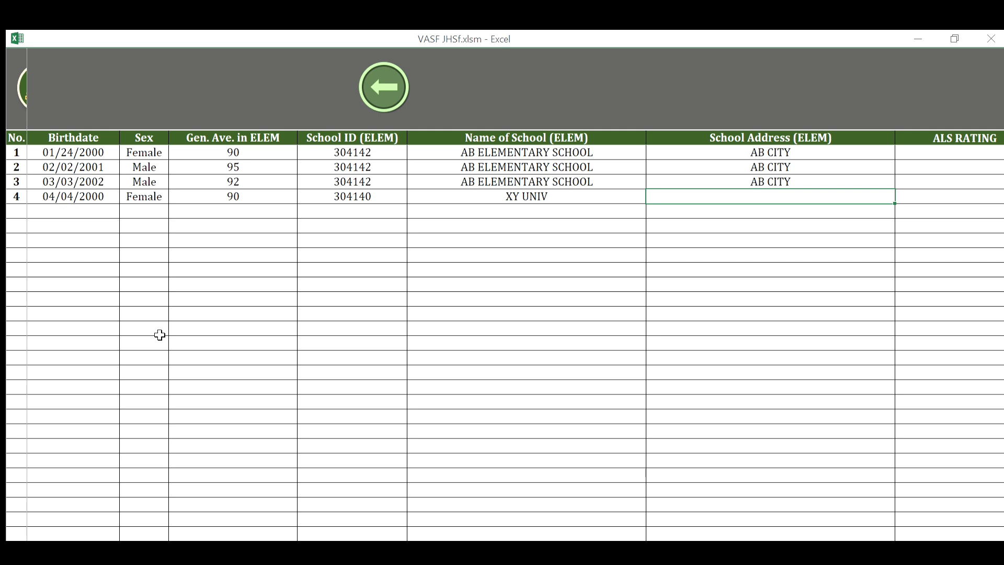
type("XY CITY")
key("Tab")
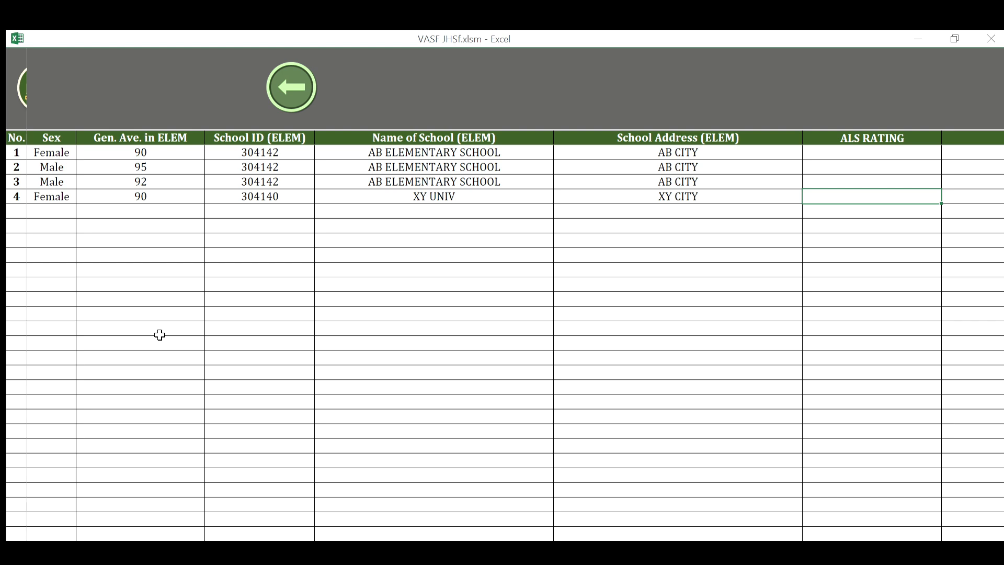
key("Left")
key("Left")
key("Left")
key("Left")
key("Left")
key("Left")
key("Left")
key("Left")
key("Left")
key("Left")
key("Left")
key("Left")
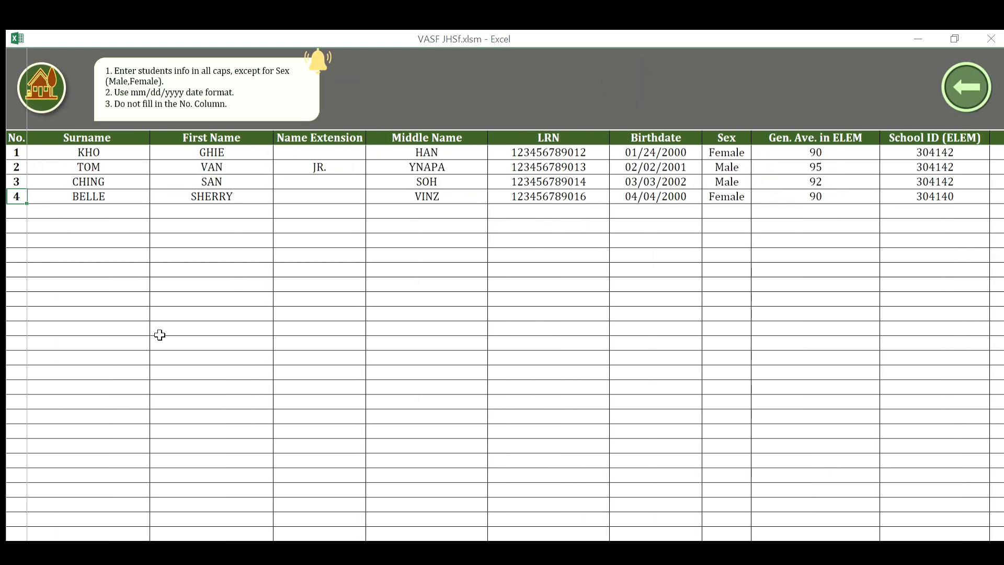
key("Down")
Go back to the Encoding Part dashboard and open the SUBJECTS sheet.
key("Right")
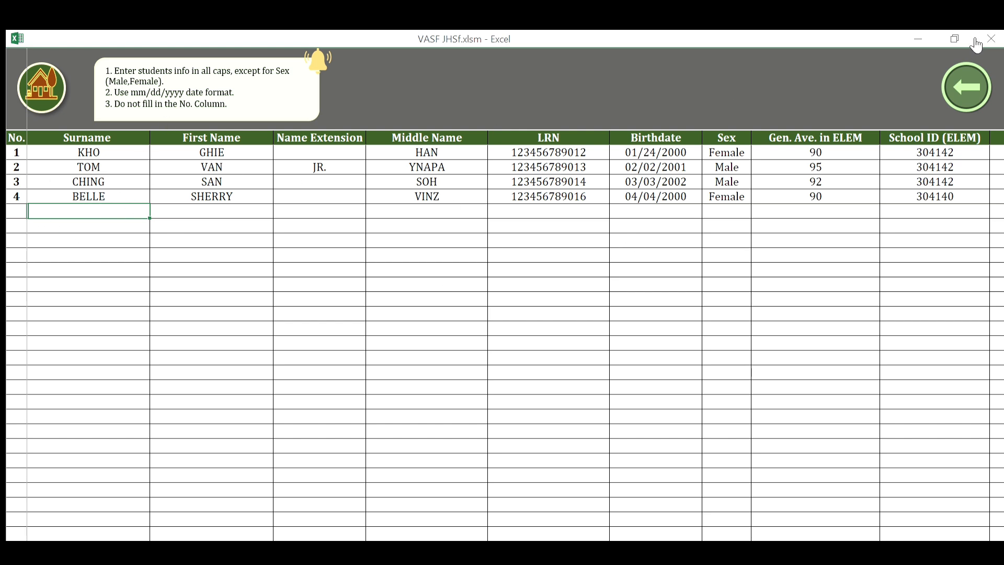
left_click(965, 74)
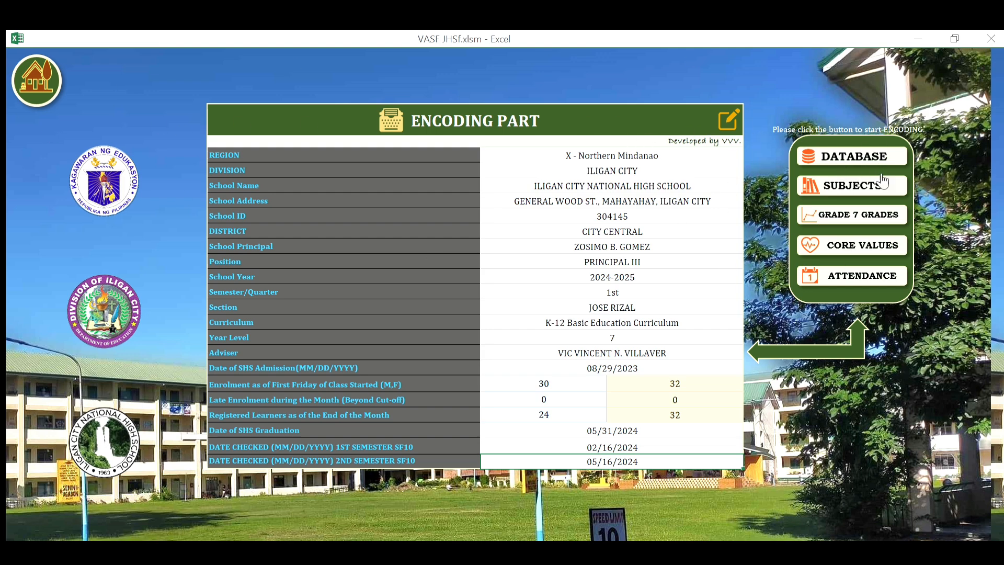
left_click(865, 183)
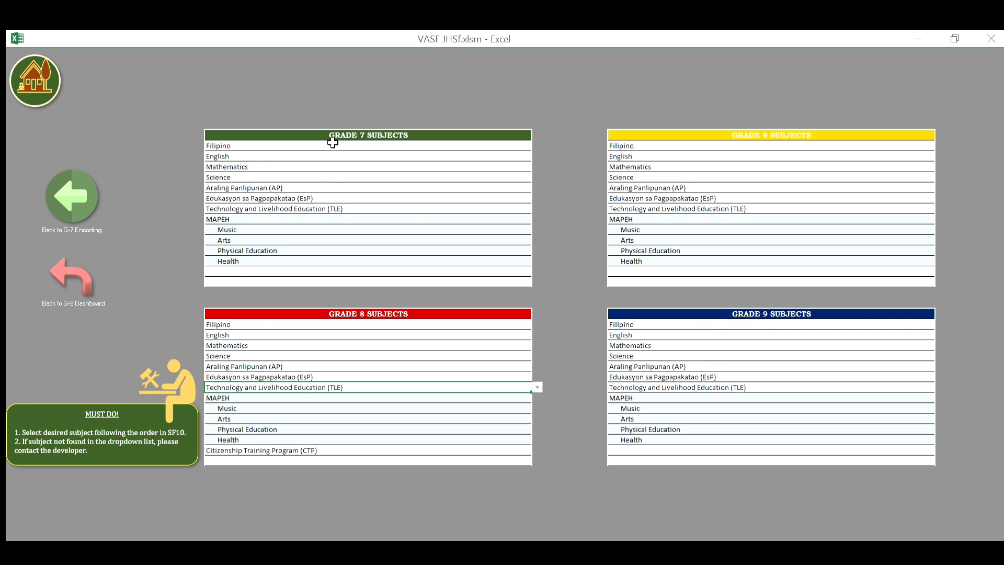
Select Filipino, the first Grade 7 subject, in the subjects list.
left_click(250, 125)
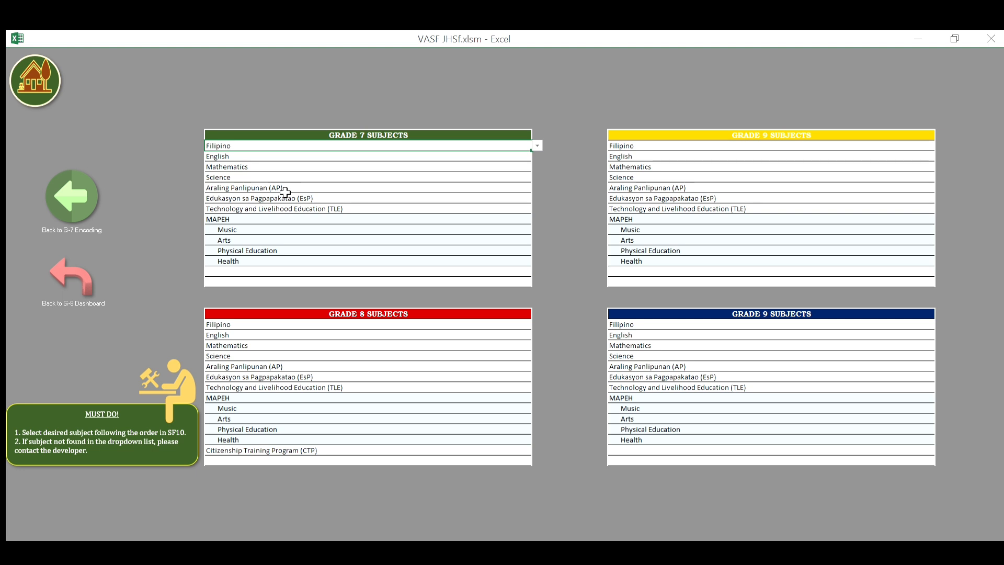
key("Down")
key("Down")
key("Down")
key("Down")
key("Down")
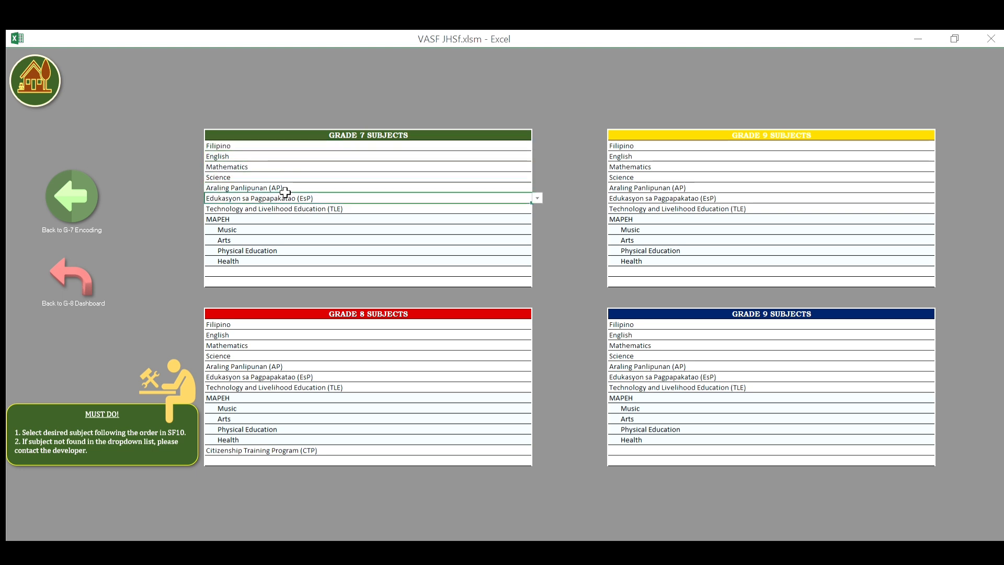
key("Up")
key("Up")
key("Up")
key("Up")
key("Up")
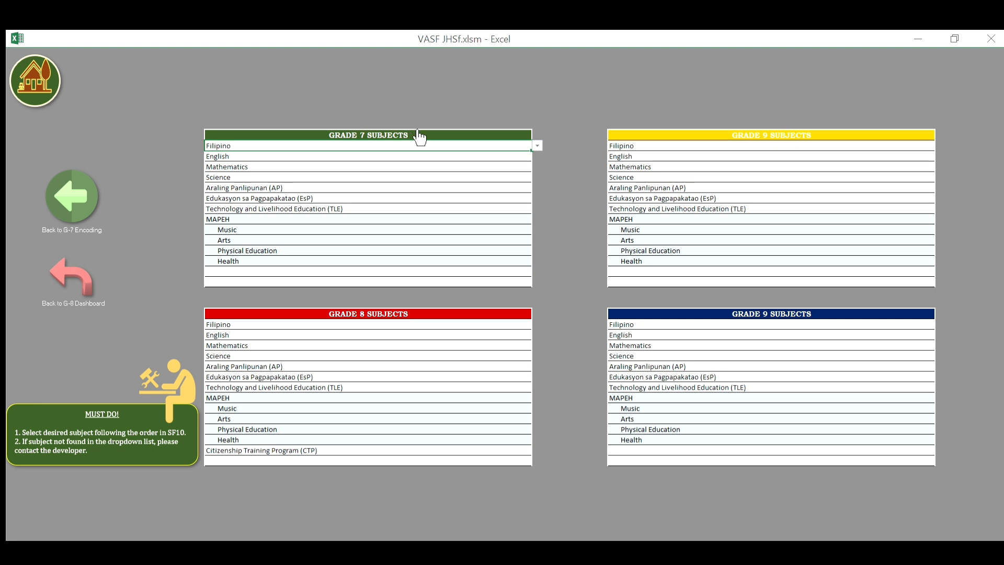
left_click(565, 155)
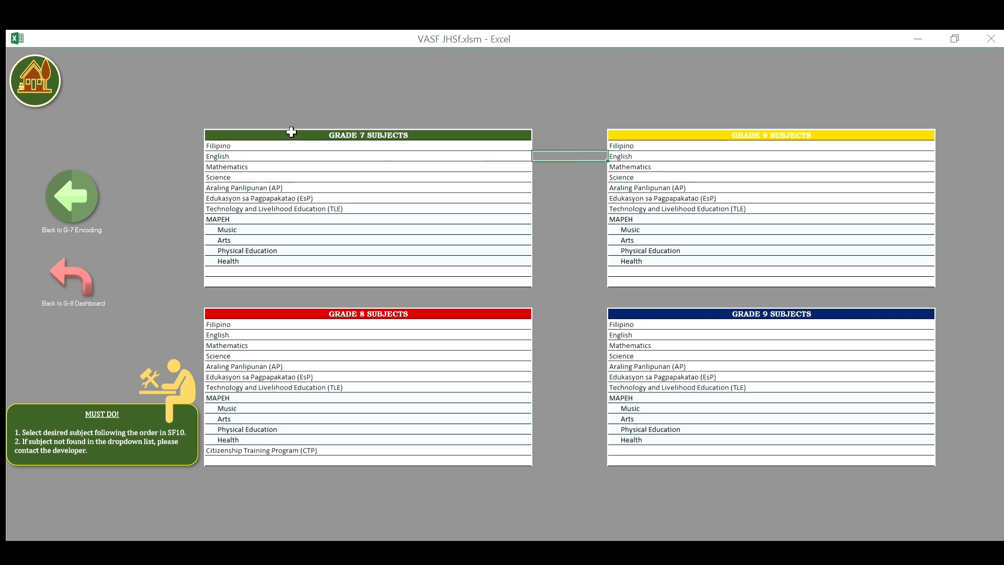
left_click(278, 123)
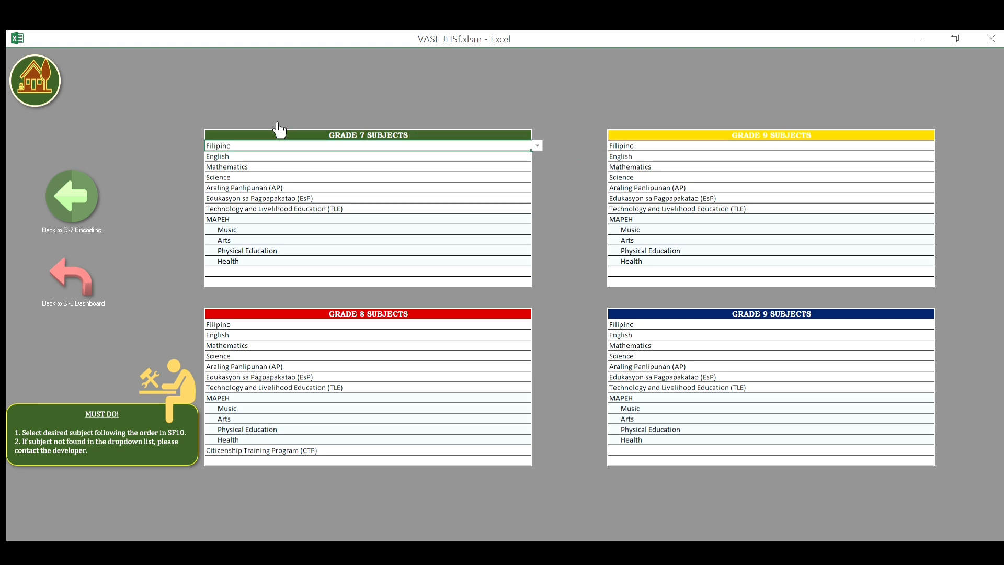
Move down through English, Mathematics, Science, EsP, TLE, MAPEH, Arts and Physical Education to Health.
key("Down")
key("Down")
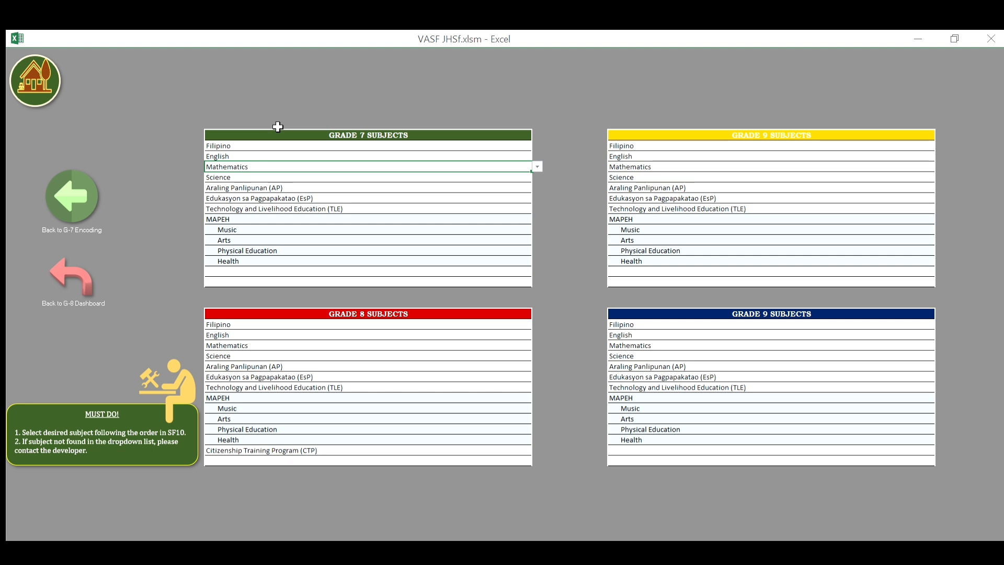
key("Down")
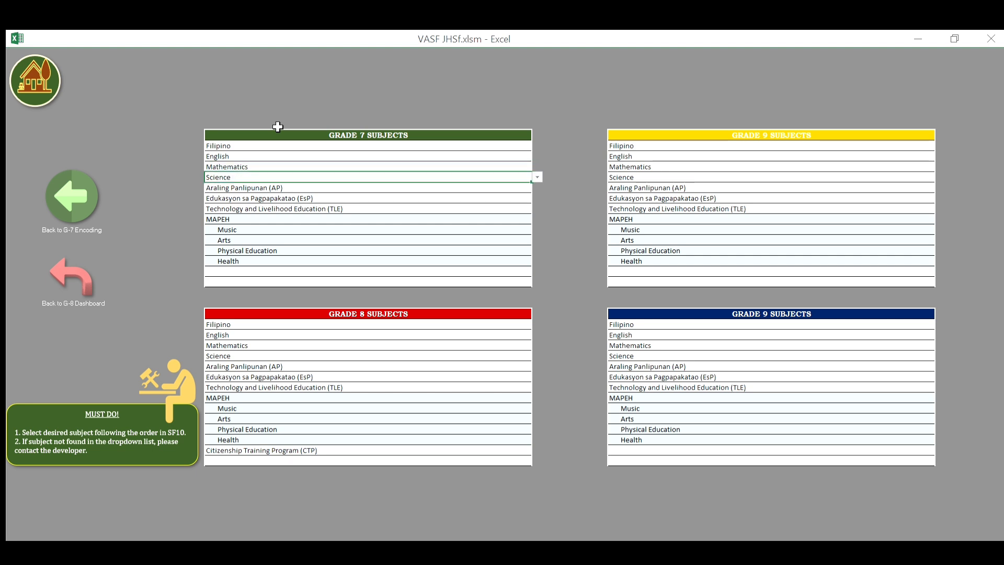
key("Down")
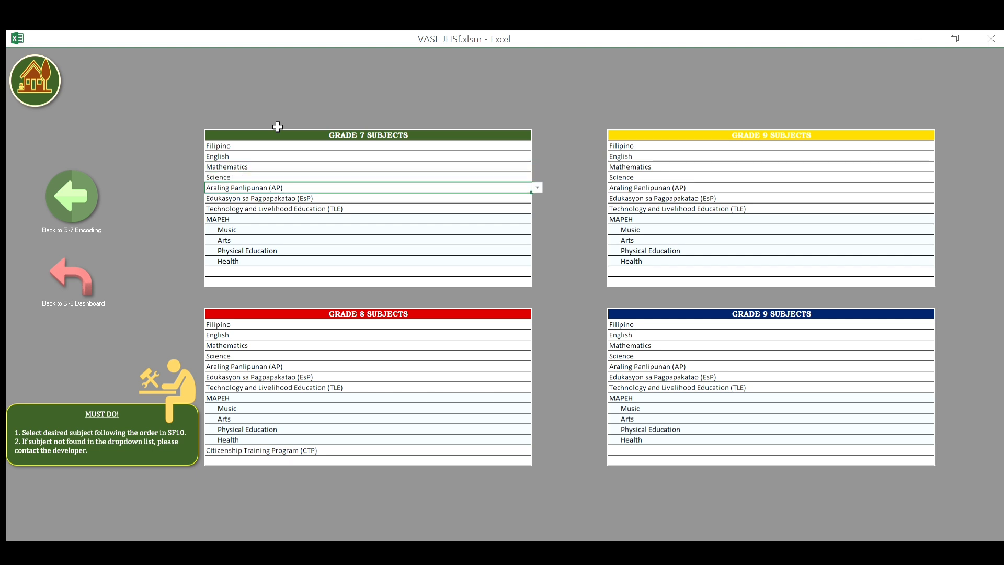
key("Down")
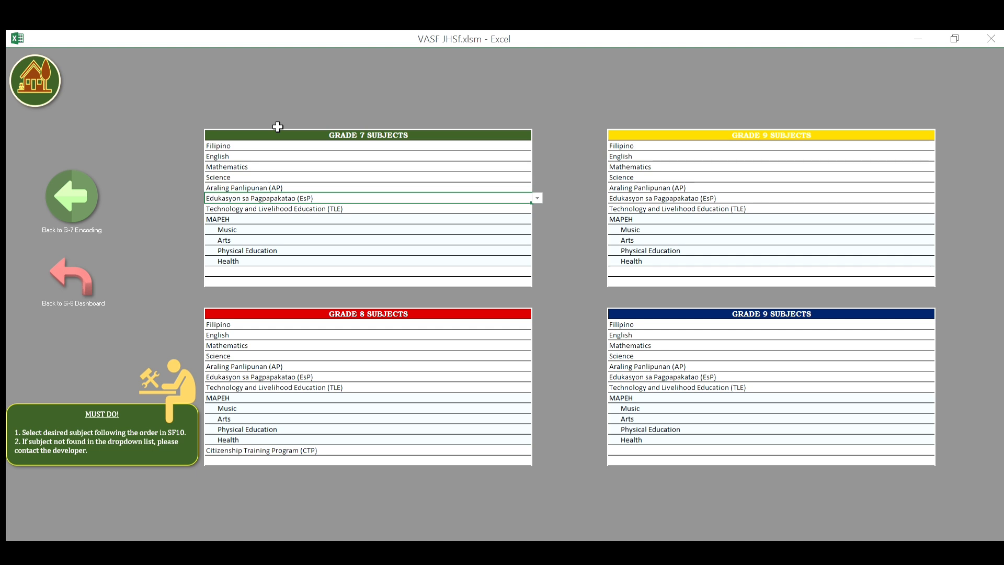
key("Down")
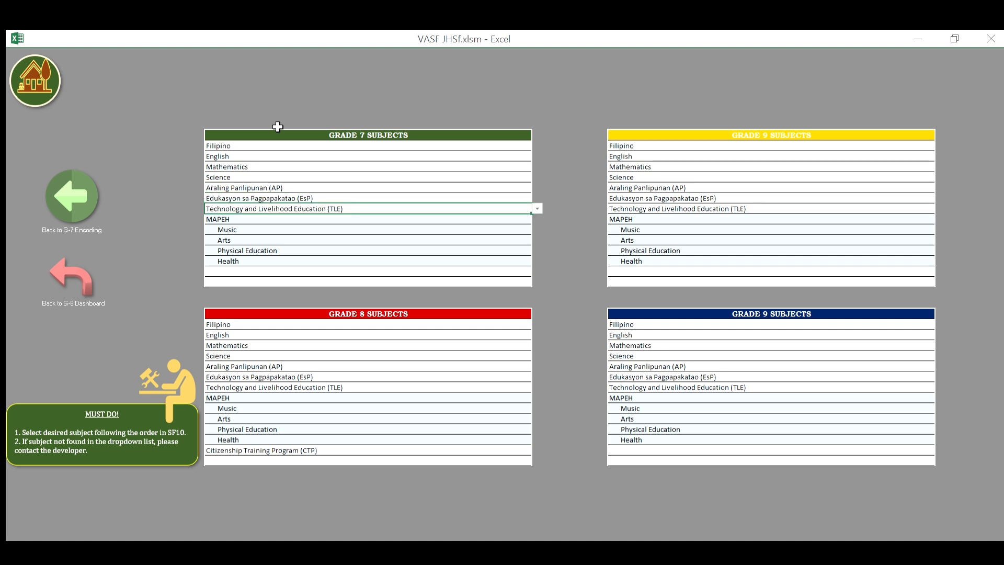
key("Down")
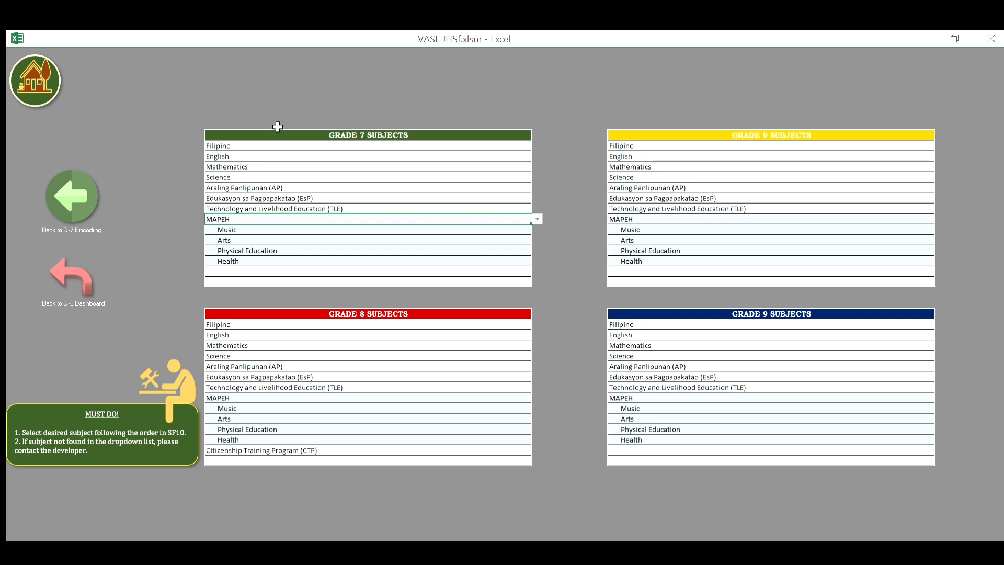
key("Down")
key("Down")
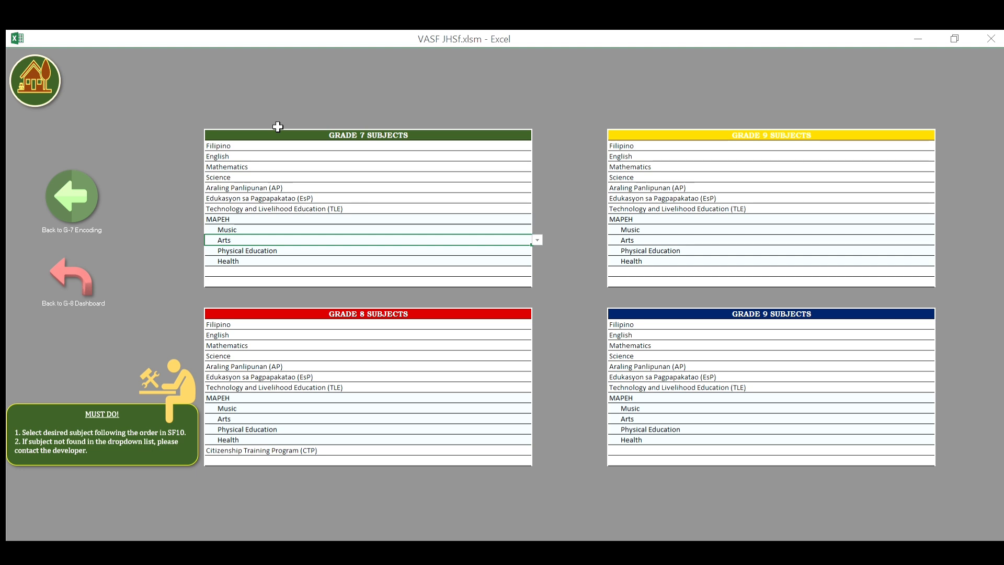
key("Down")
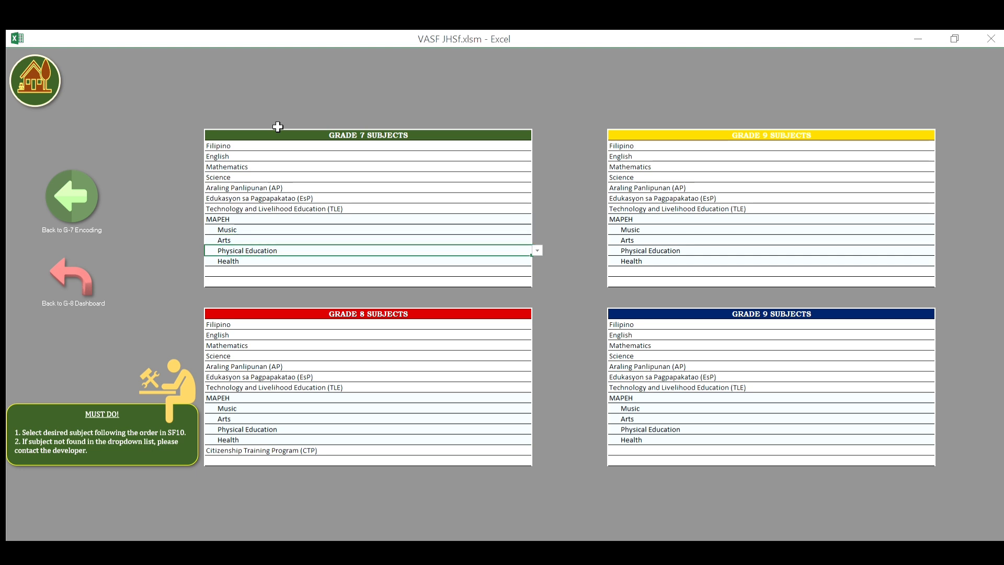
key("Down")
key("Down")
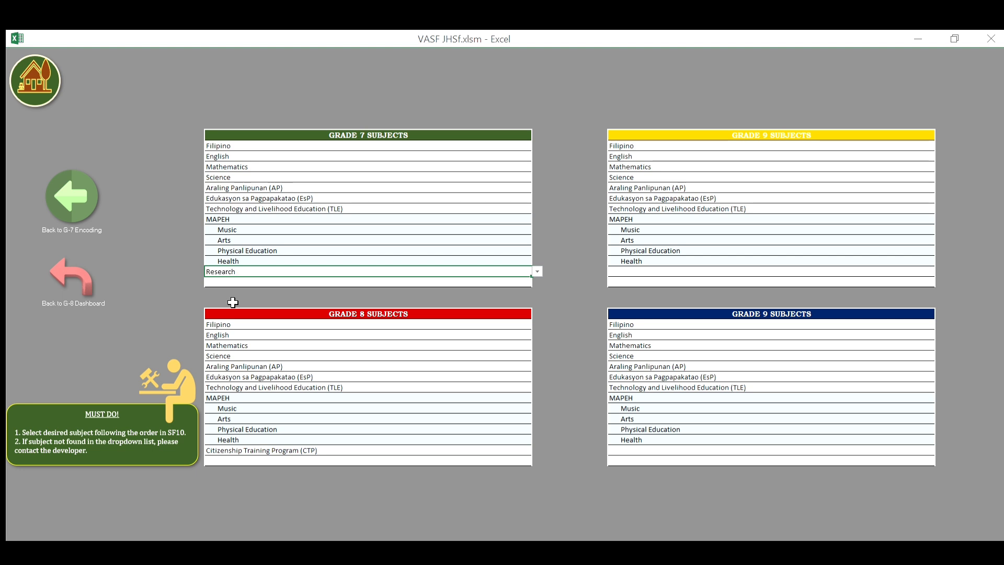
Reselect the new Grade 7 Research entry below Health.
left_click(569, 278)
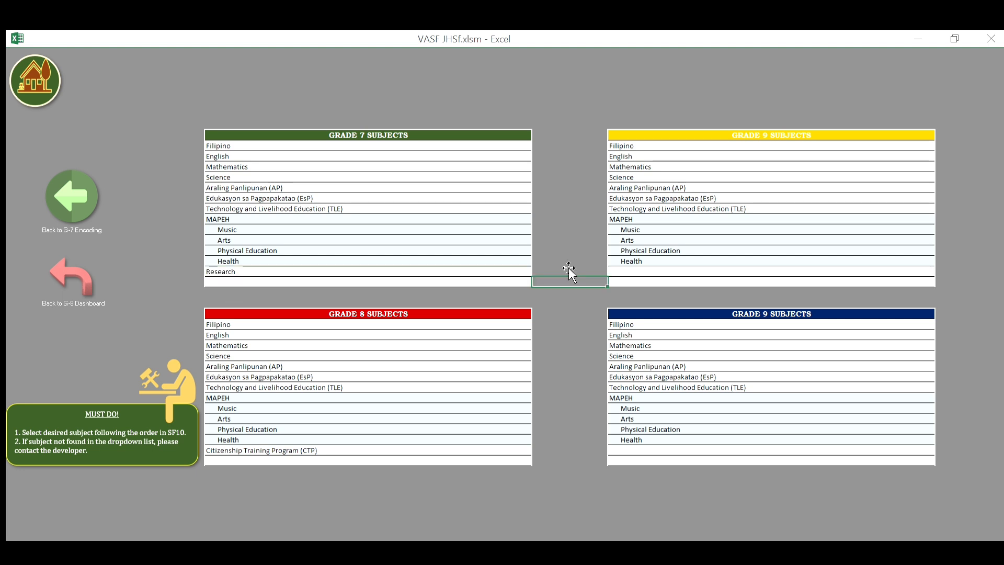
left_click(363, 269)
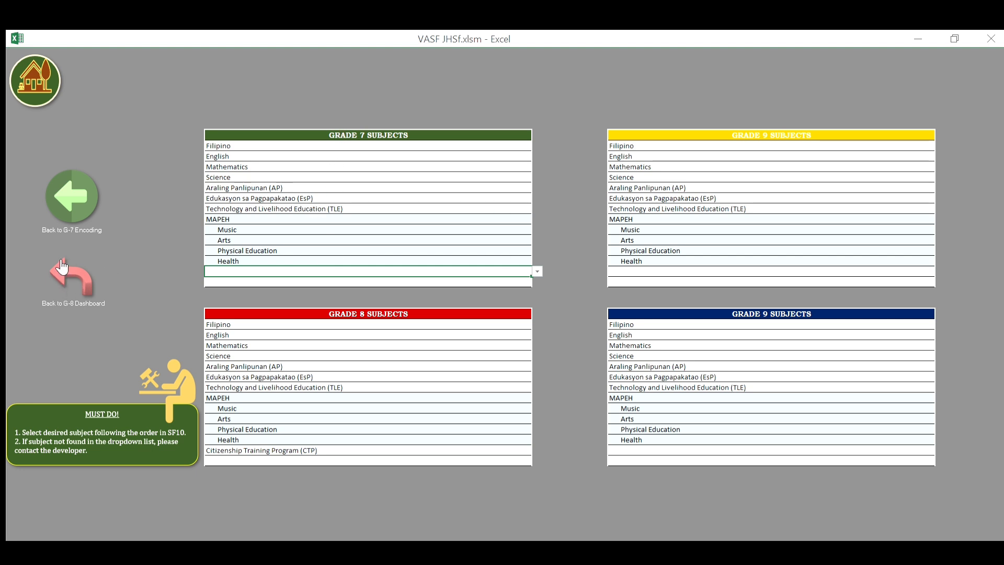
Go through the main dashboard and Grade 7 Encoding page to the empty Grade 7 grades sheet.
left_click(65, 266)
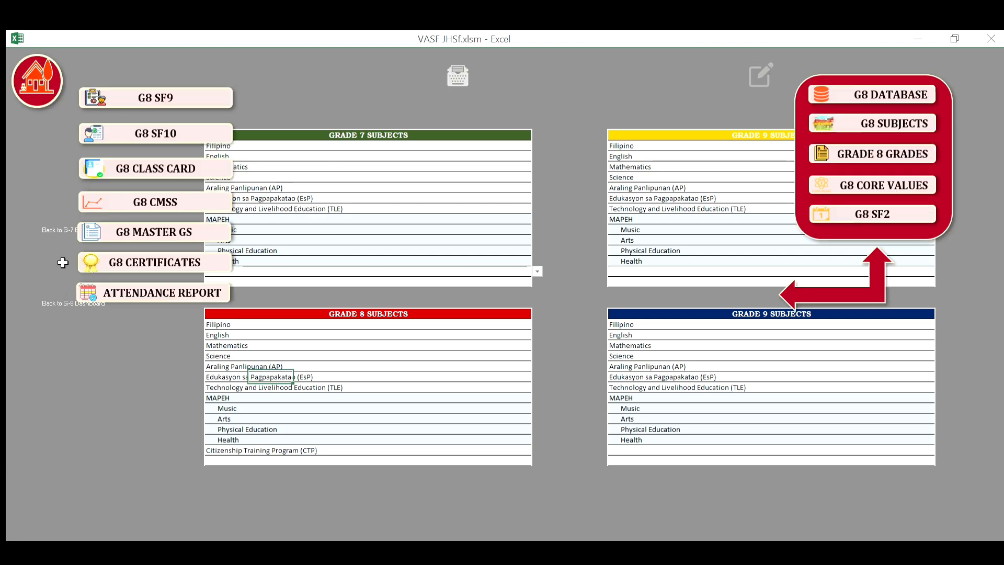
left_click(38, 63)
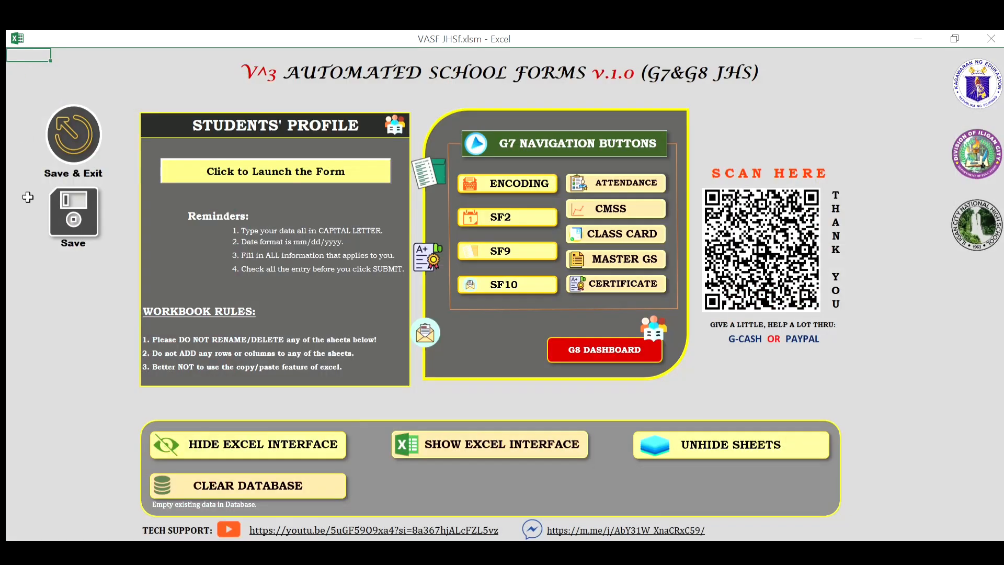
left_click(528, 168)
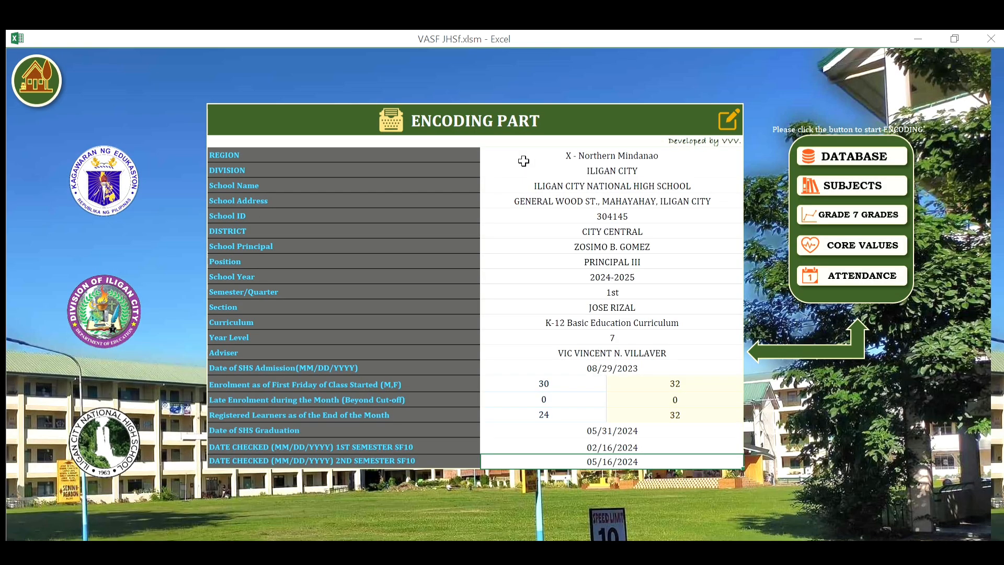
left_click(858, 197)
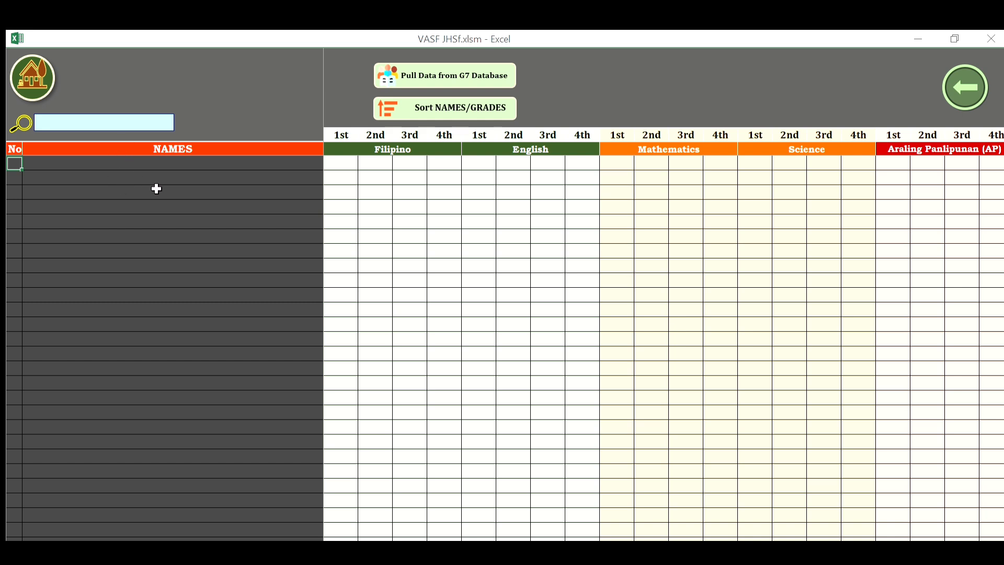
key("Right")
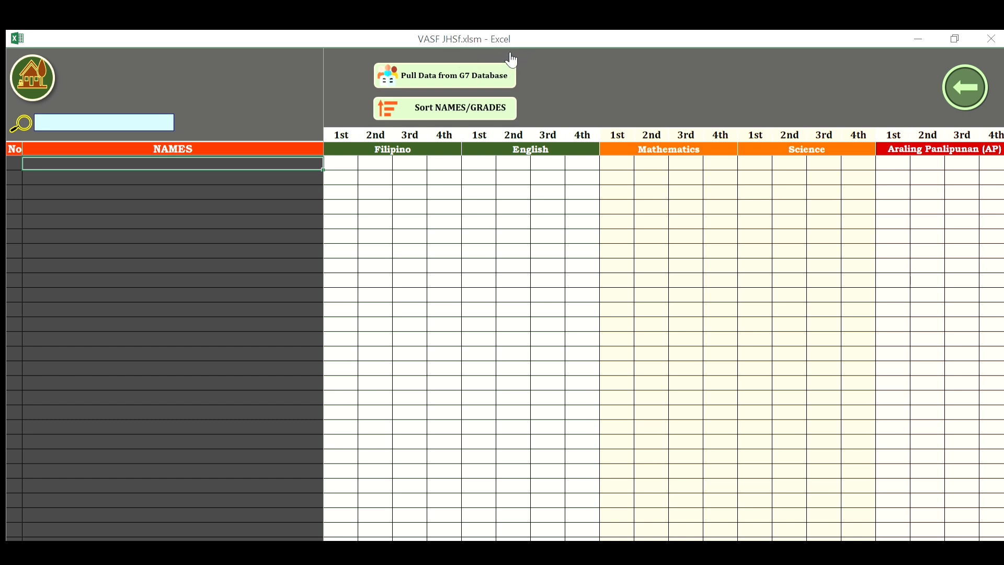
Pull student names from the G7 database and reopen the Grade 7 grades sheet.
left_click(416, 61)
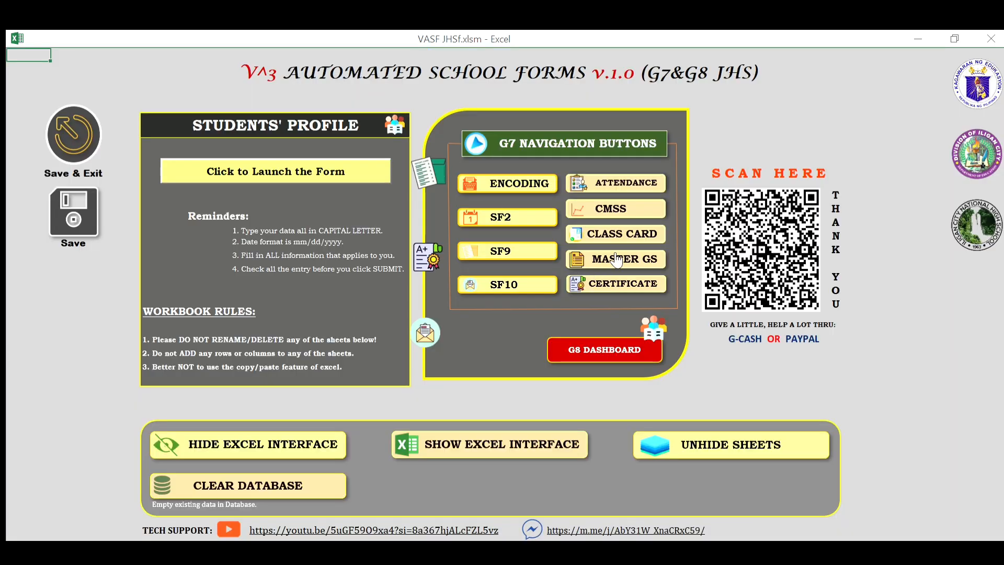
left_click(506, 176)
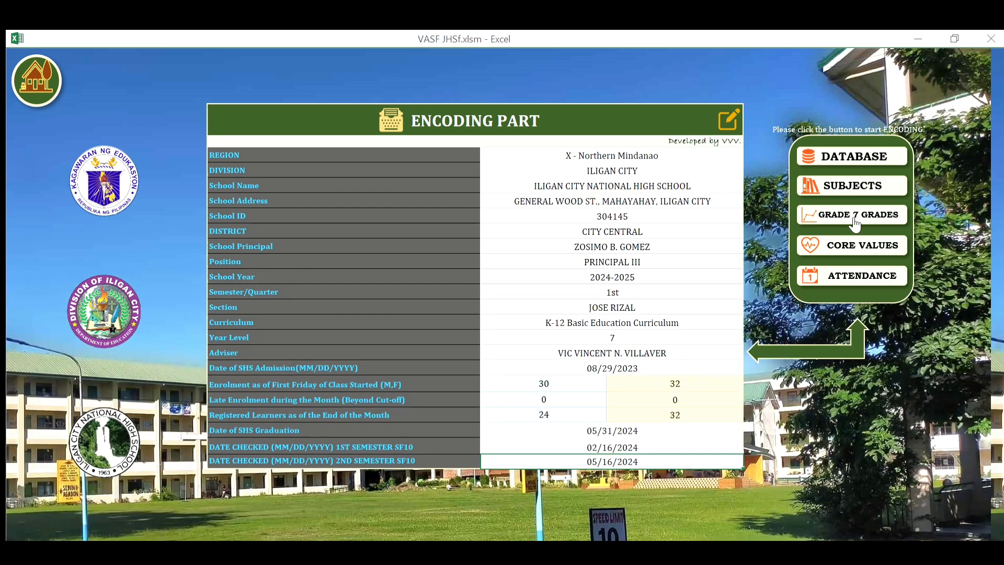
left_click(839, 193)
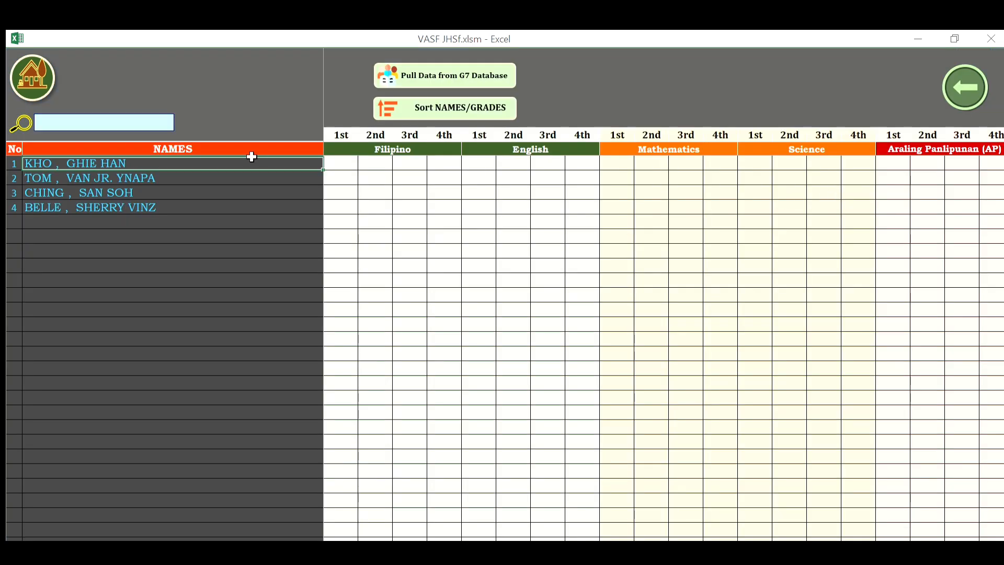
Review the four imported student names on the Grade 7 grades sheet.
key("Down")
key("Down")
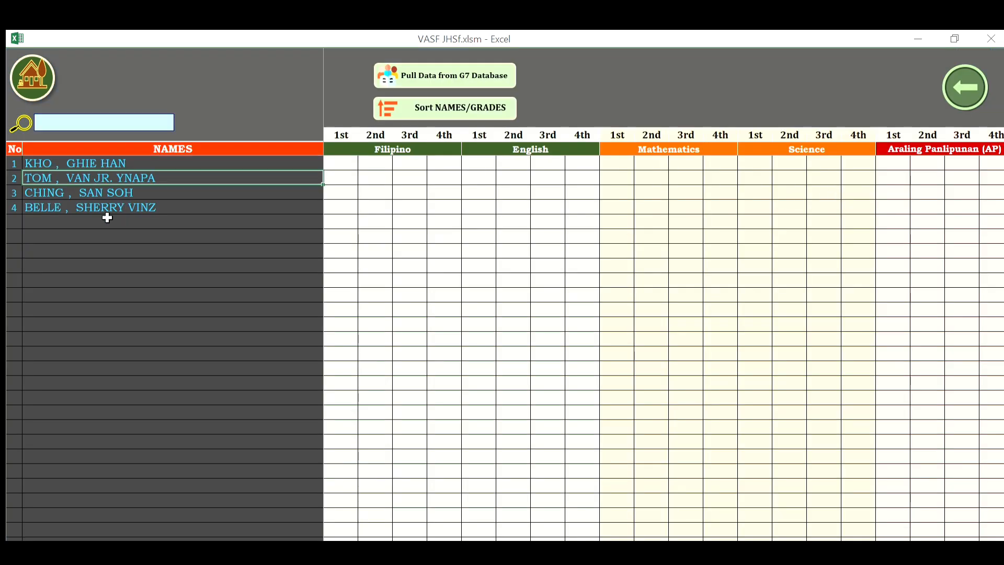
key("Up")
key("Up")
key("Down")
key("Down")
key("Down")
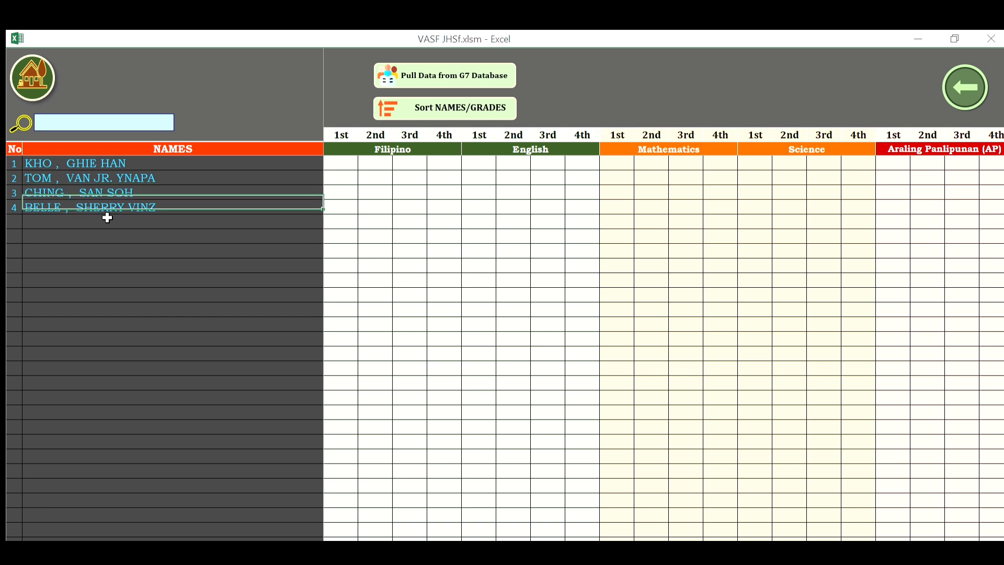
key("Up")
key("Up")
key("Up")
key("Down")
key("Down")
key("Up")
key("Up")
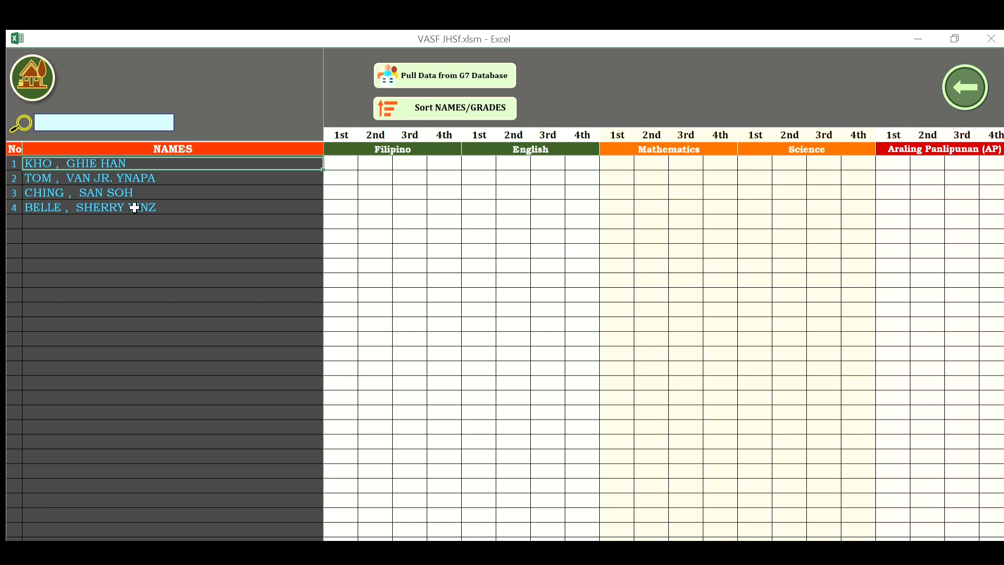
key("Down")
key("Down")
key("Up")
key("Up")
key("Down")
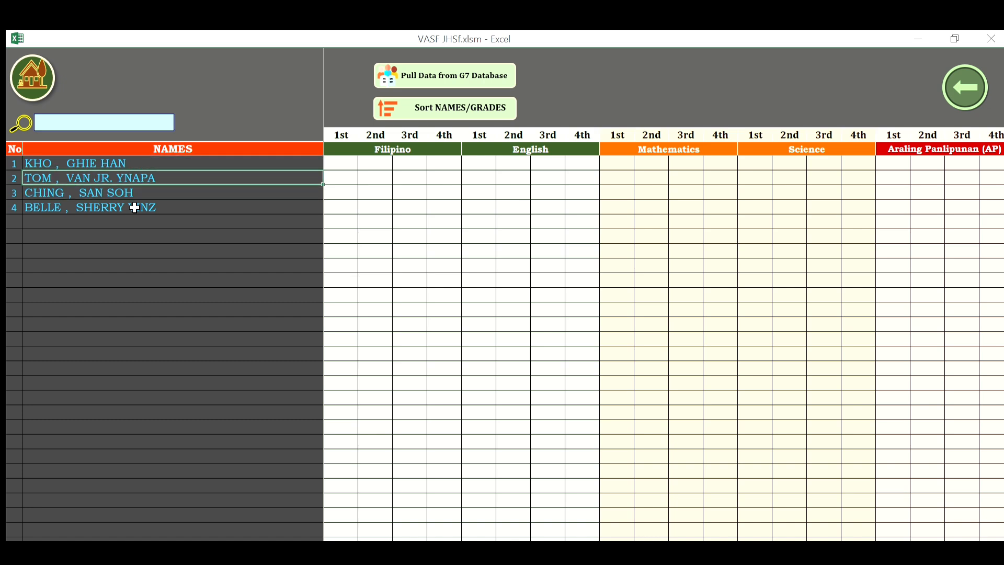
key("Up")
key("Down")
key("Down")
key("Up")
key("Up")
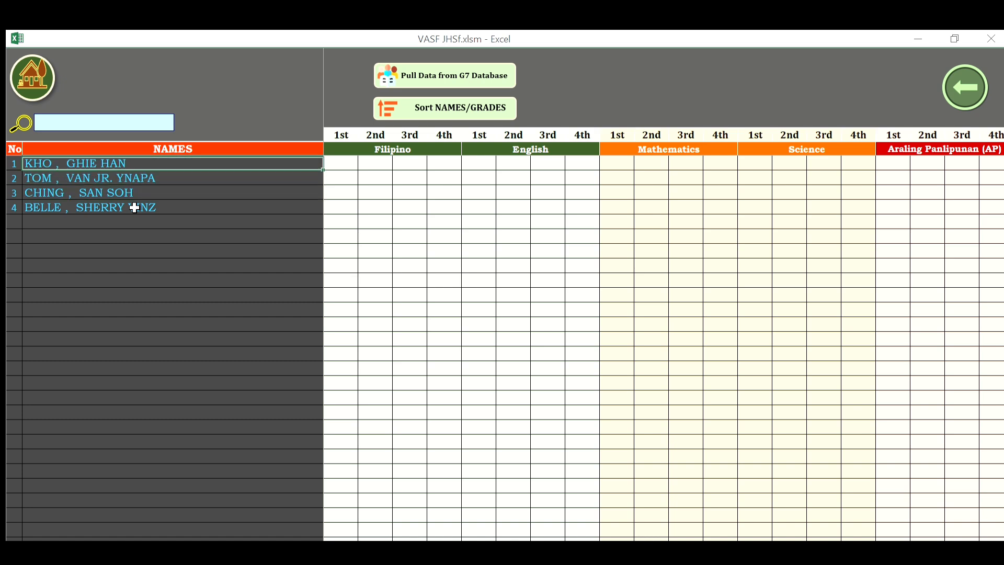
key("Down")
key("Up")
View the four learners' records in the Grade 7 database, then return to the Encoding page.
left_click(34, 61)
left_click(517, 181)
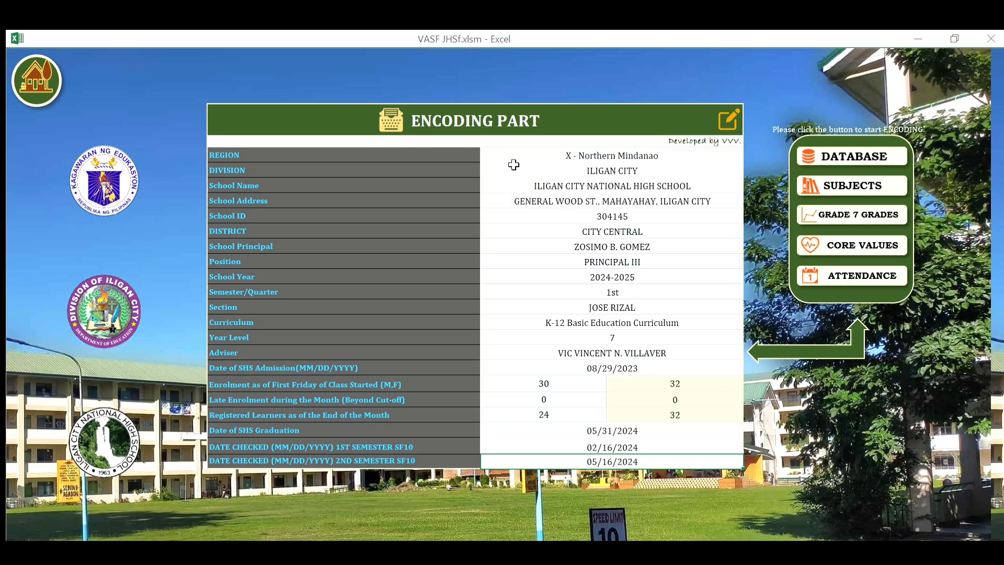
left_click(871, 140)
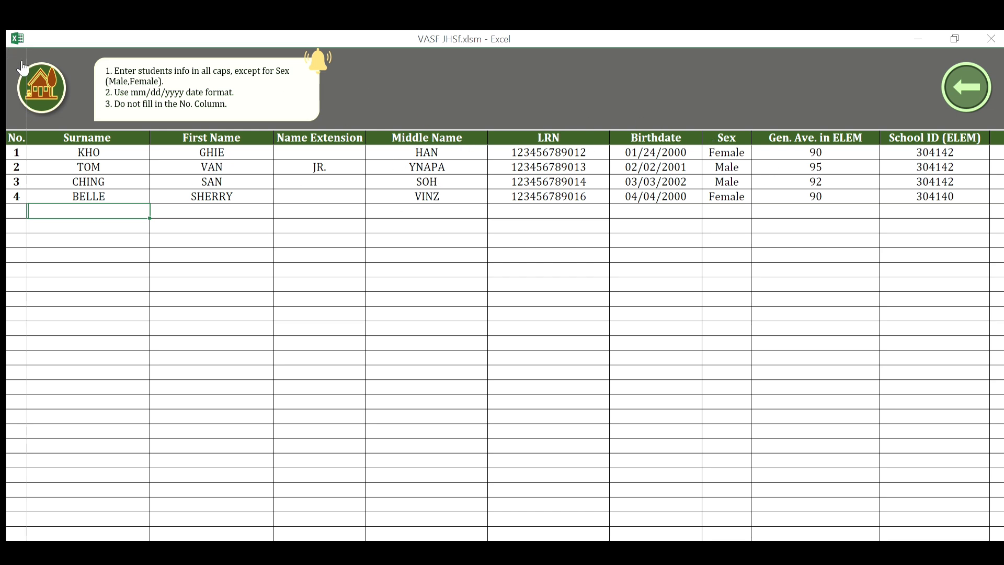
left_click(970, 66)
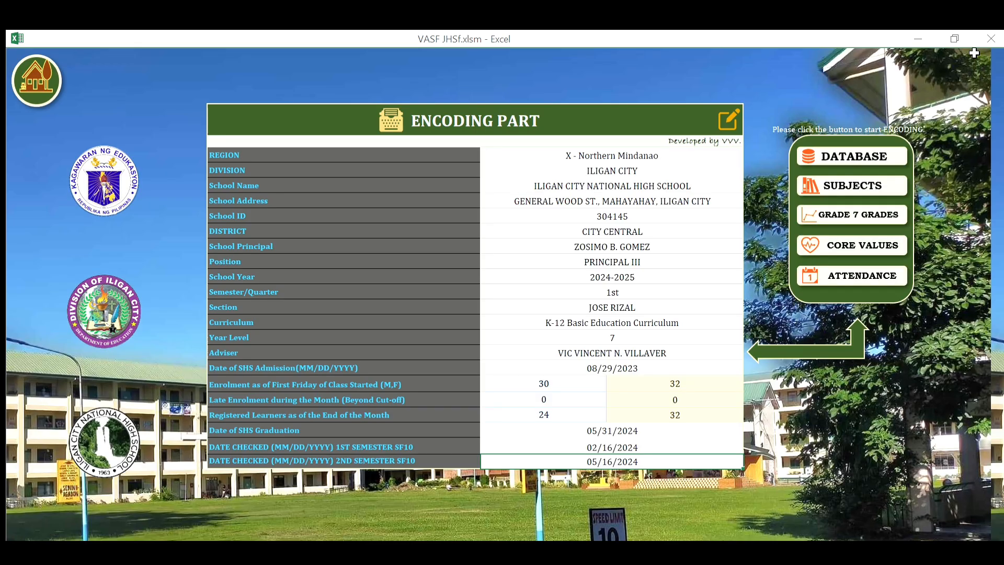
On the Grade 7 grades sheet, use 'Sort NAMES/GRADES' to put male students first.
left_click(860, 201)
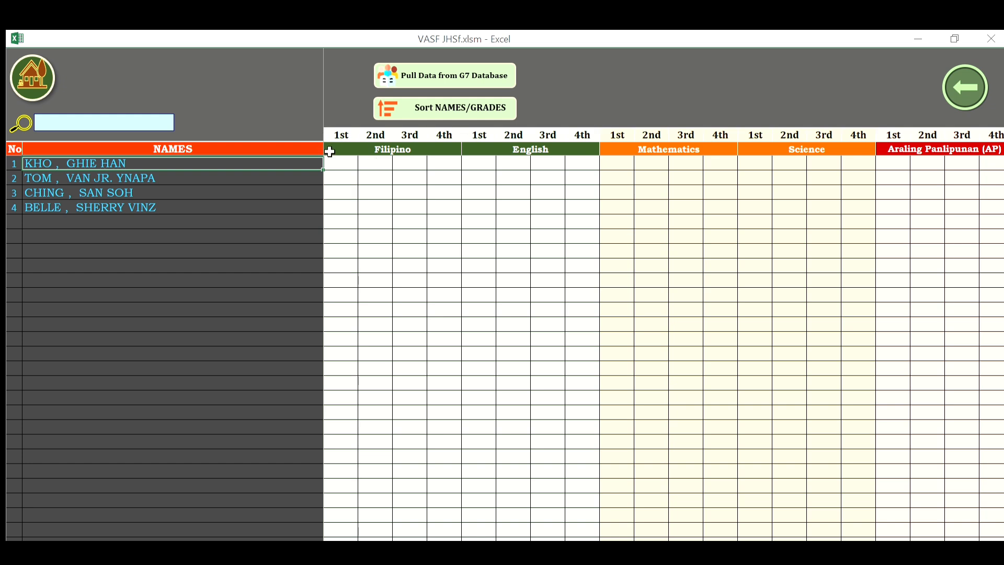
key("Right")
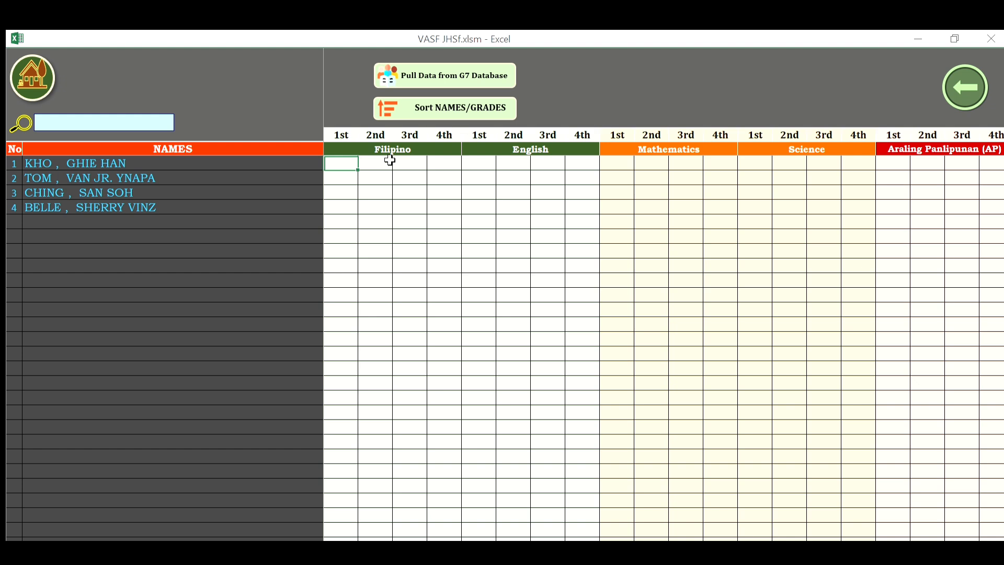
left_click(390, 163)
key("Left")
left_click(433, 99)
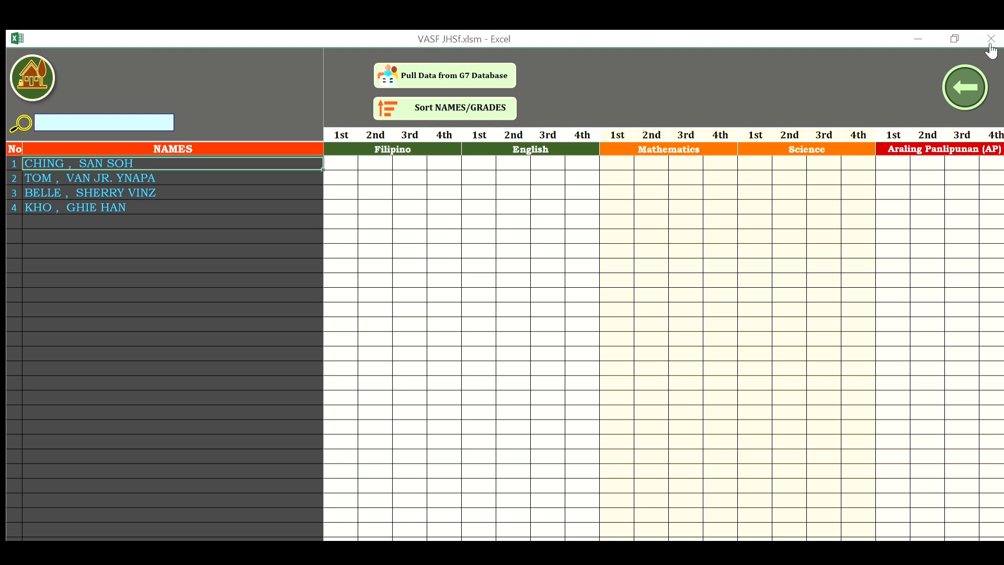
Check the database's Sex column shows both males before the females, then go back.
left_click(970, 58)
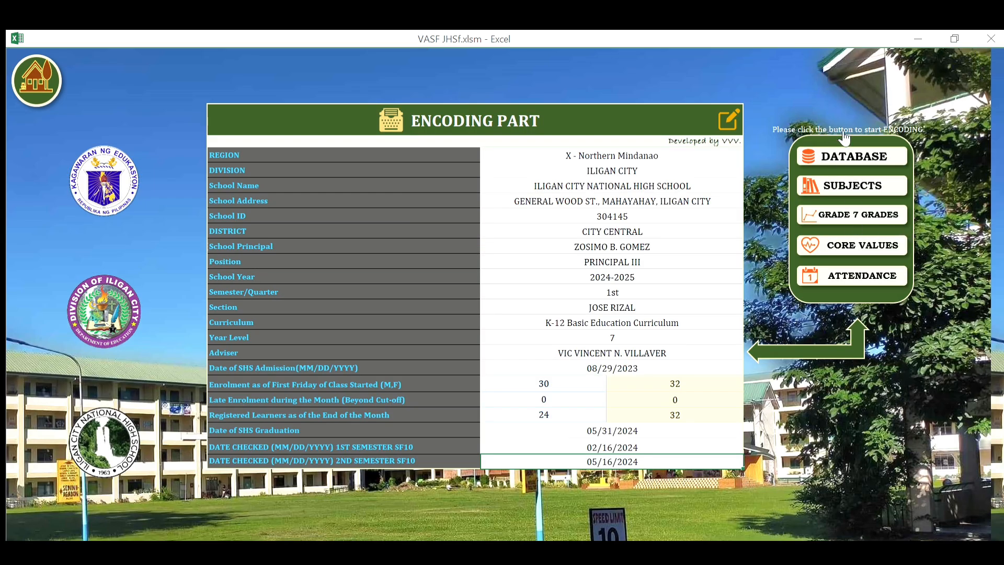
left_click(852, 148)
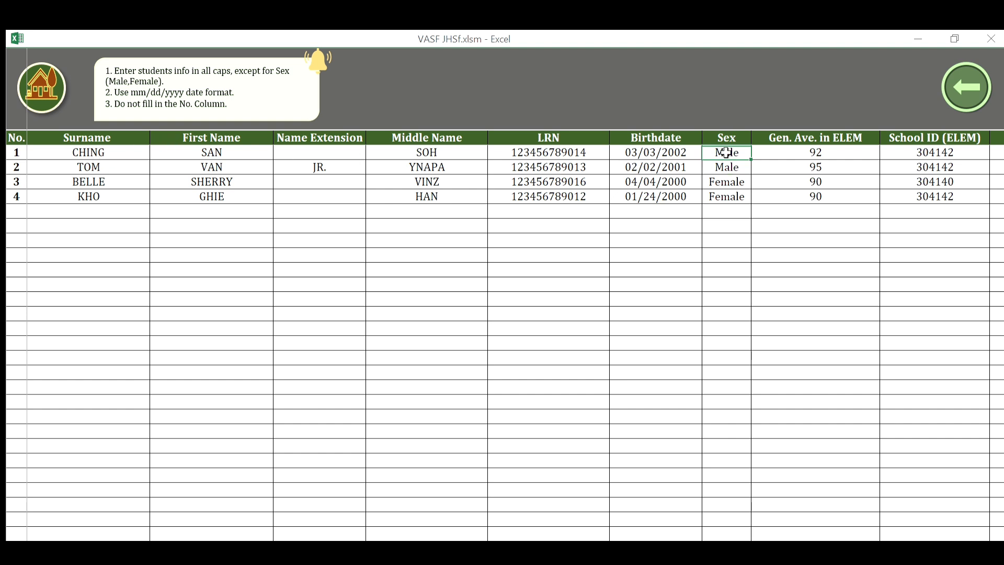
key("Down")
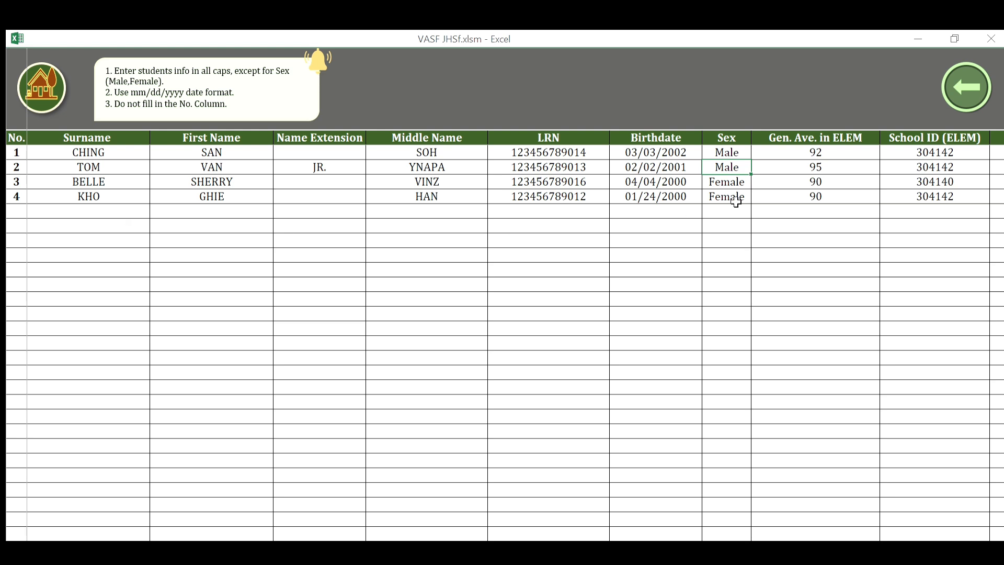
left_click(976, 67)
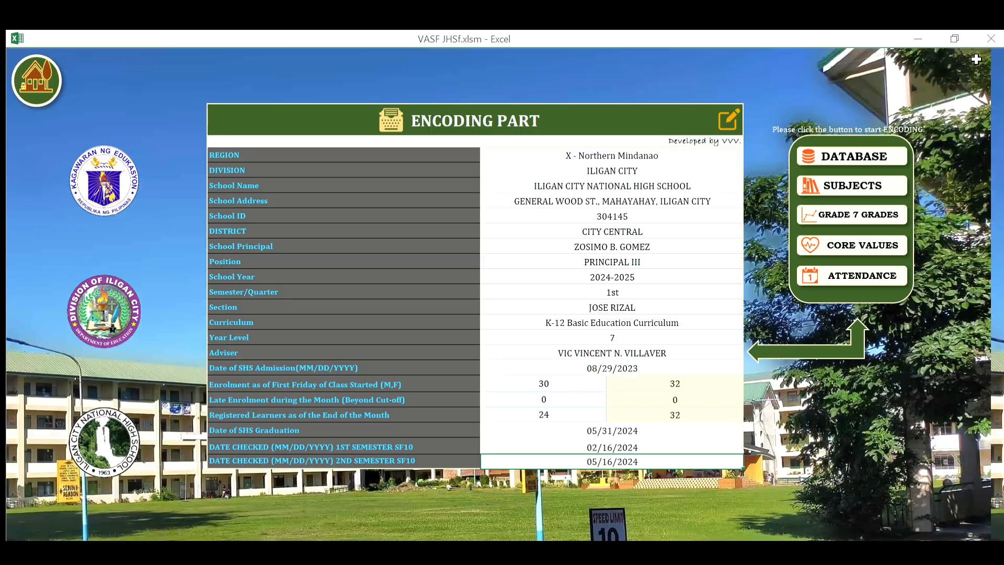
Reopen the Grade 7 grades sheet and select the first student's Filipino 1st-quarter cell.
left_click(859, 192)
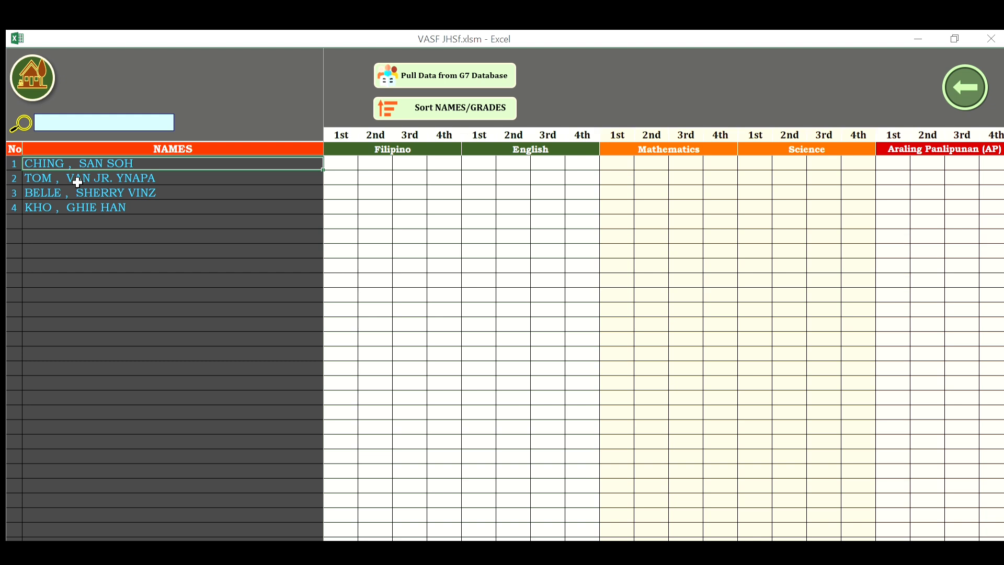
left_click(347, 159)
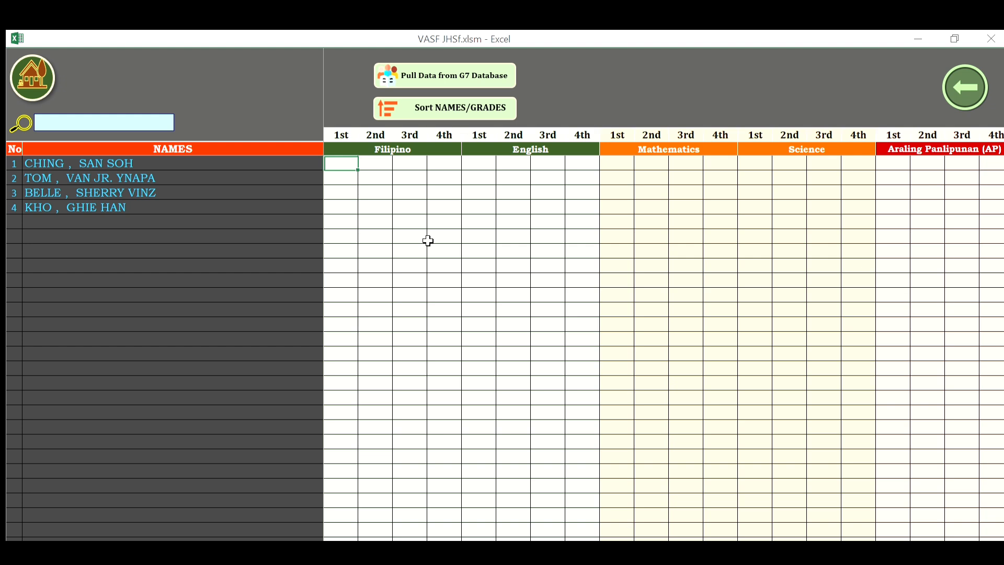
Enter student 1's Filipino grades 75, 76, 77, 78 and English grades 79, 80, 81, 82.
type("75")
key("Tab")
type("76")
key("Tab")
type("77")
key("Tab")
type("78")
key("Tab")
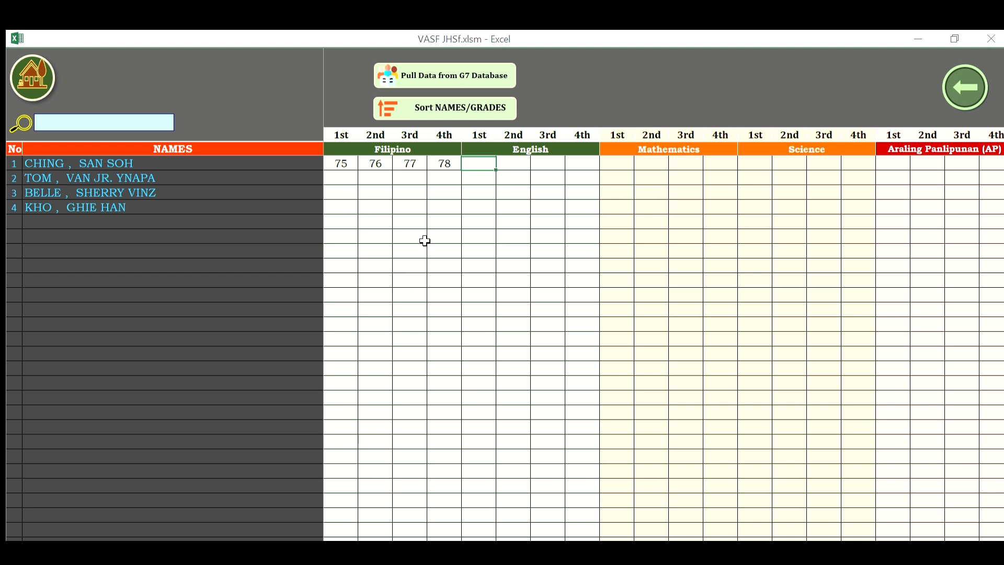
type("79")
key("Tab")
type("80")
key("Tab")
type("81")
key("Tab")
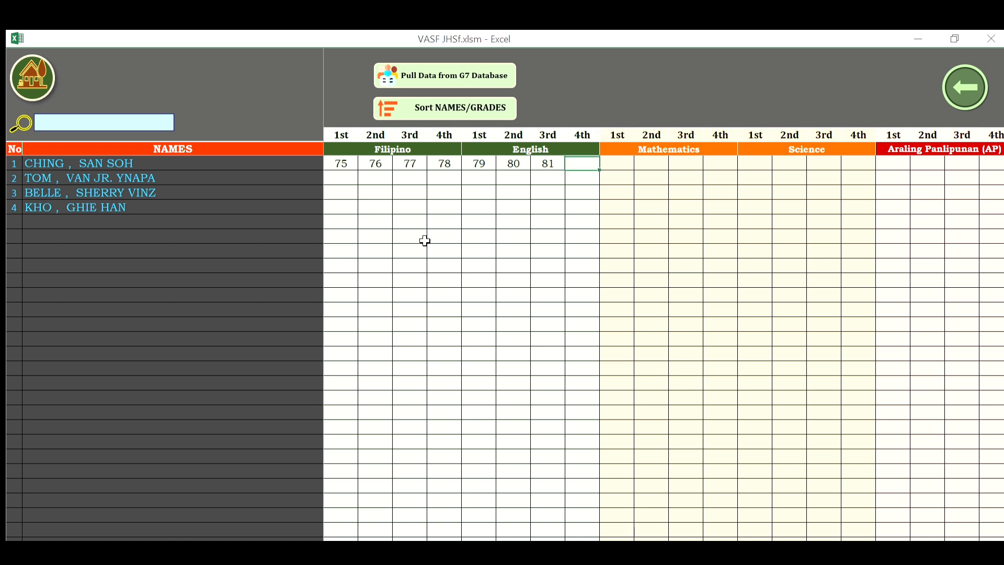
type("82")
key("Tab")
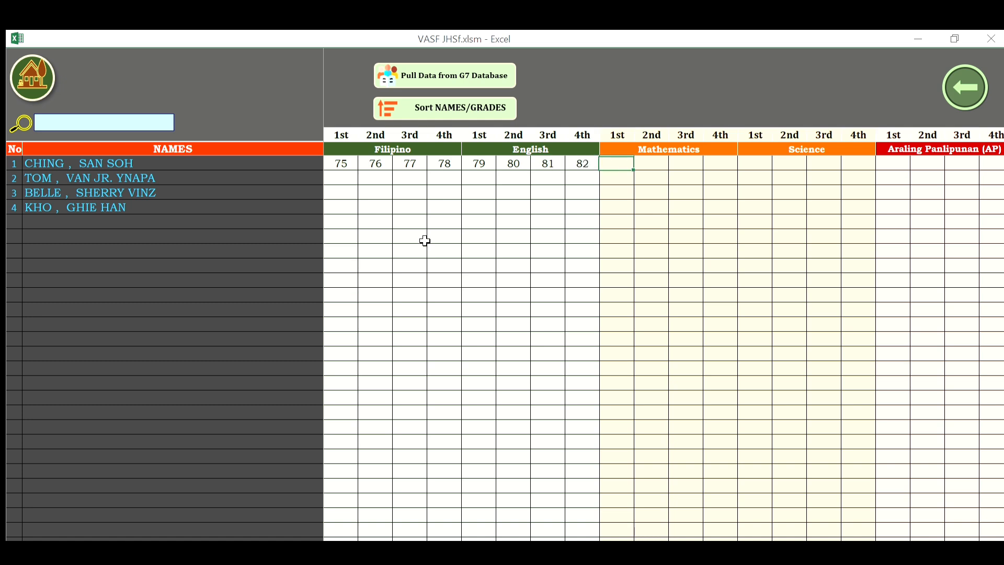
Enter Mathematics grades 83, 84, 85, 86 and Science grades 87, 88, 89, 90.
type("83")
key("Tab")
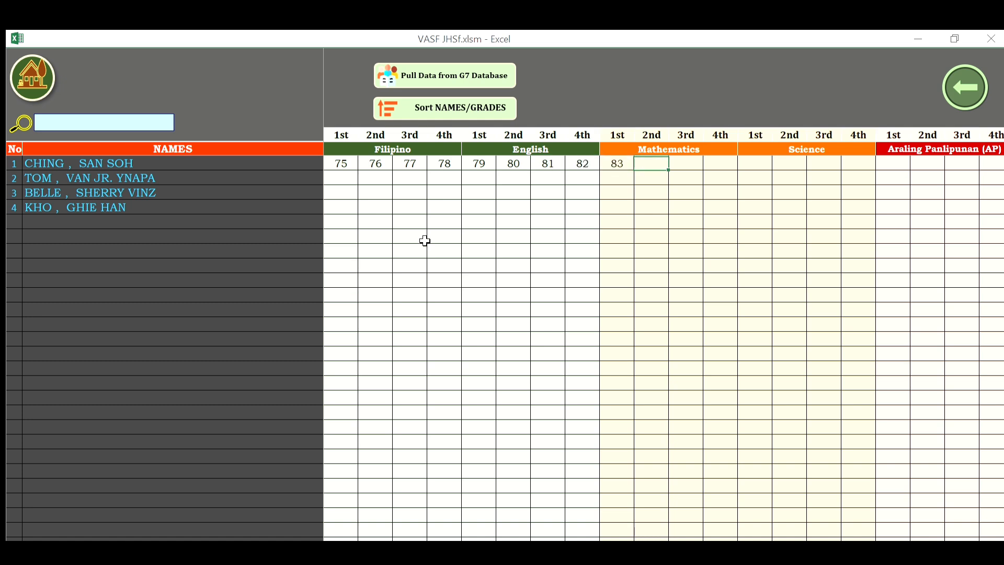
type("84")
key("Tab")
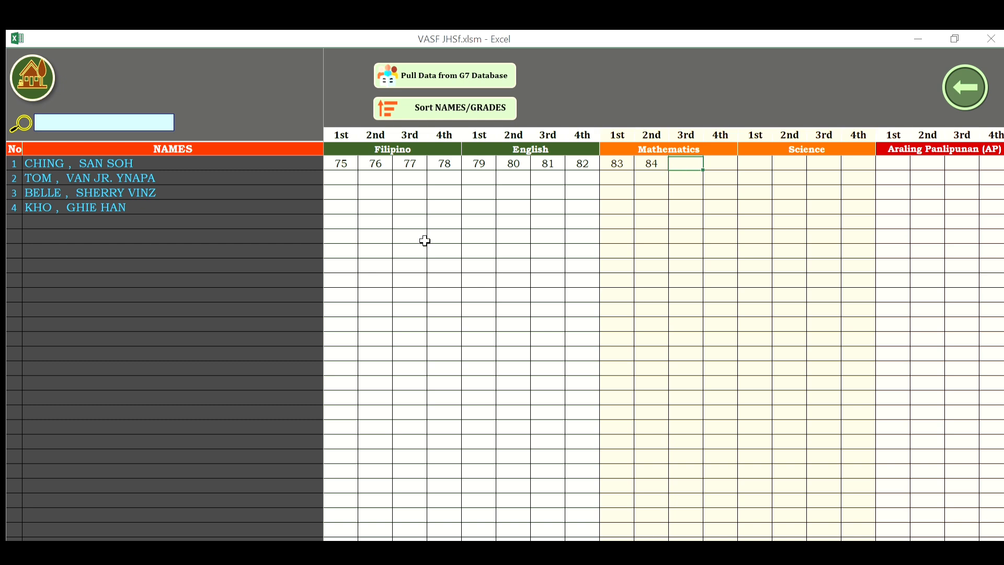
type("85")
key("Tab")
type("86")
key("Tab")
type("87")
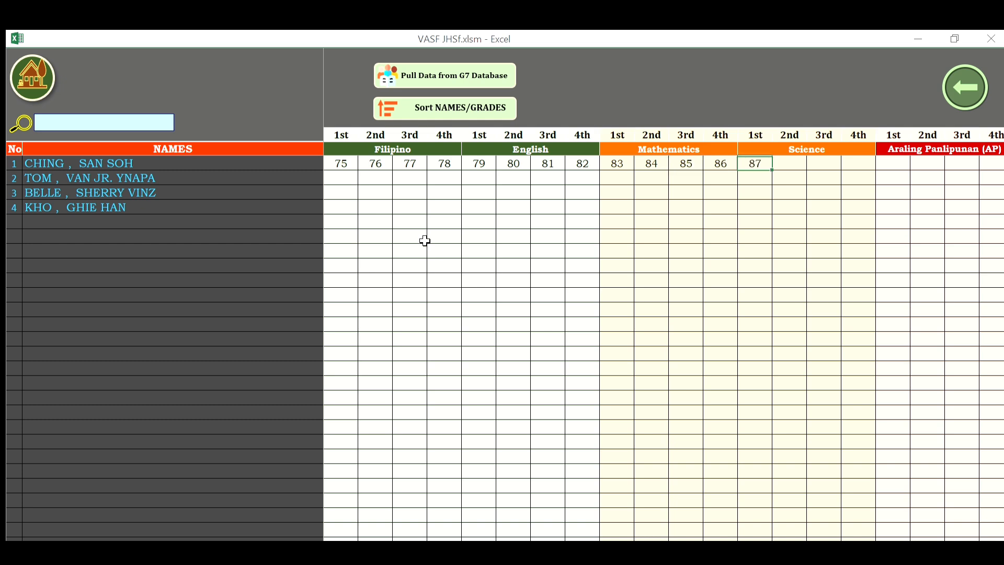
key("Tab")
type("88")
key("Tab")
type("89")
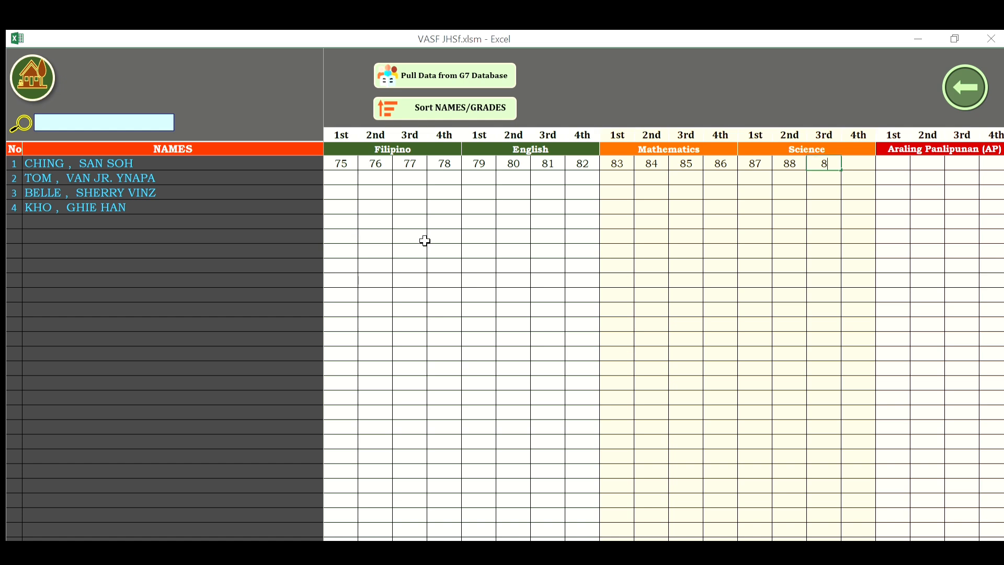
key("Tab")
type("90")
key("Tab")
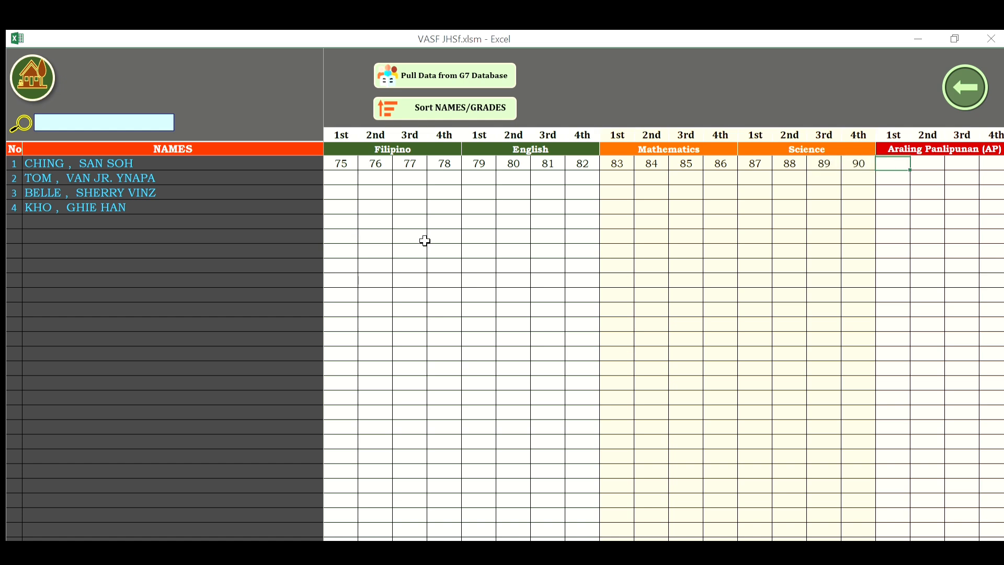
Enter Araling Panlipunan grades 91, 92, 93, 94 and EsP grades 95, 96, 97, 98.
type("91")
key("Tab")
type("92")
key("Tab")
type("9")
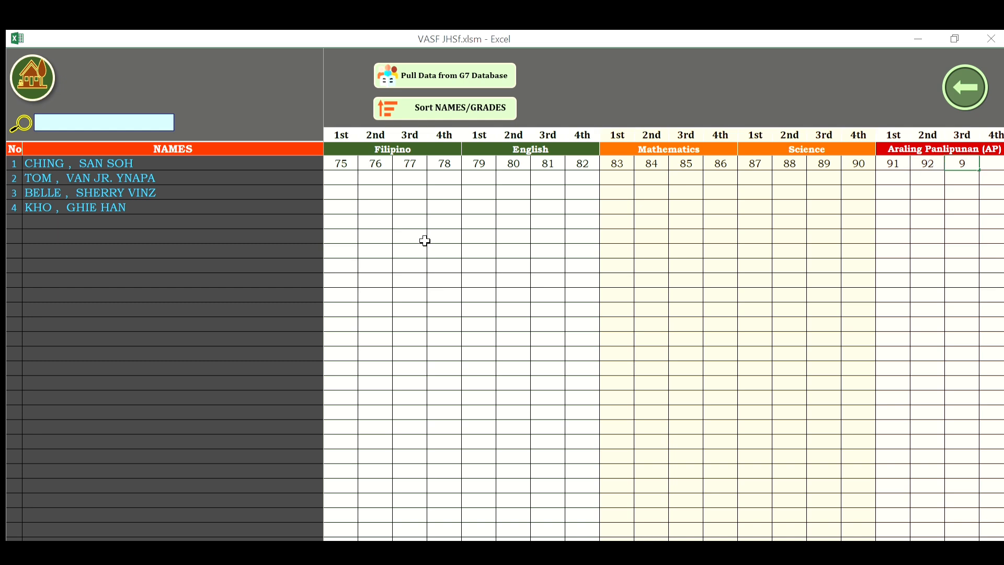
type("3")
key("Tab")
type("9")
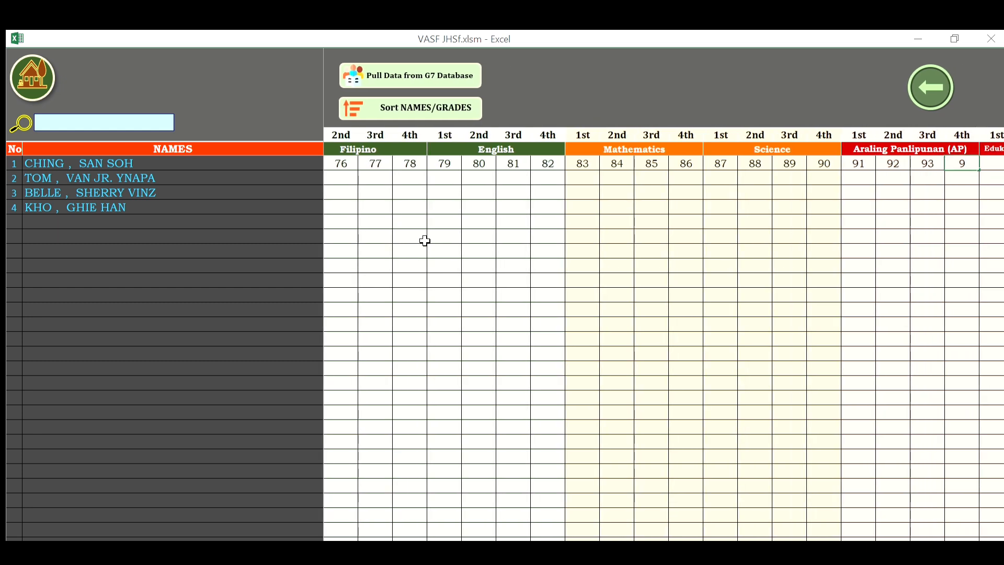
type("4")
key("Tab")
type("9")
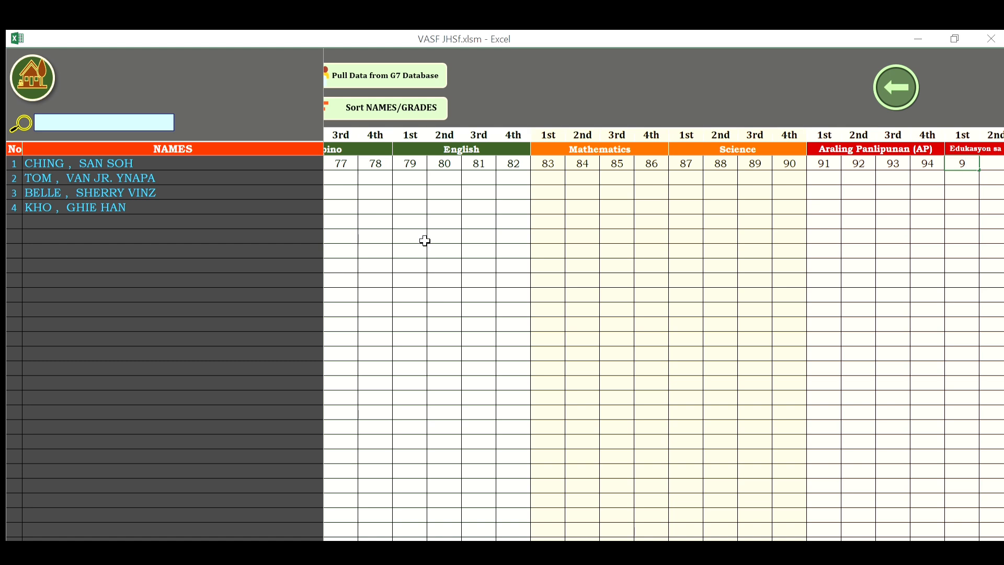
type("5")
key("Tab")
type("96")
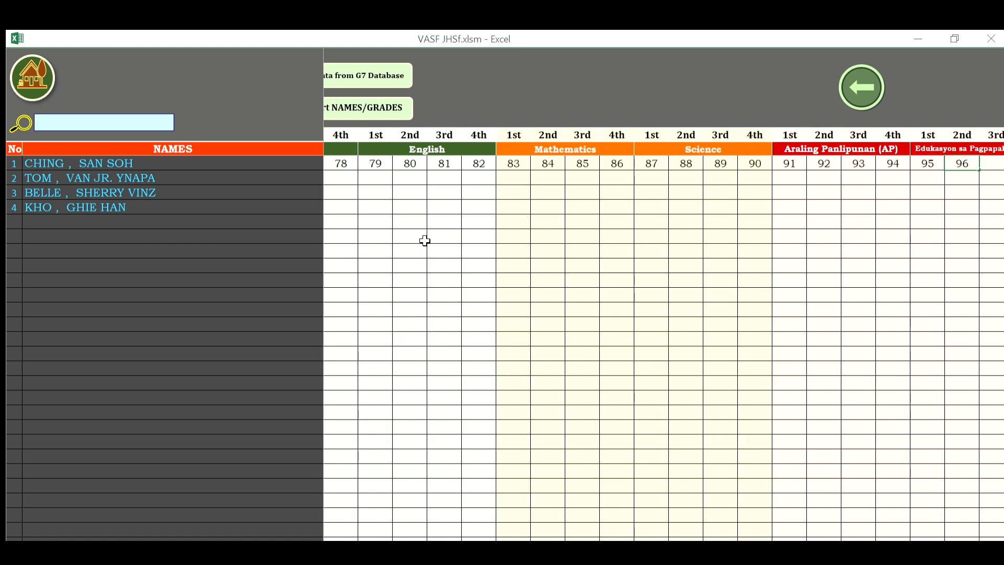
key("Tab")
type("97")
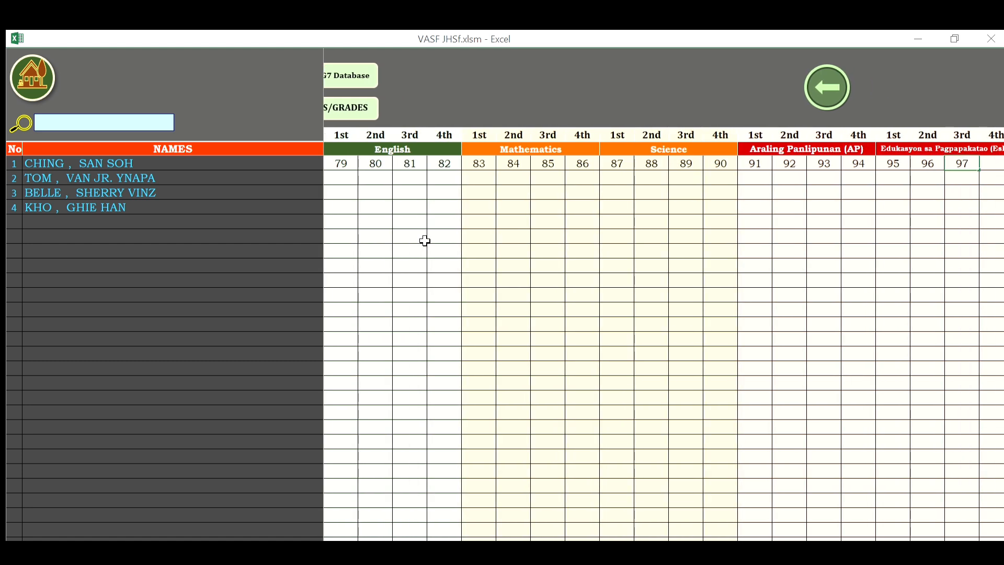
key("Tab")
type("98")
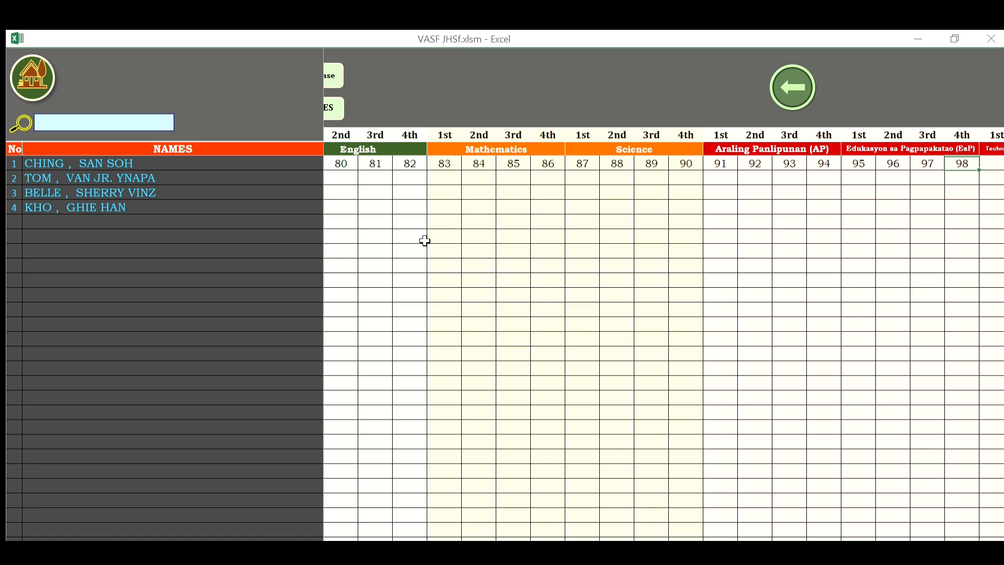
key("Tab")
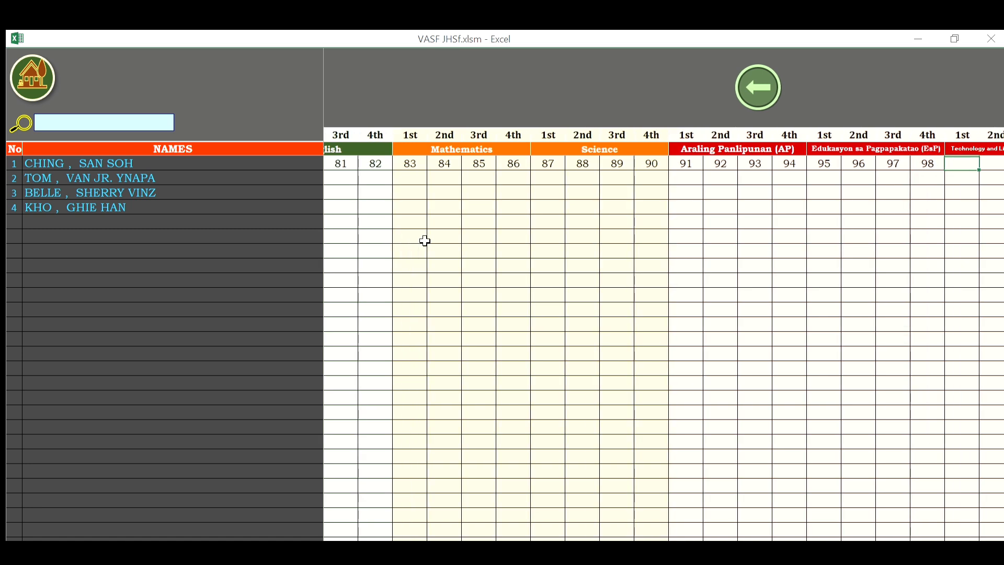
Enter TLE grades 99, 100, 99, 98 and Music grades 97, 96, 95, 94.
type("9")
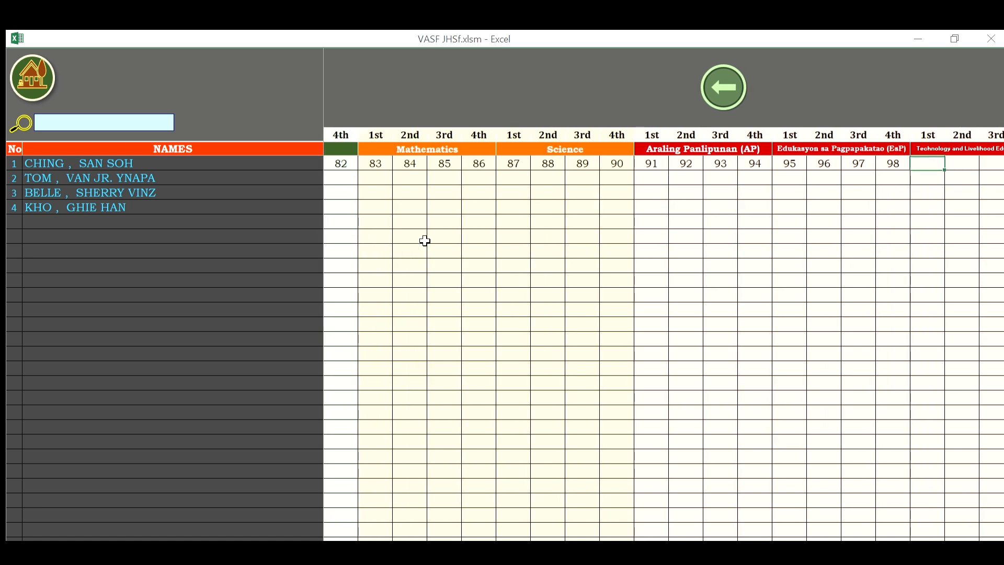
type("9")
key("Tab")
type("100")
key("Tab")
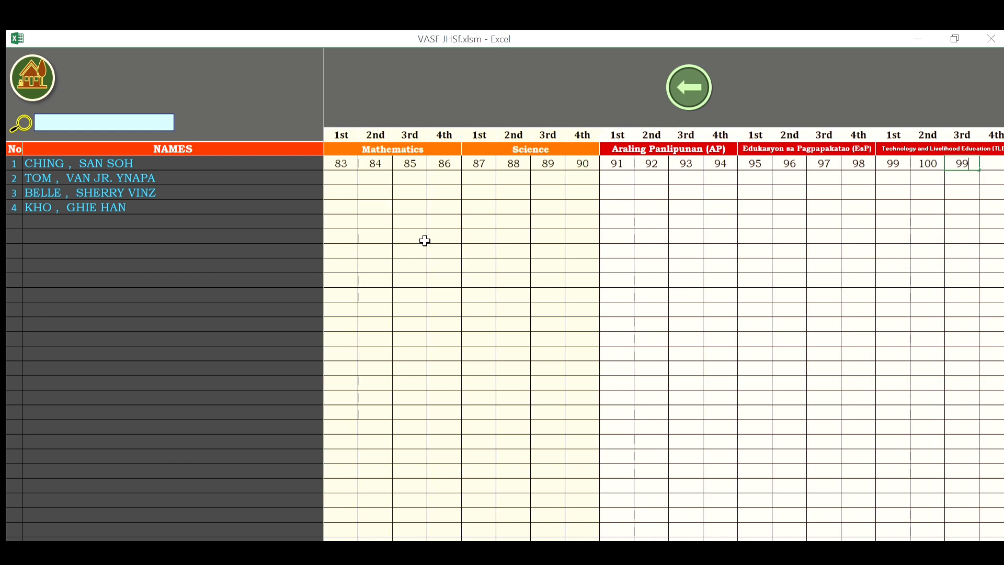
key("Tab")
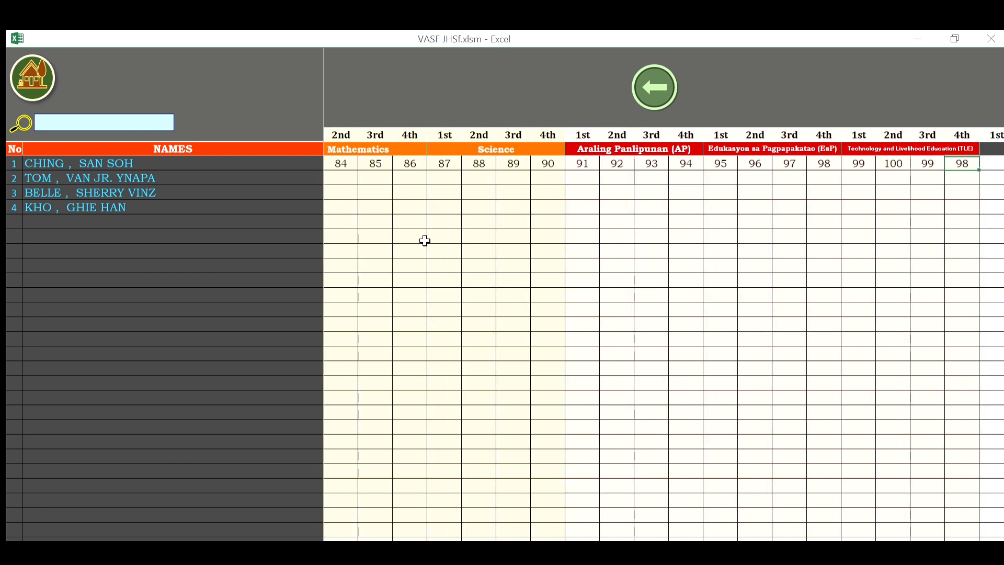
key("Tab")
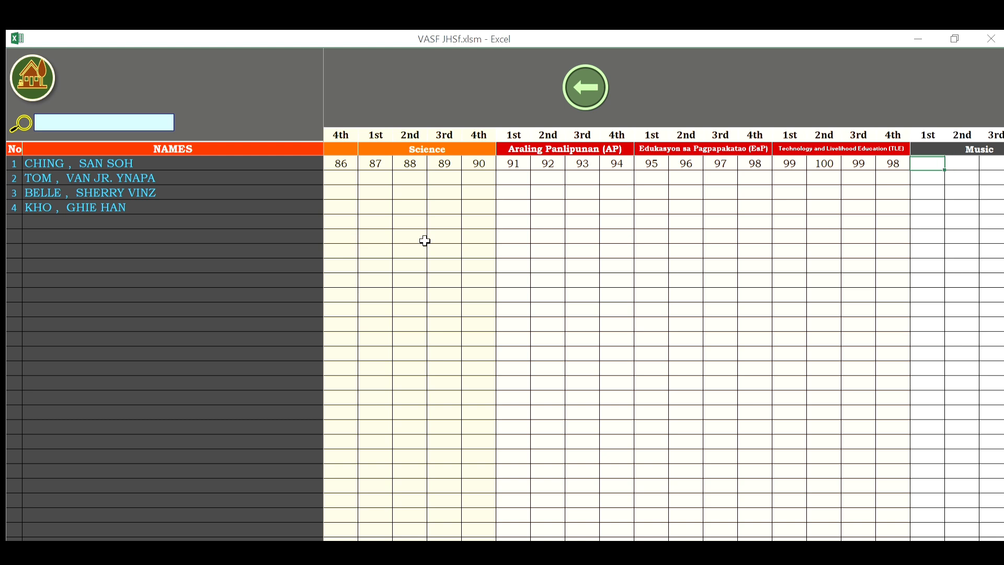
type("97")
key("Tab")
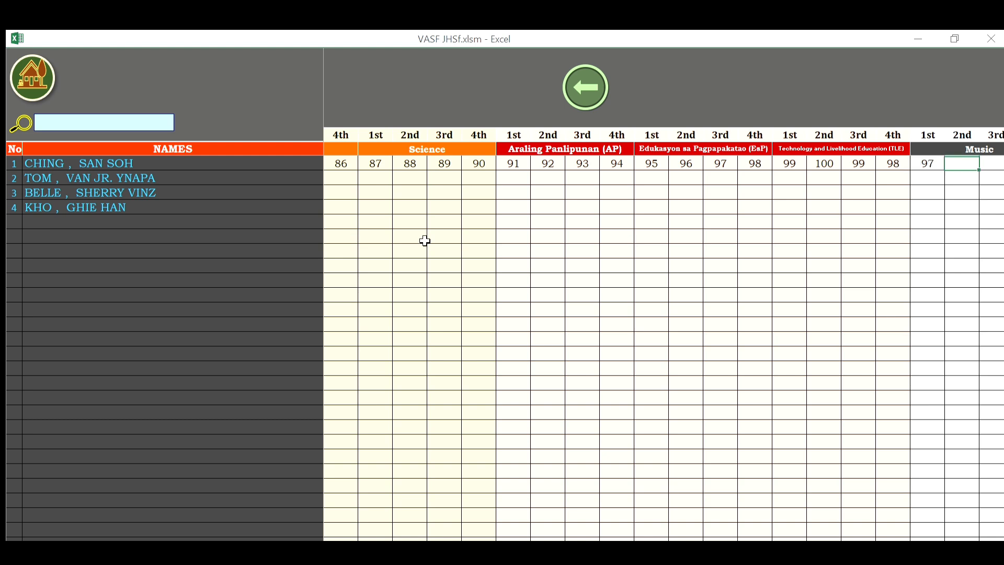
key("Tab")
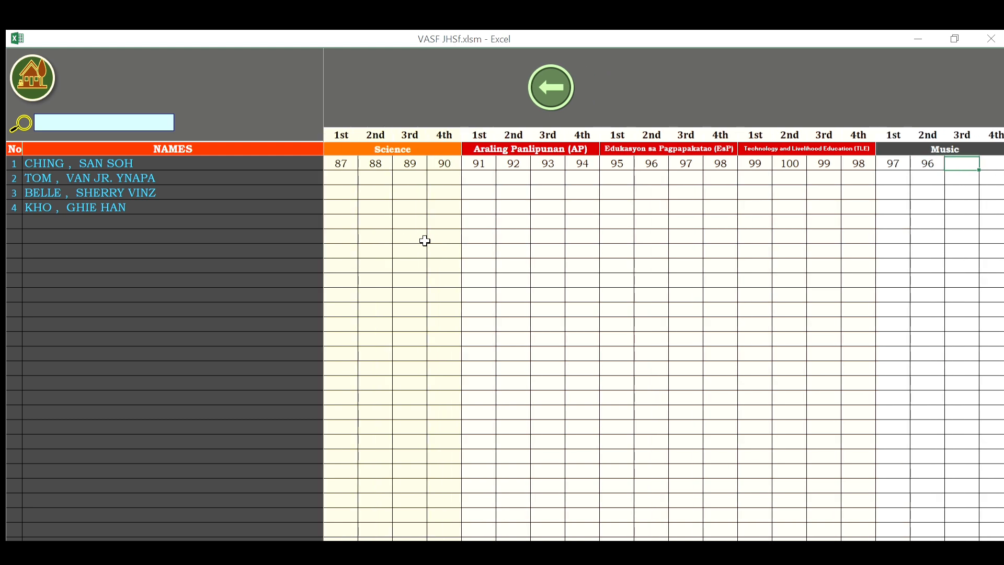
key("Tab")
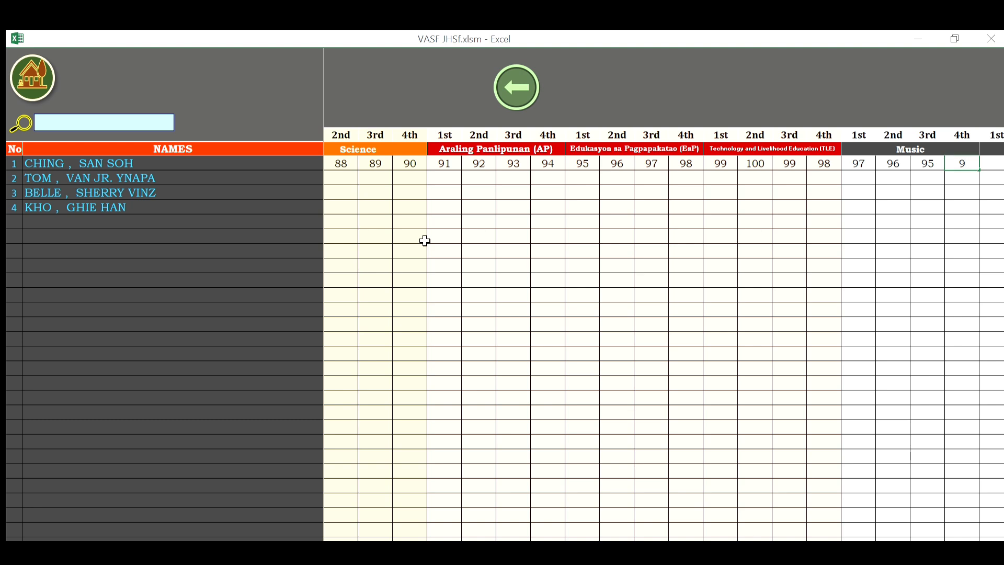
key("Tab")
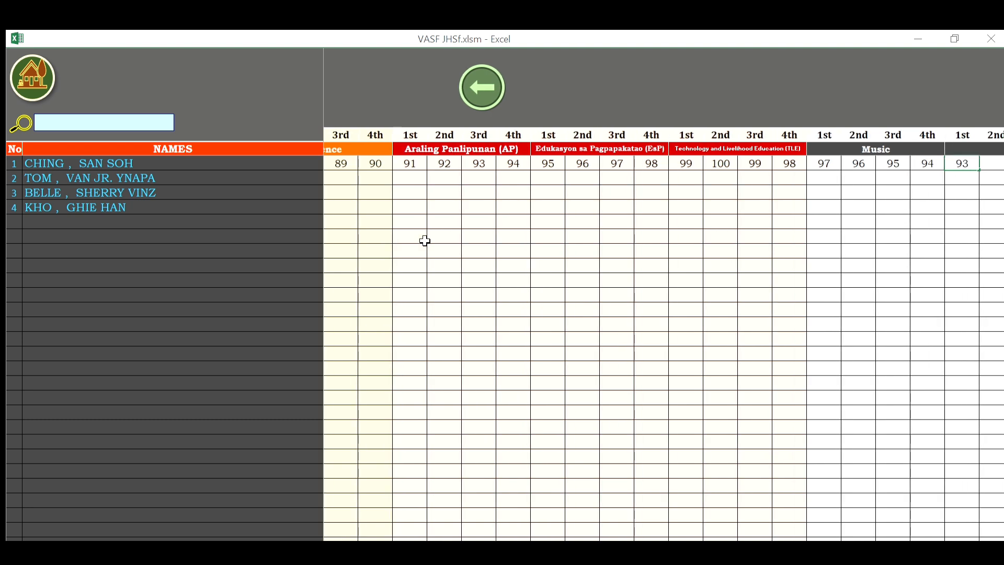
Enter Arts grades 93, 92, 91, 90 and Physical Education grades 89, 88, 87, 86.
key("Tab")
type("92")
key("Tab")
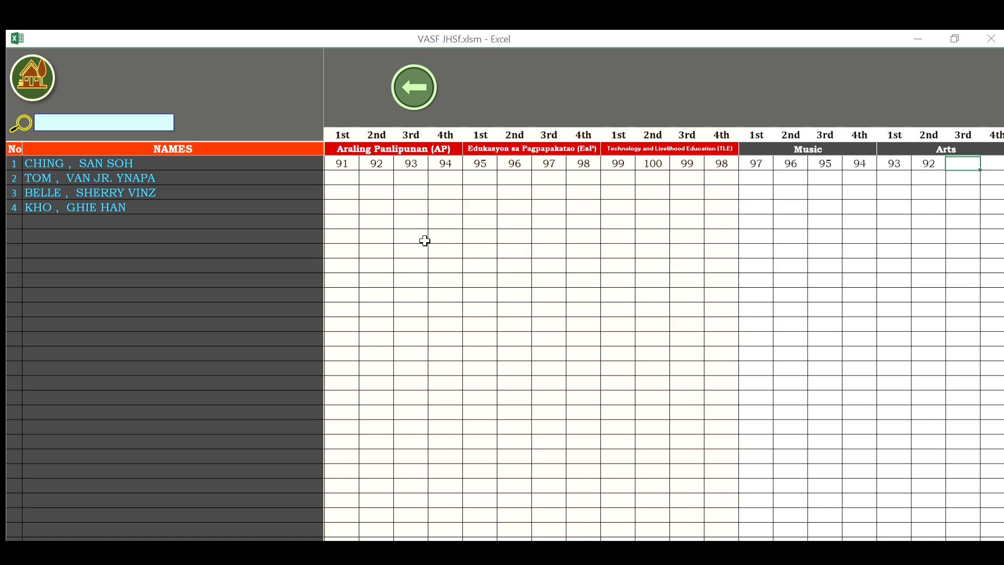
key("Tab")
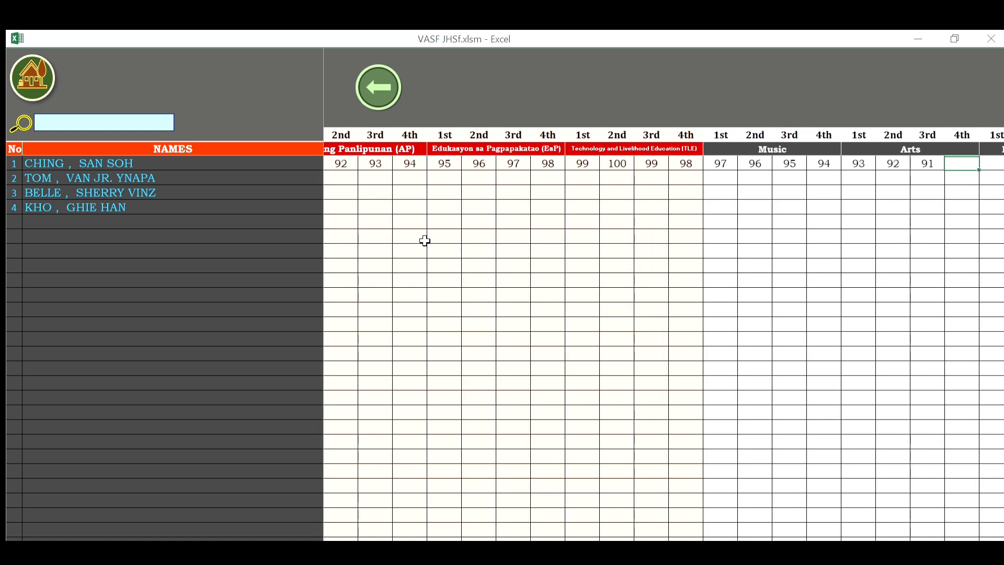
type("90")
key("Tab")
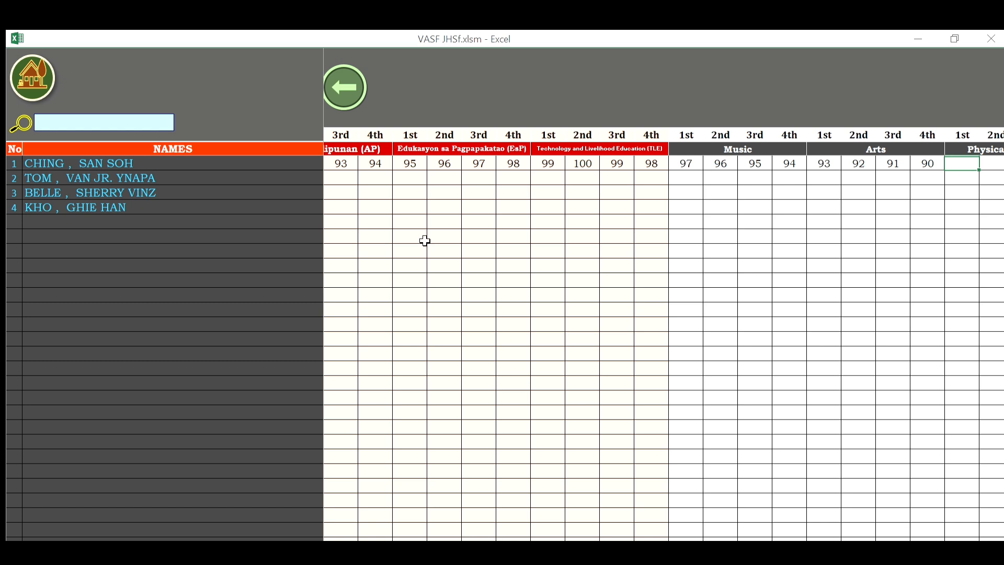
type("89")
key("Tab")
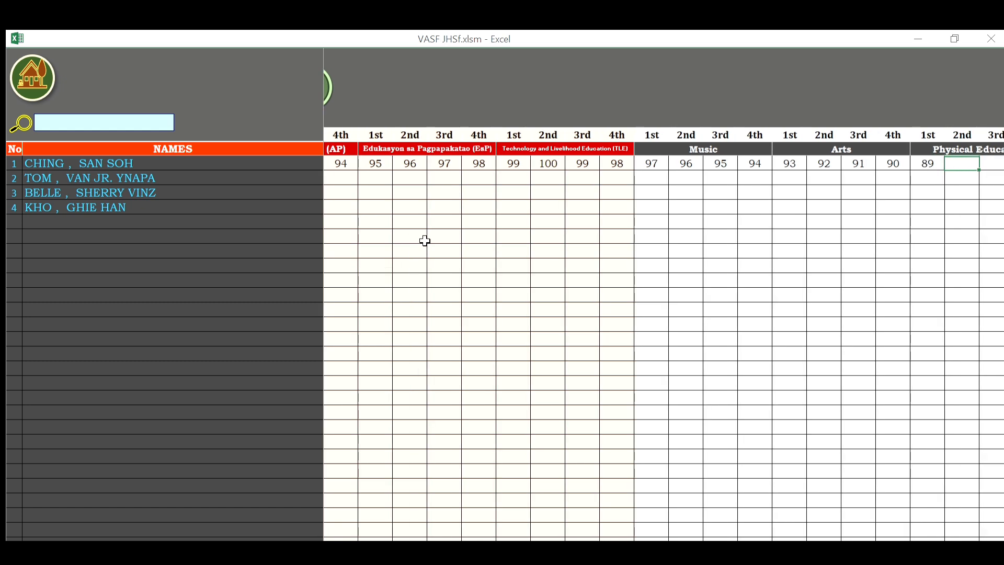
type("88")
key("Tab")
type("8")
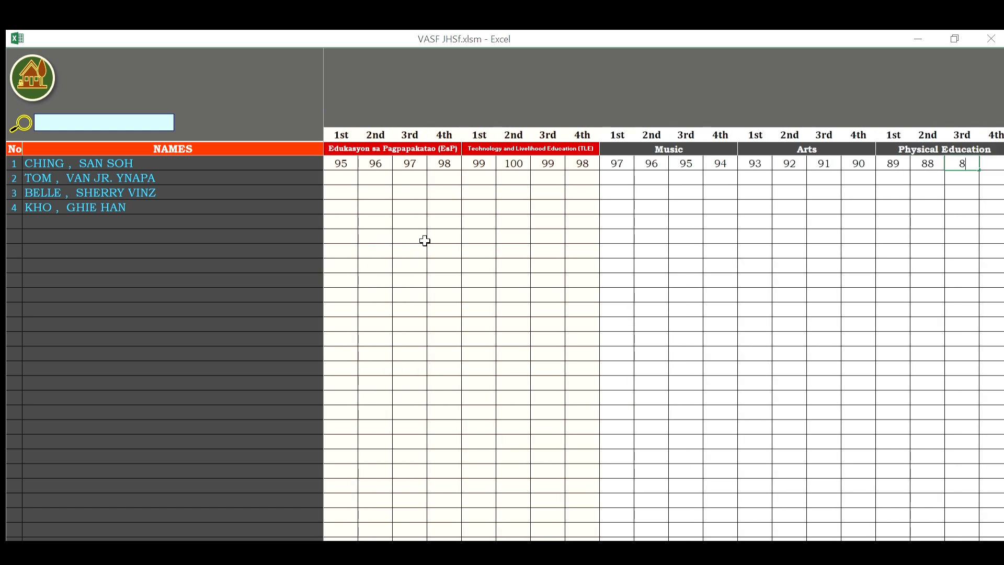
type("7")
key("Tab")
type("86")
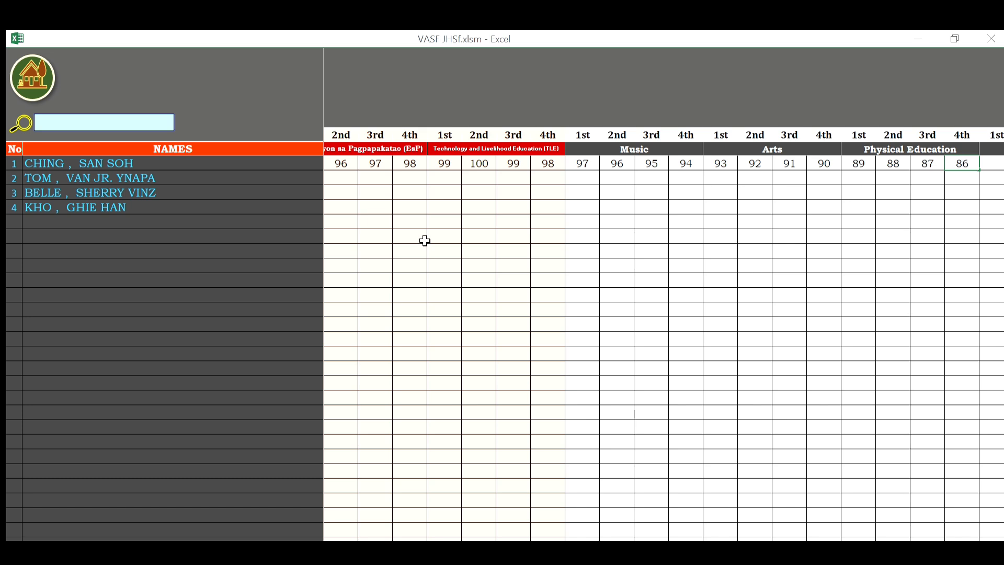
key("Tab")
Enter Health grades 85, 84, 83, 82, then bring the Music and Arts columns back into view.
type("85")
key("Tab")
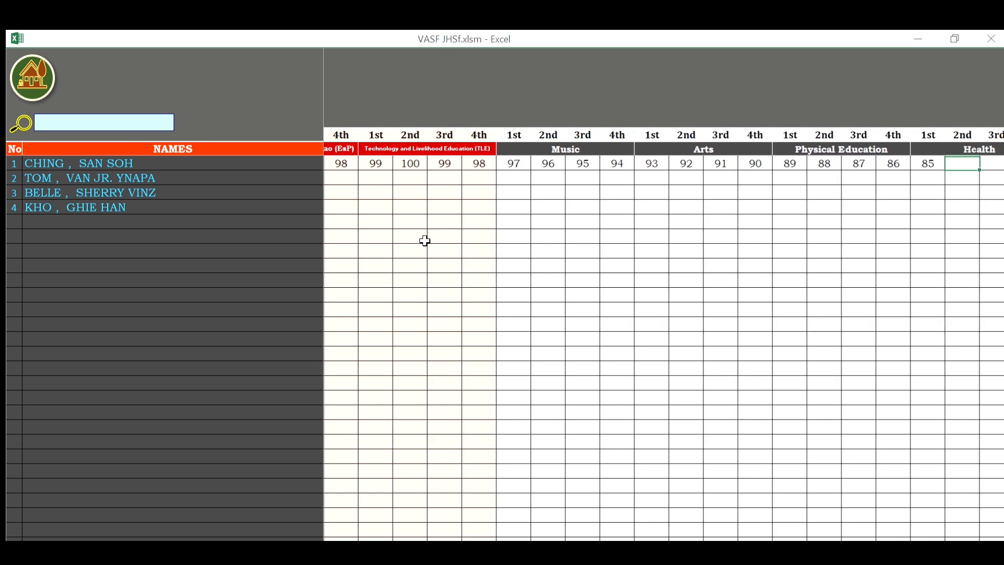
type("84")
key("Tab")
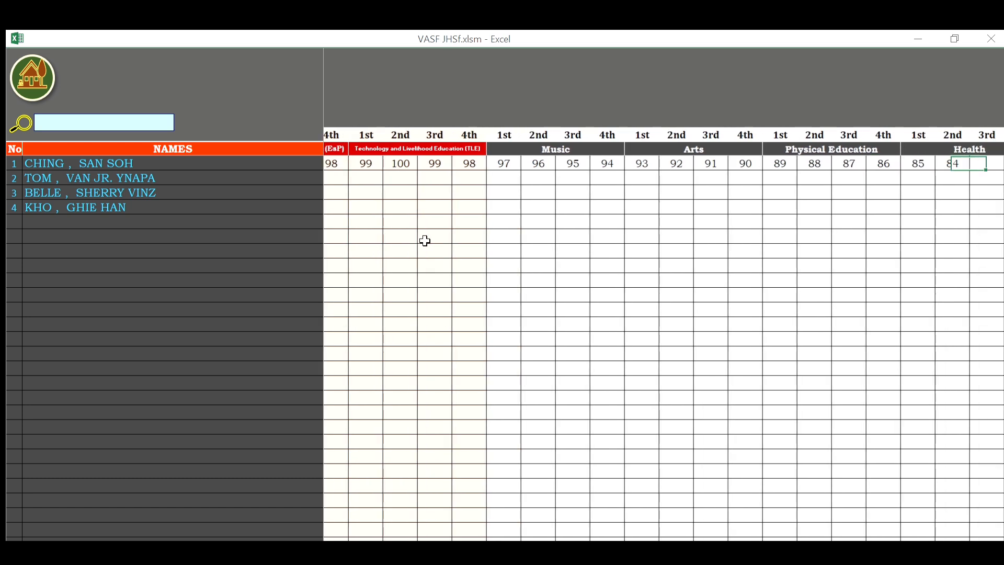
type("83")
key("Tab")
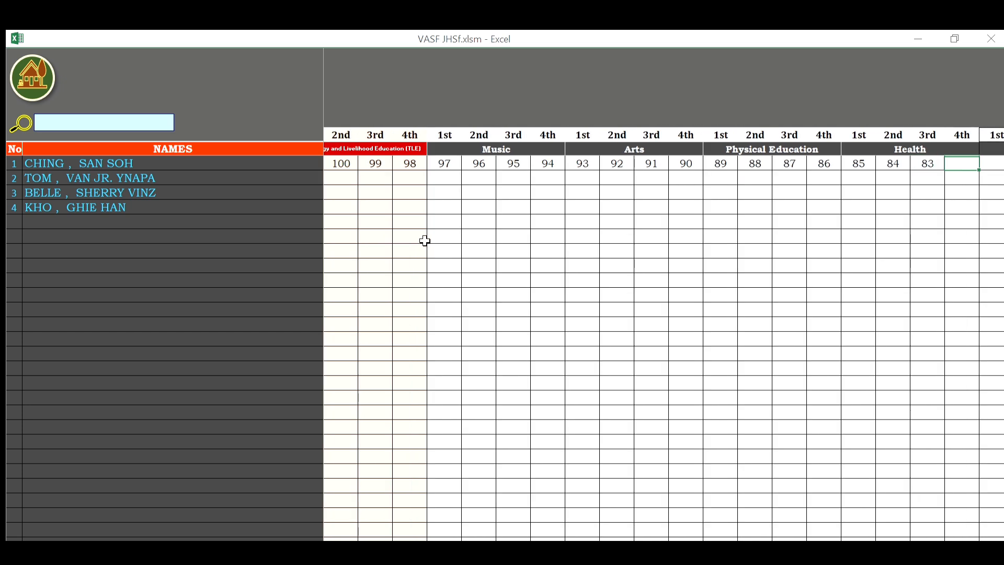
type("82")
key("Tab")
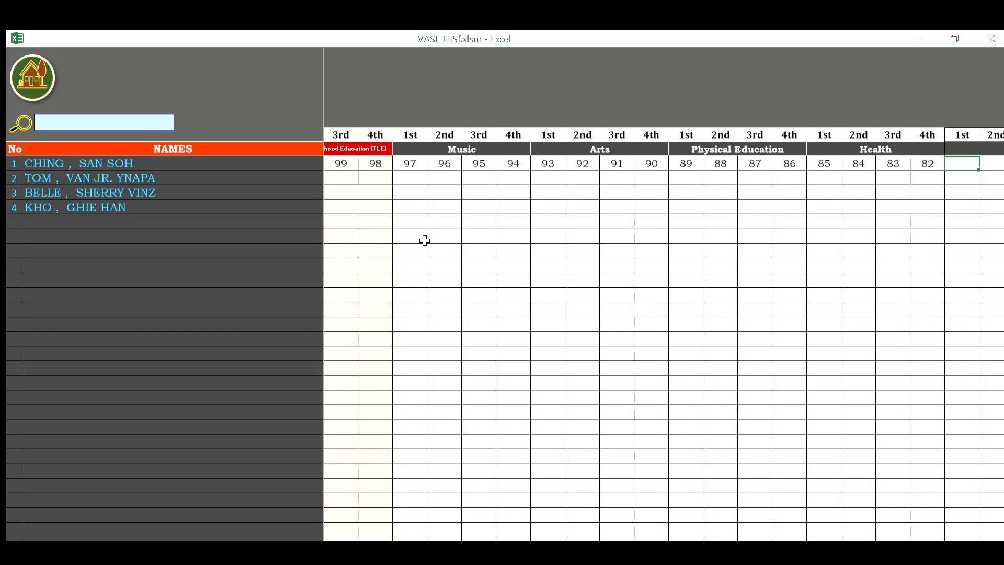
key("Tab")
key("Tab")
key("Tab")
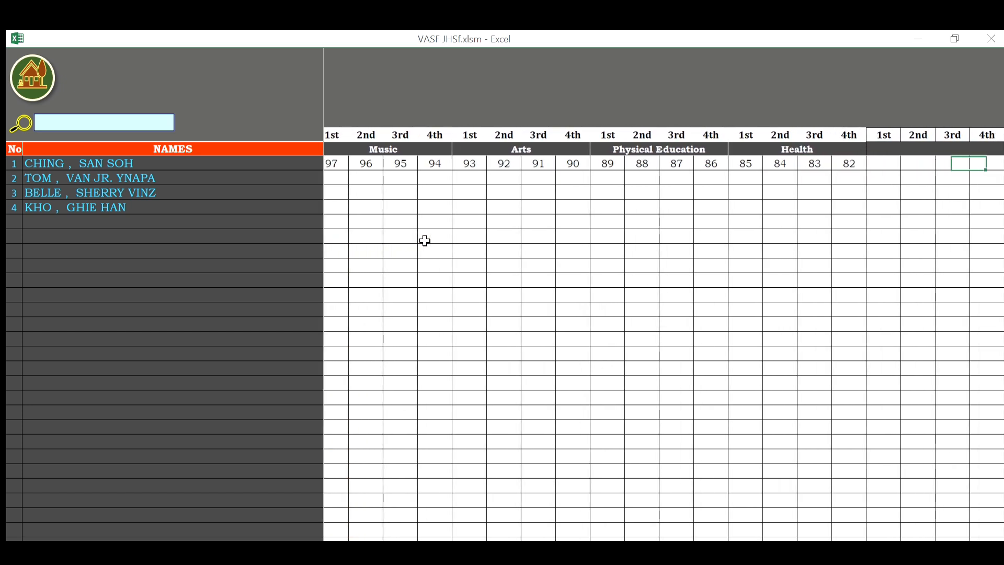
key("shift+Tab")
key("shift+Tab")
key("shift+Tab")
key("shift+Tab")
key("shift+Tab")
key("shift+Tab")
key("shift+Tab")
key("shift+Tab")
key("shift+Tab")
key("shift+Tab")
key("shift+Tab")
key("shift+Tab")
key("shift+Tab")
key("shift+Tab")
key("shift+Tab")
key("shift+Tab")
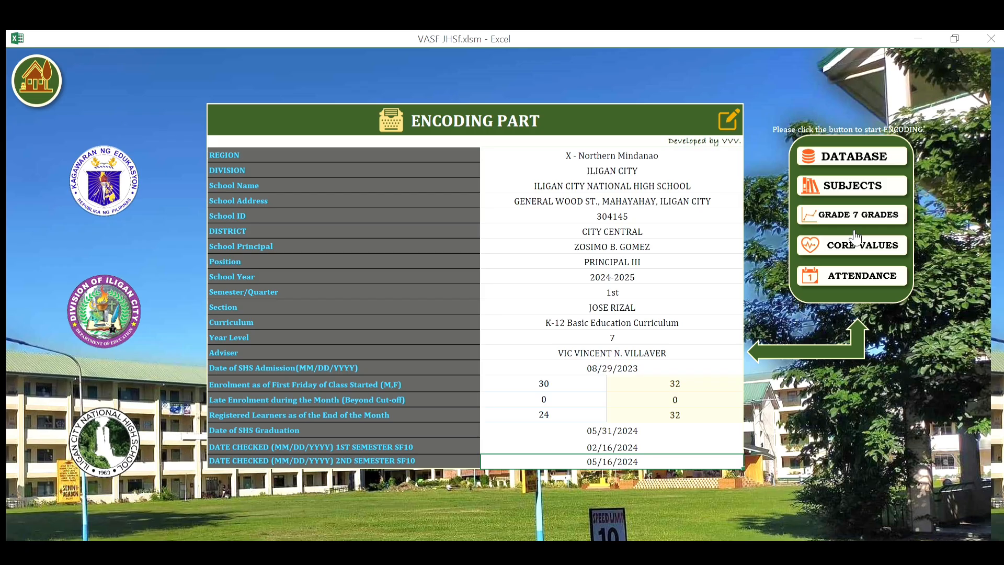
Fill every student's core values ratings with AO for all quarters.
left_click(856, 242)
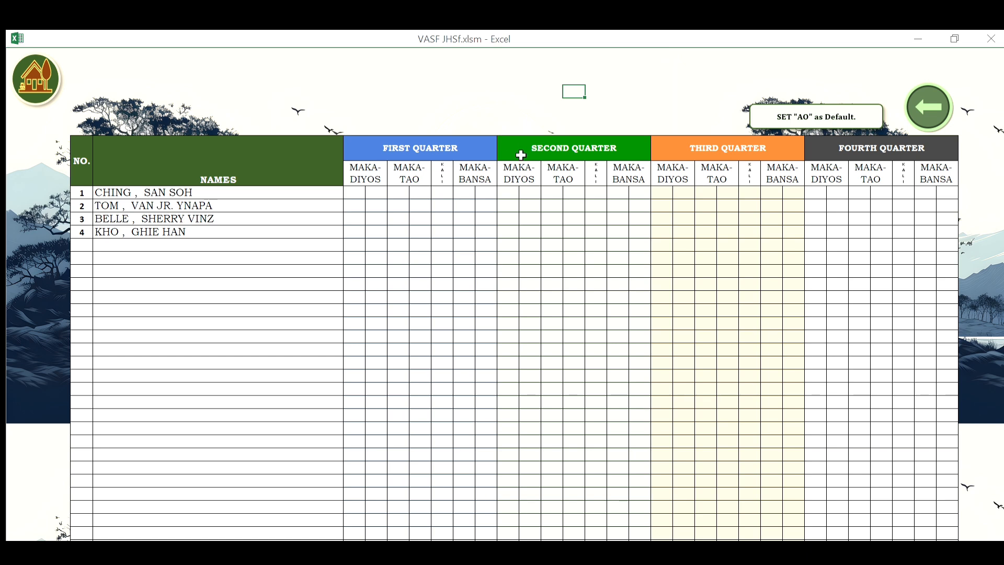
left_click(783, 102)
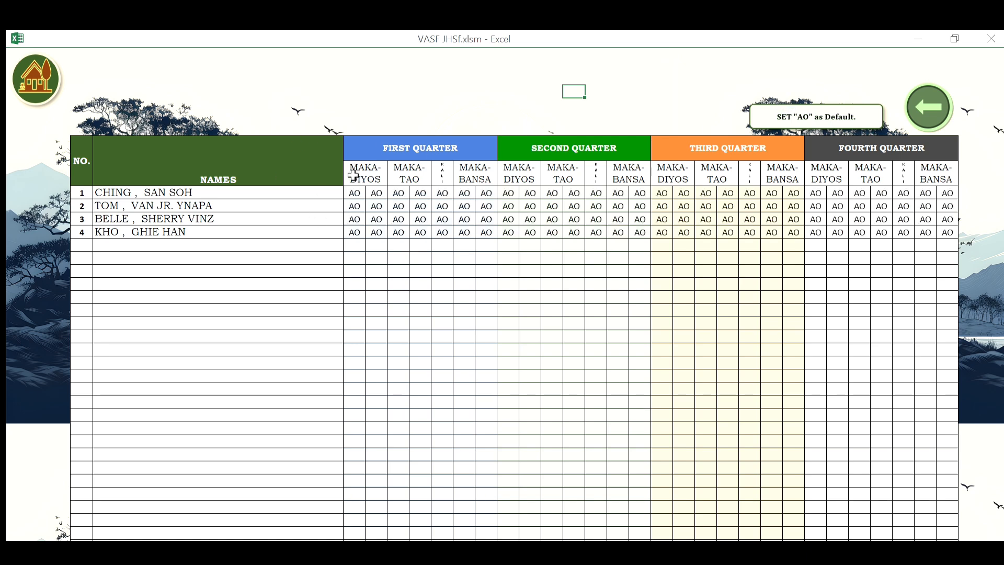
left_click(356, 192)
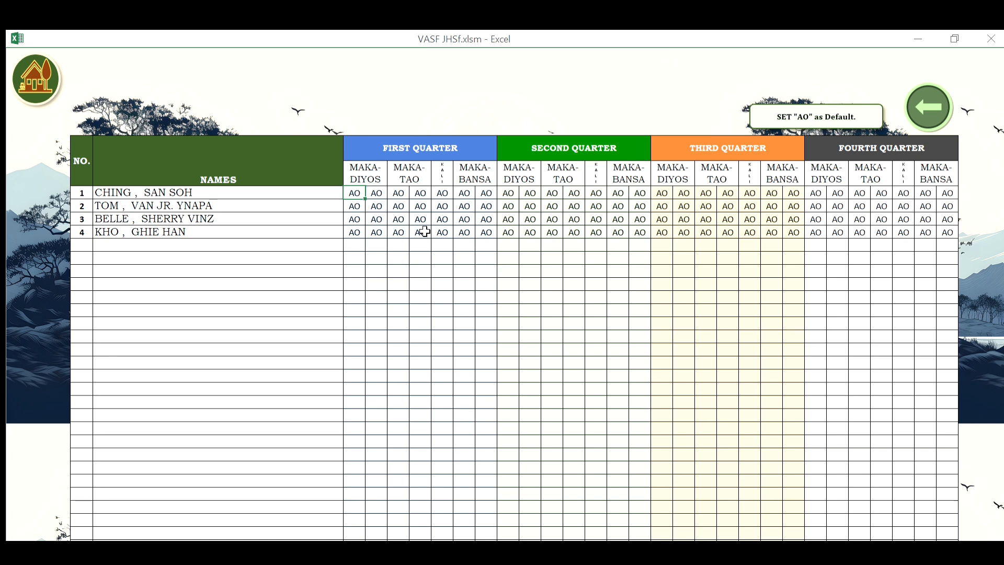
Change the first student's first-quarter Maka-Tao rating to SO.
key("Right")
key("Left")
key("Left")
key("Right")
key("Right")
key("Right")
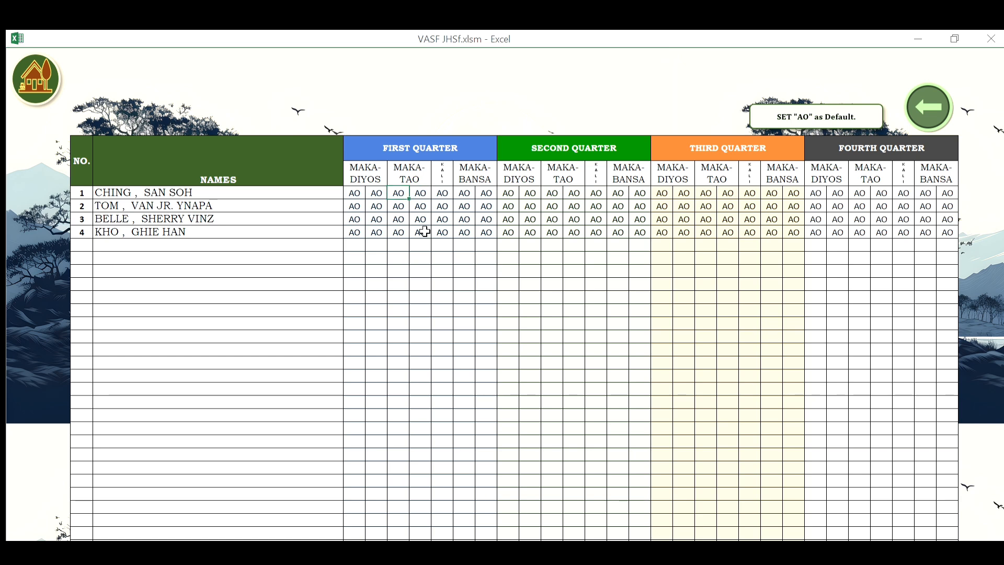
type("SO")
key("Right")
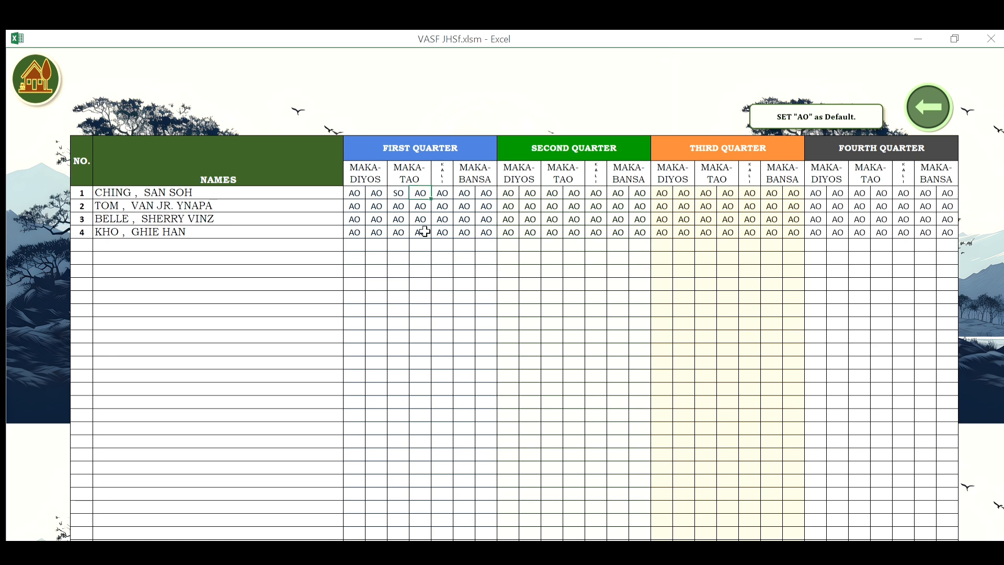
key("Right")
key("Right")
key("Right")
key("Right")
key("Right")
key("Right")
key("Left")
key("Left")
key("Left")
key("Left")
key("Left")
key("Left")
key("Left")
key("Left")
key("Left")
key("Down")
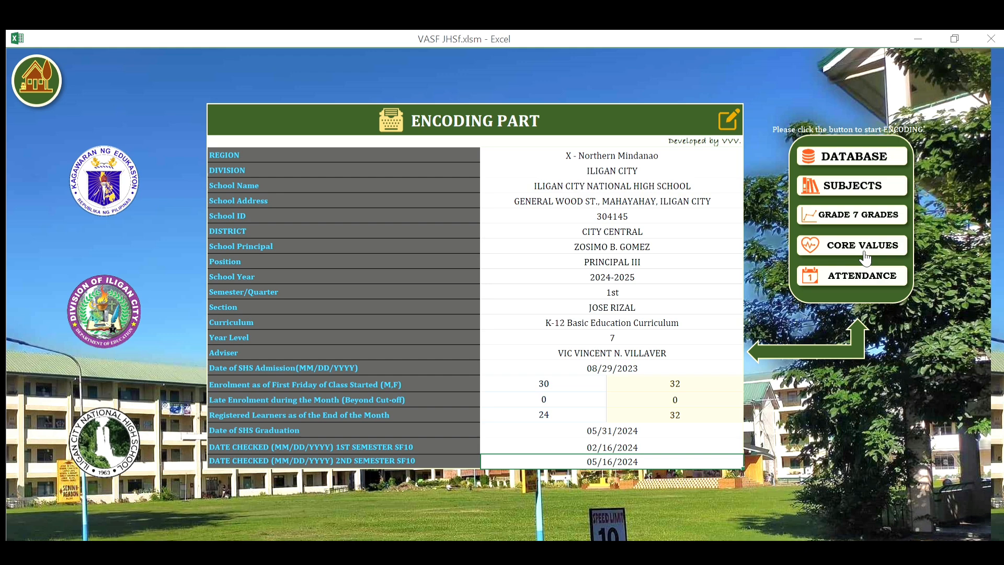
From the attendance calendar, open the SF2 daily attendance report and export its attendance.
left_click(862, 275)
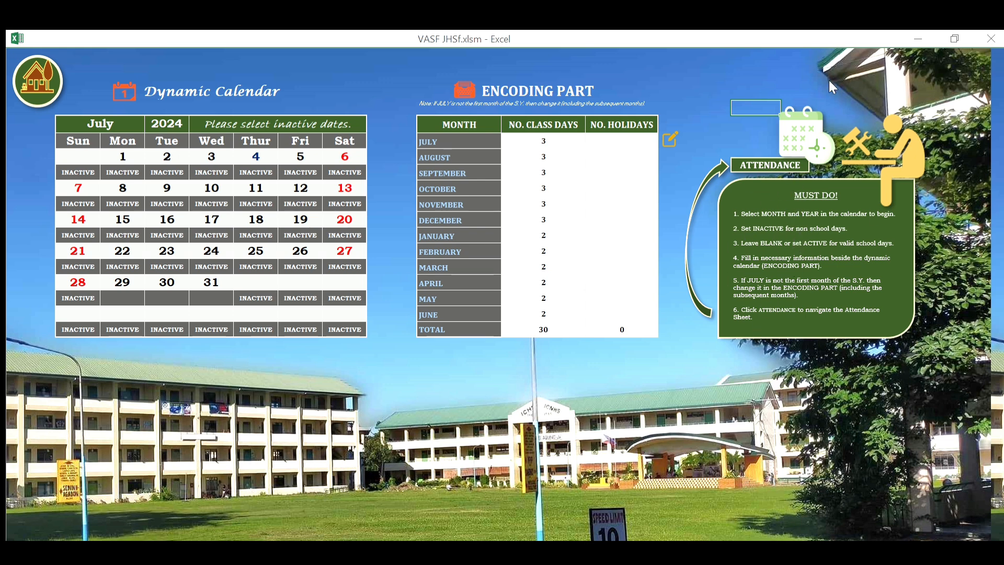
left_click(810, 125)
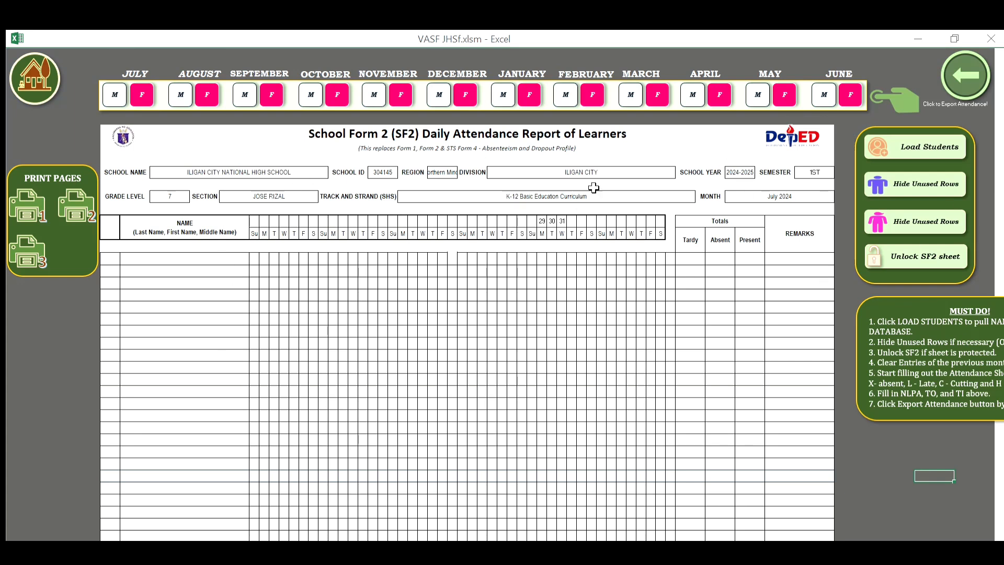
left_click(969, 52)
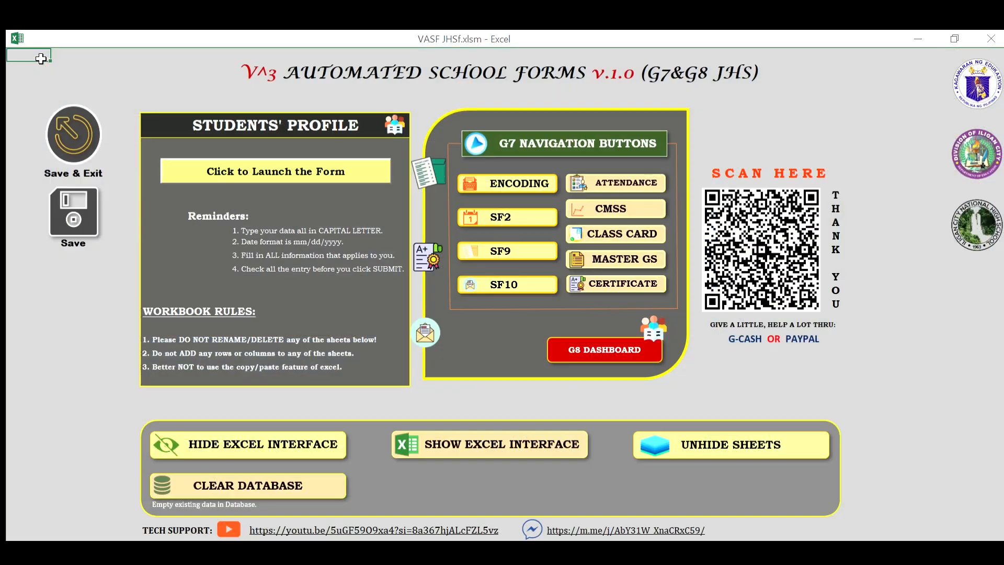
Enter 1 day present for the first student in each month cell on the Report on Attendance.
left_click(593, 181)
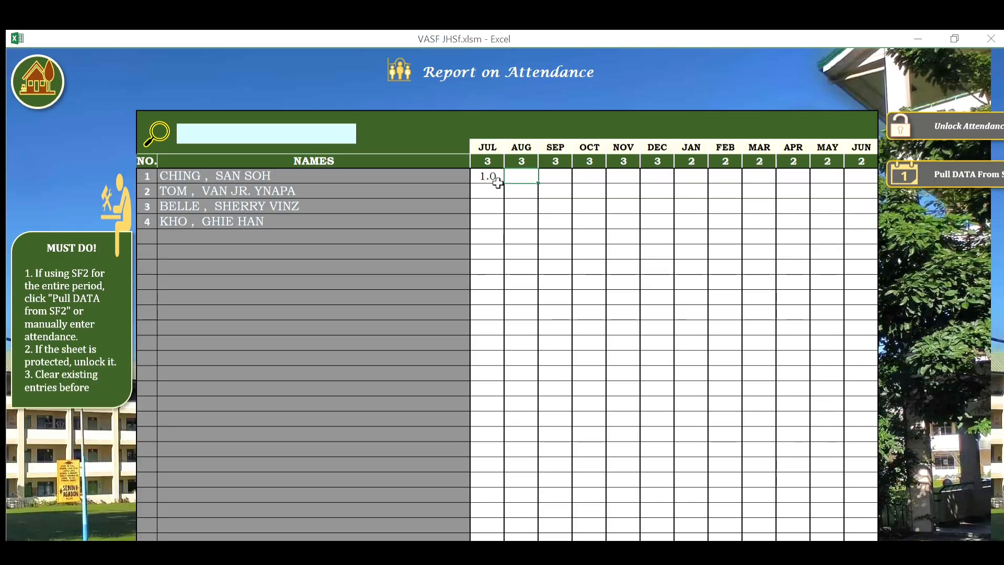
type("1")
key("Tab")
key("Tab")
type("1")
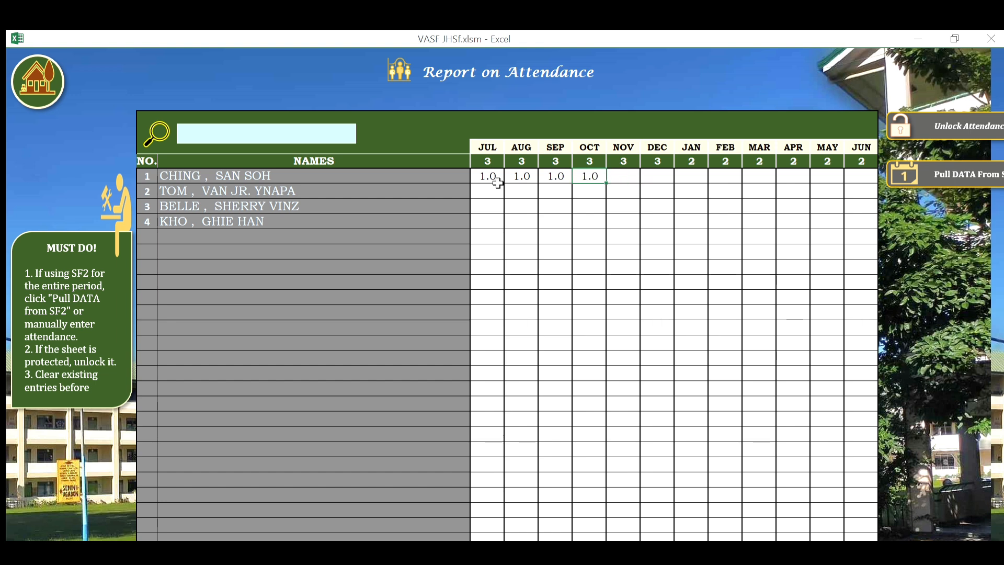
key("Tab")
type("1")
key("Tab")
key("Tab")
type("1")
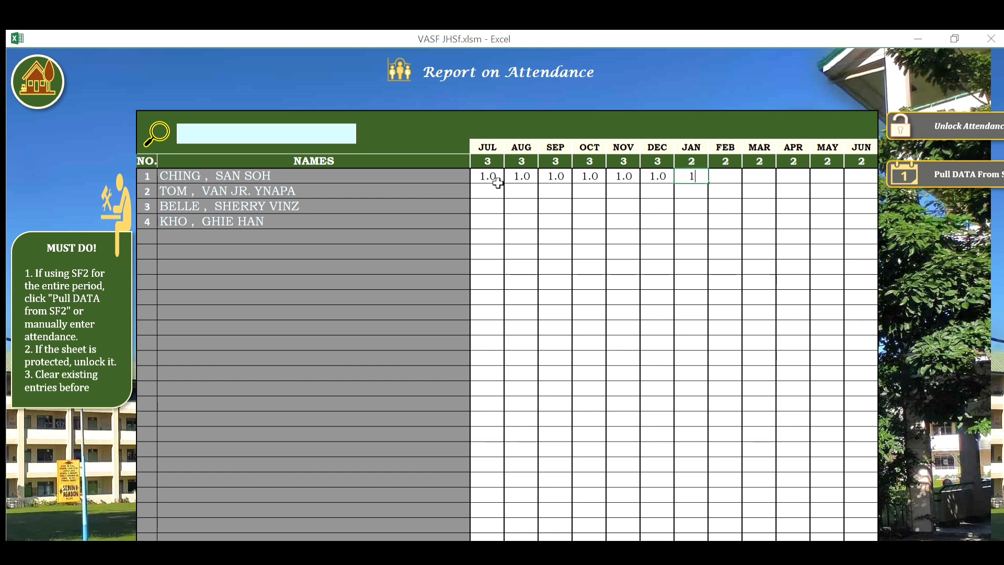
key("Tab")
type("1")
key("Tab")
type("1")
key("Tab")
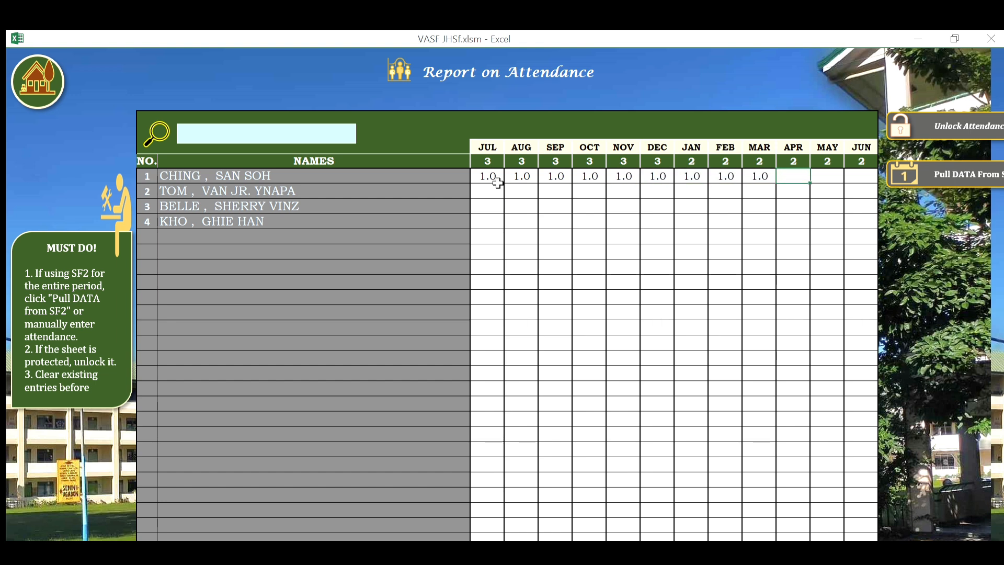
type("1")
key("Tab")
key("Tab")
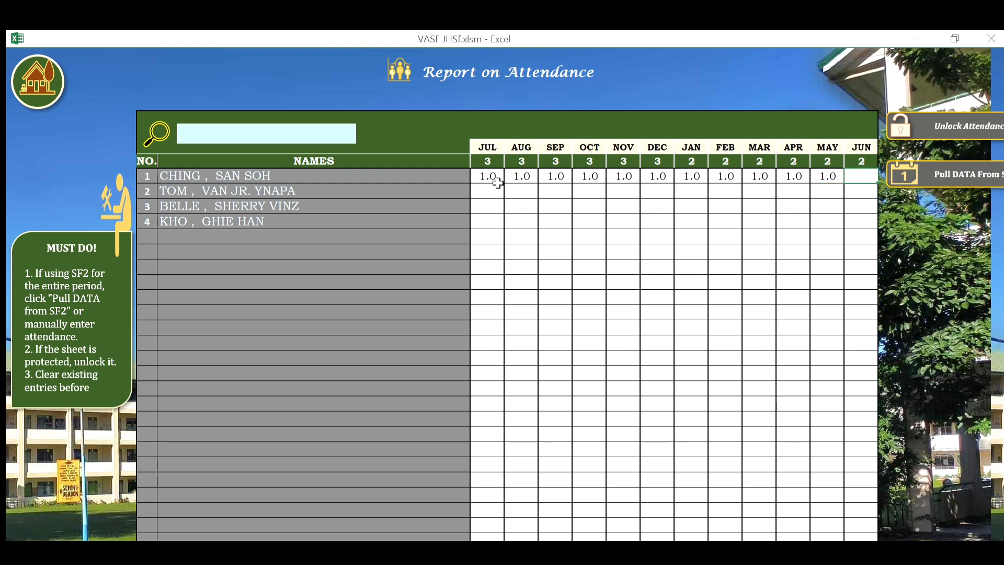
key("Tab")
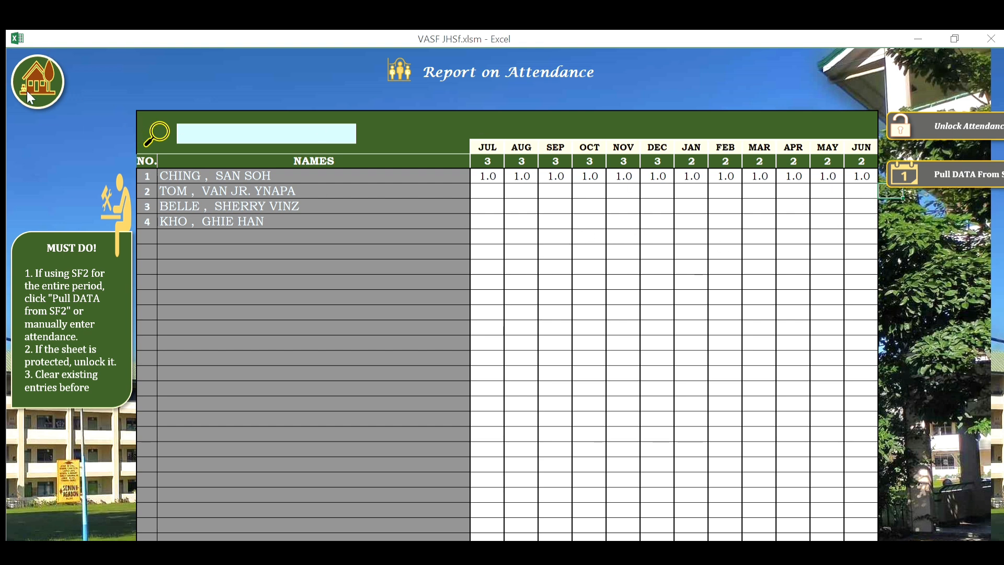
Return to the dashboard, open the SF9 report card and select its student-name field.
left_click(45, 79)
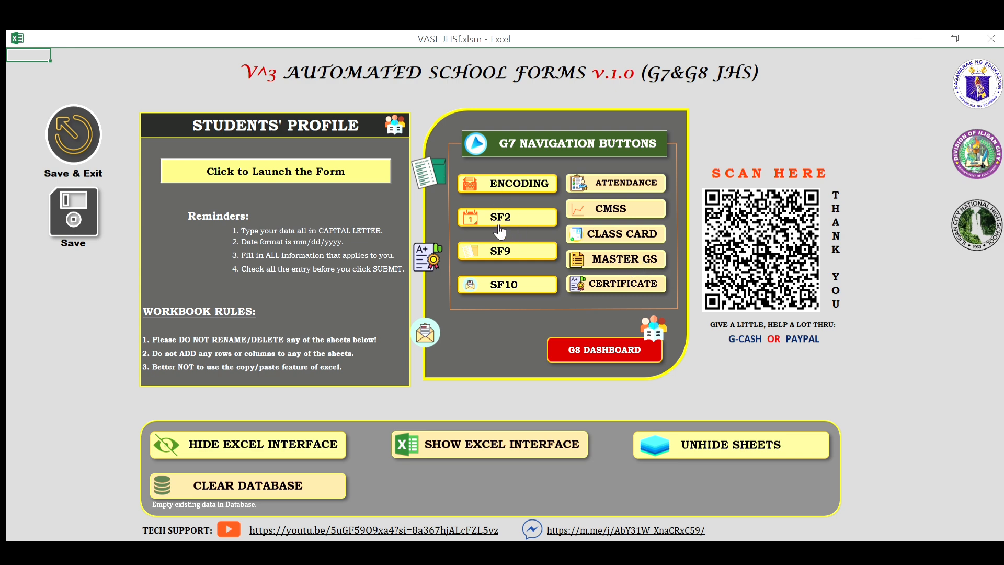
left_click(501, 244)
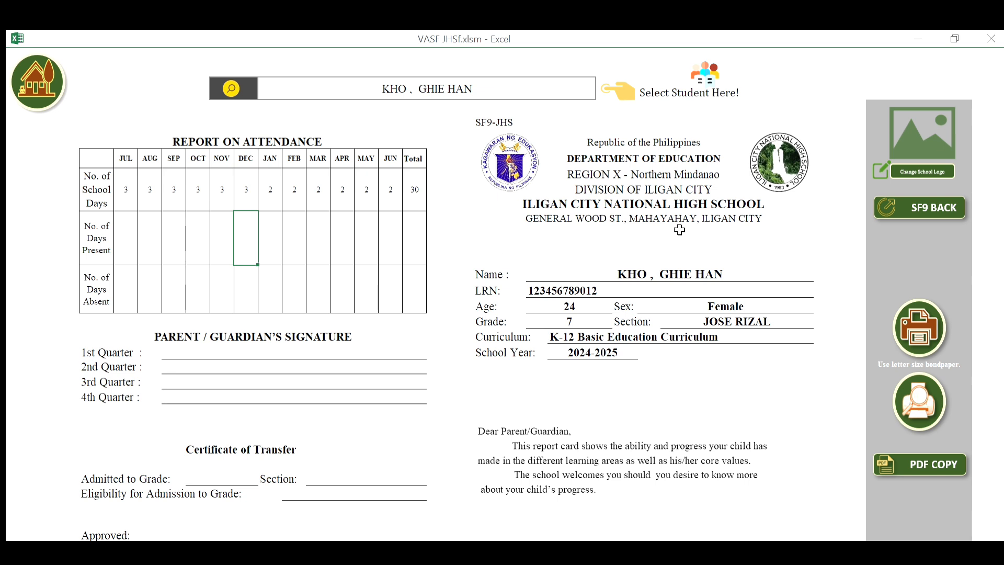
left_click(822, 215)
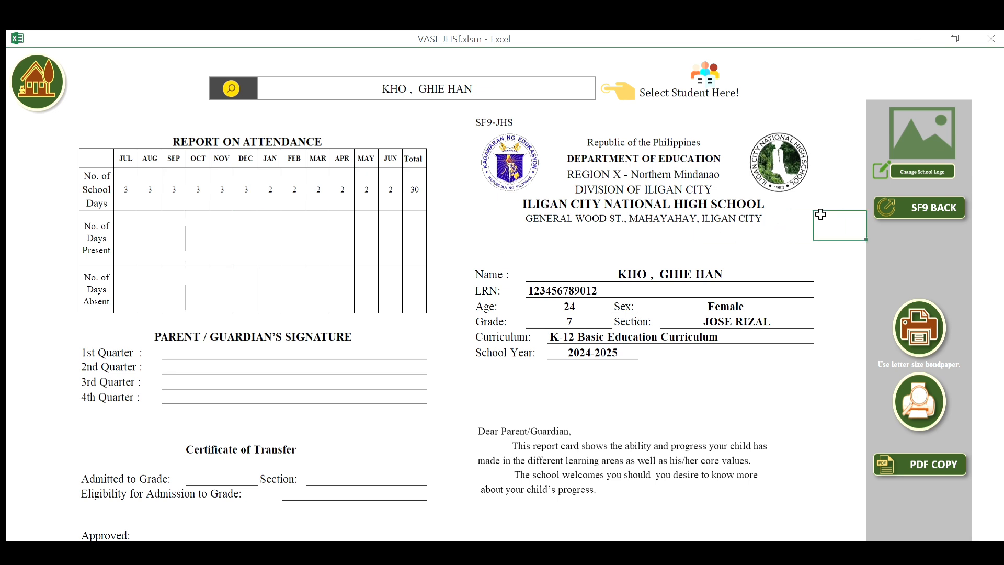
left_click(560, 80)
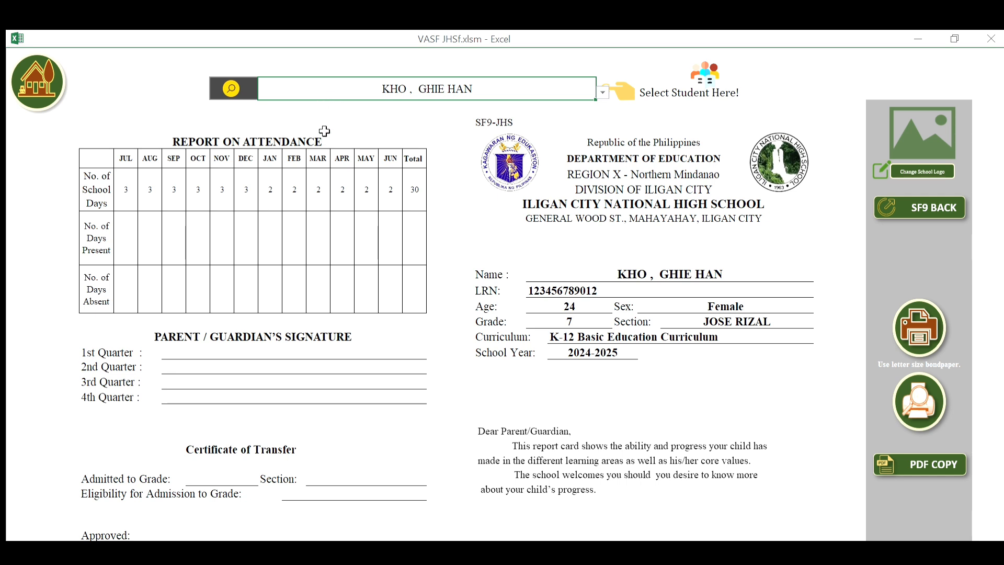
Switch the SF9 report card to the first student and view its back page.
left_click(323, 89)
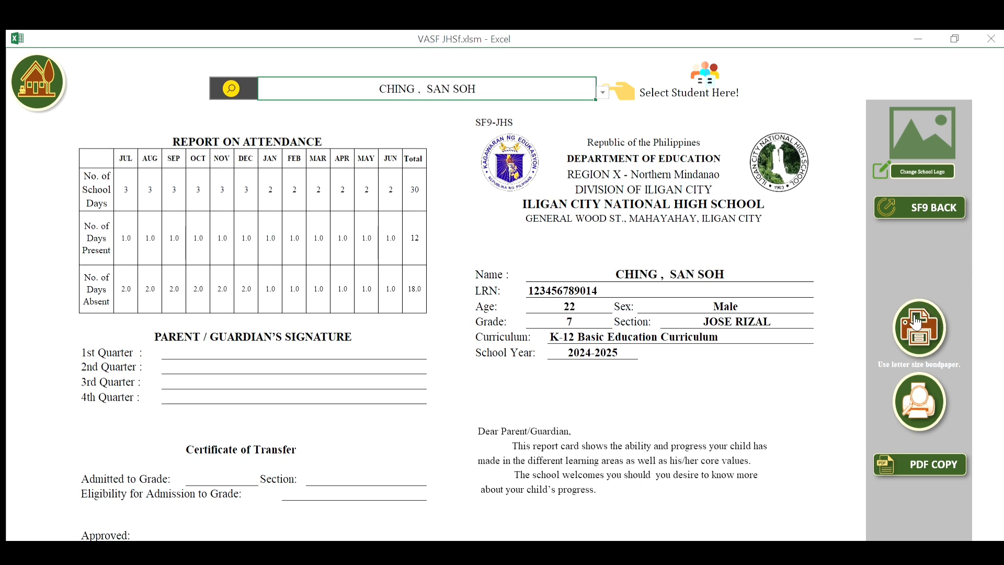
left_click(927, 195)
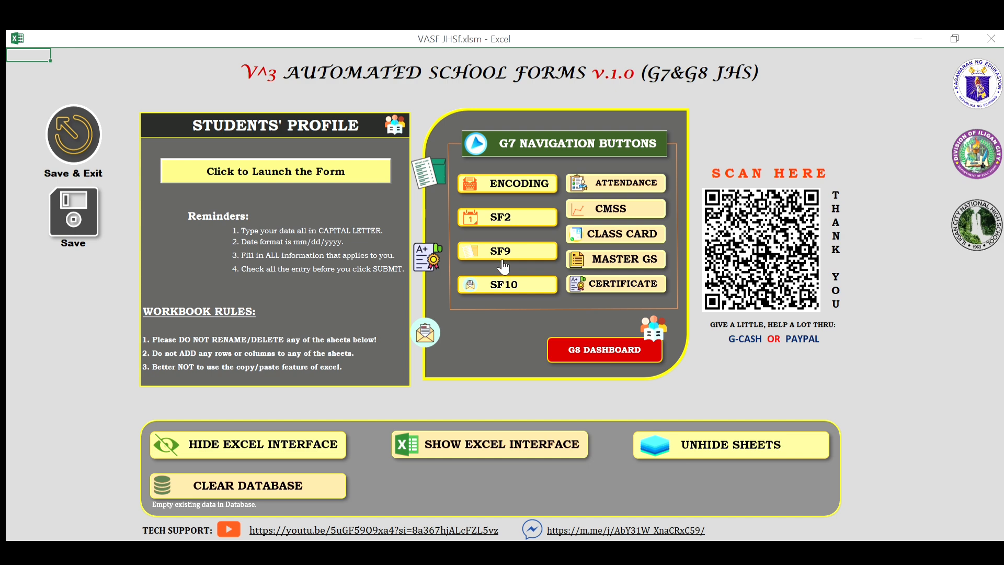
Open the SF10 permanent record, show student number 2, then switch back to student 1.
left_click(502, 269)
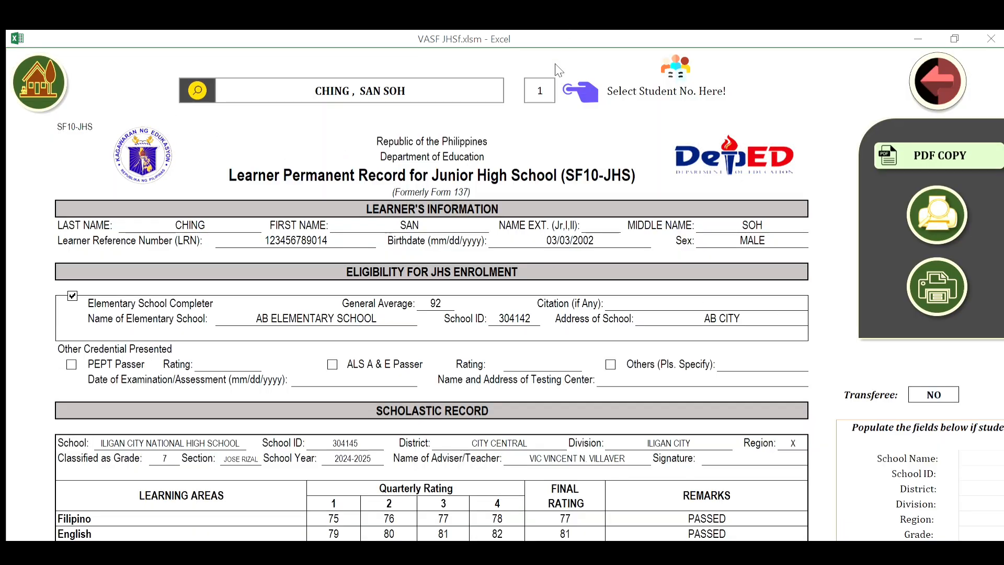
left_click(541, 93)
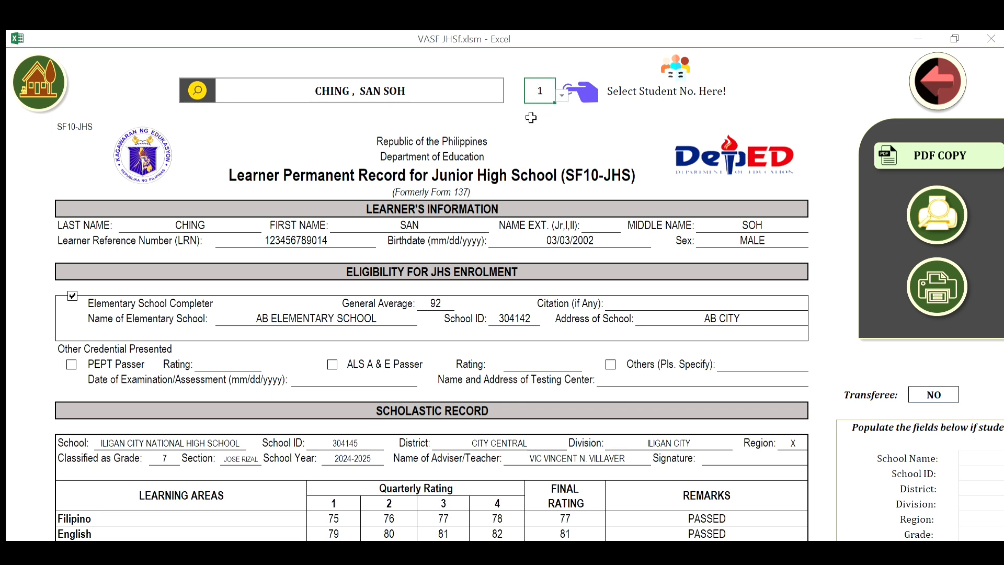
type("2")
key("Return")
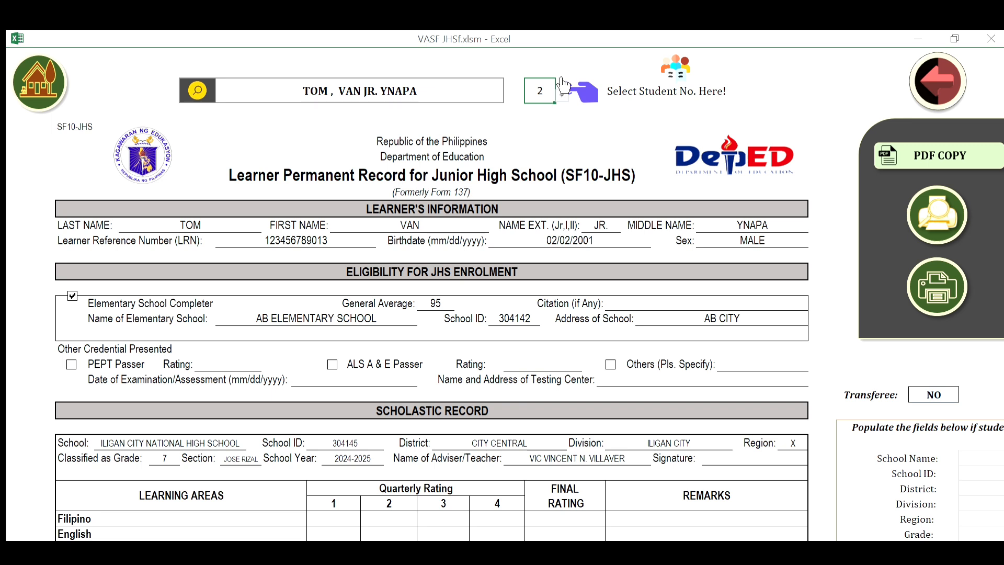
type("1")
key("Return")
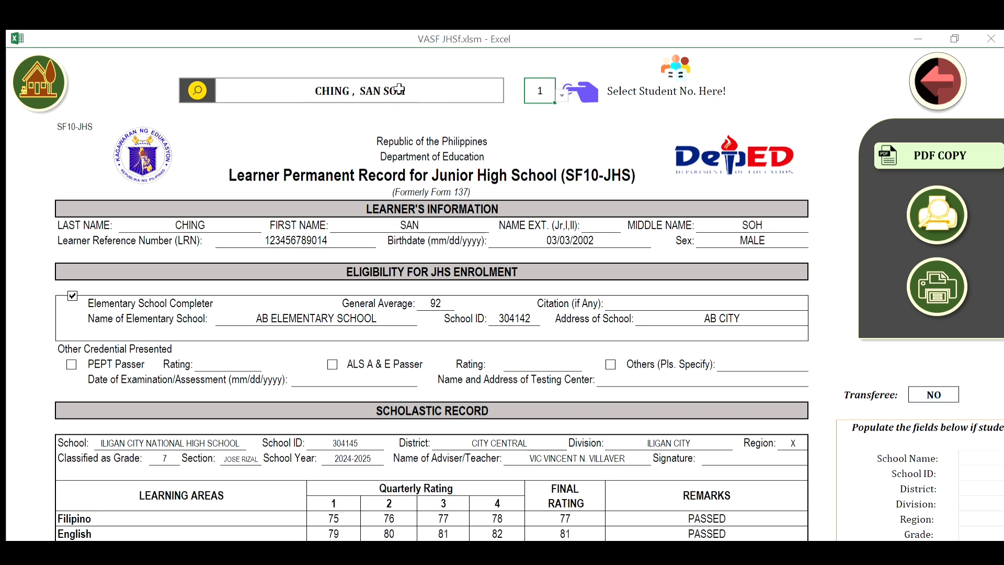